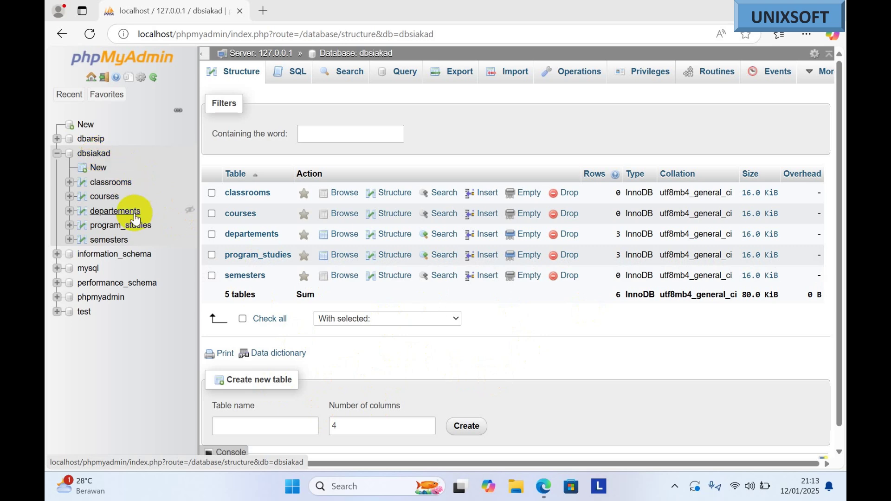
Start creating a new table named grades with 7 columns in the dbsiakad database.
left_click(100, 158)
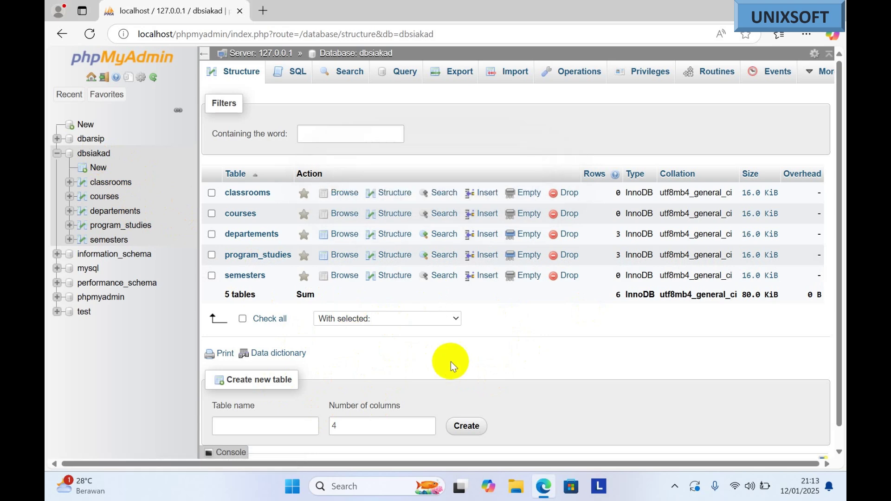
left_click(236, 426)
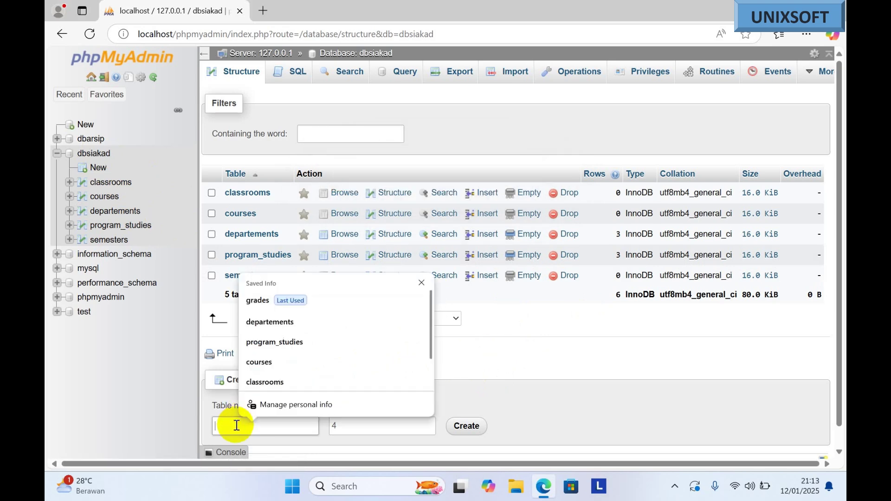
type("grades")
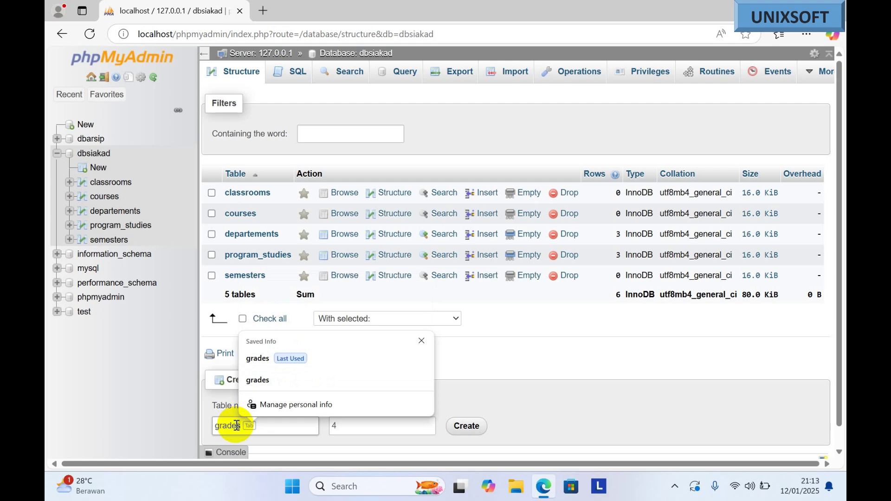
key("Escape")
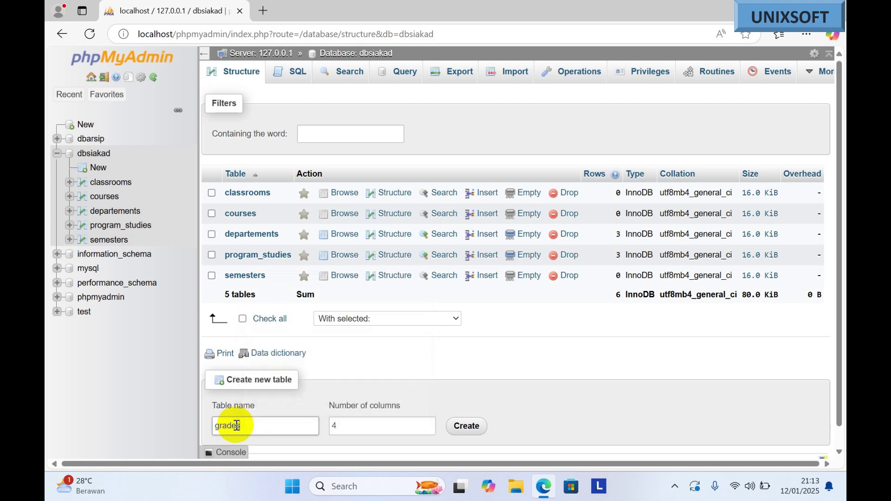
left_click(428, 423)
left_click(428, 422)
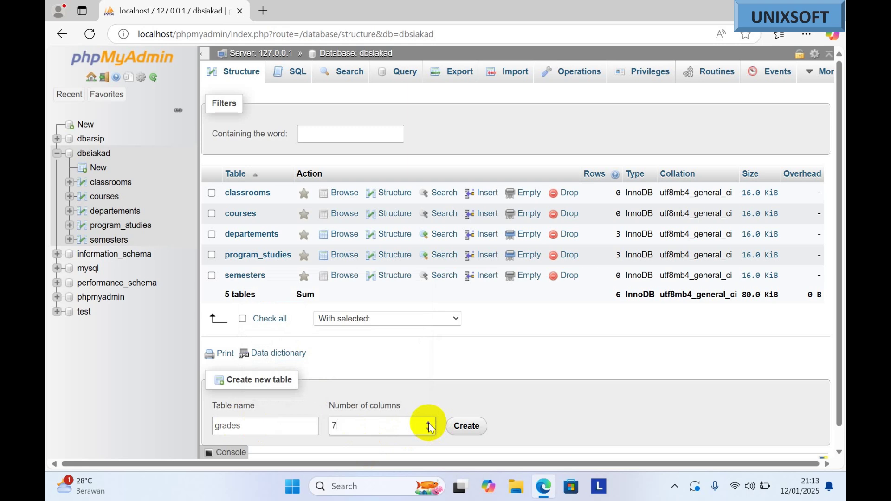
left_click(466, 425)
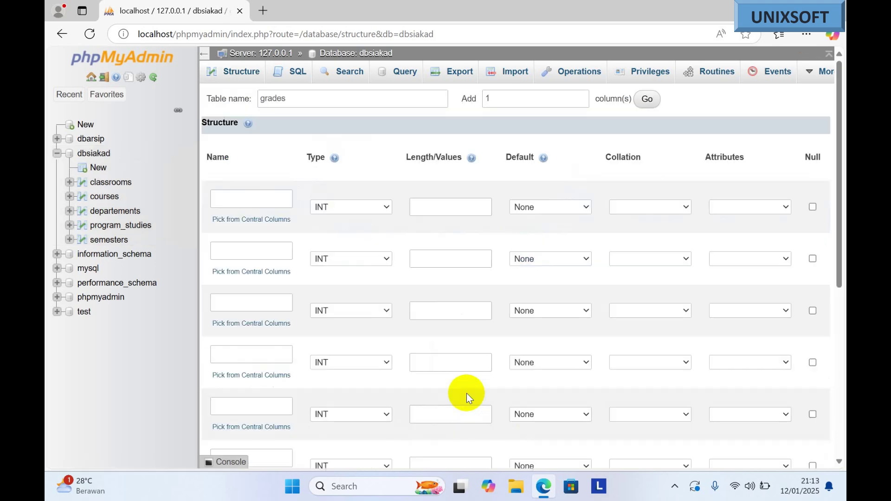
Name the first column grade_id and make it an auto-incrementing primary key.
left_click(246, 199)
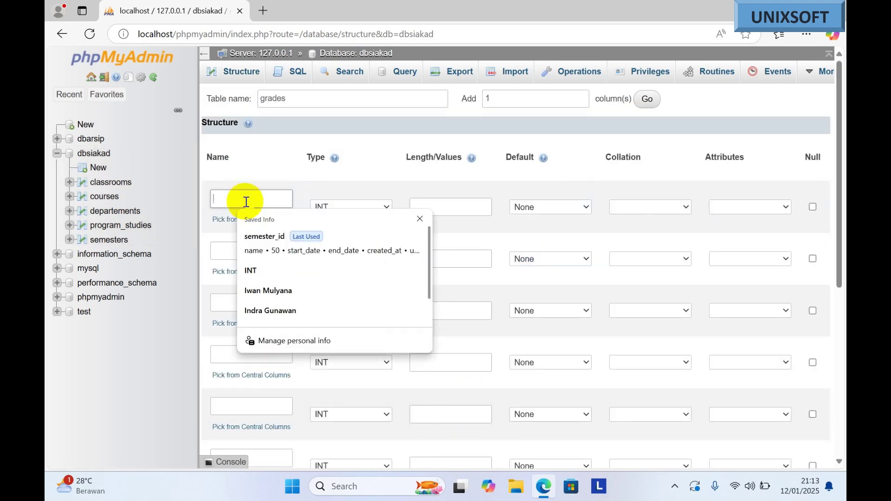
type("grade")
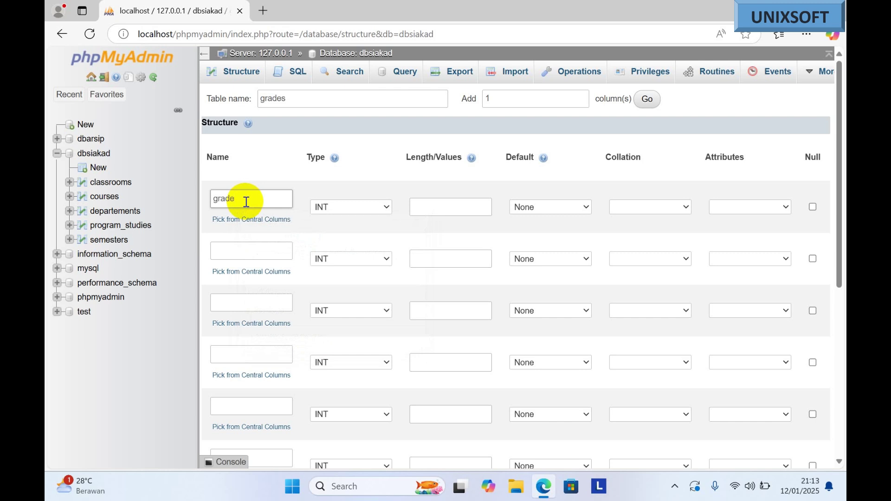
type("_id")
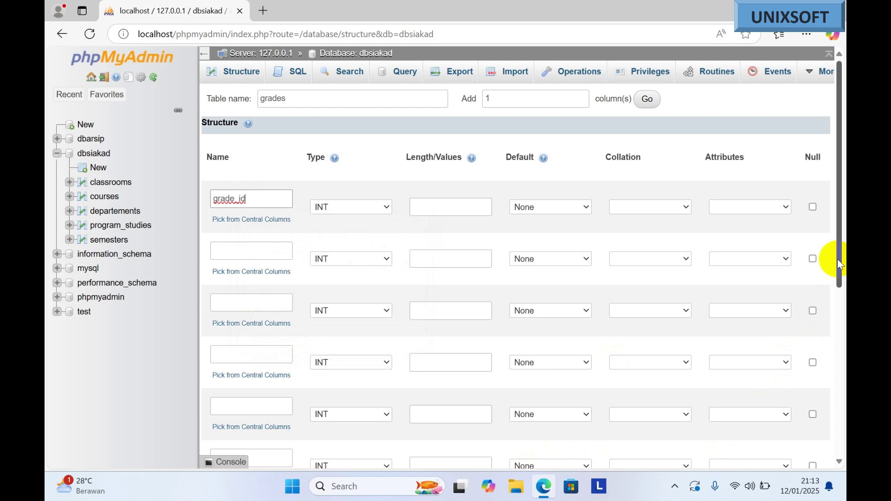
left_click_drag(836, 260, 836, 316)
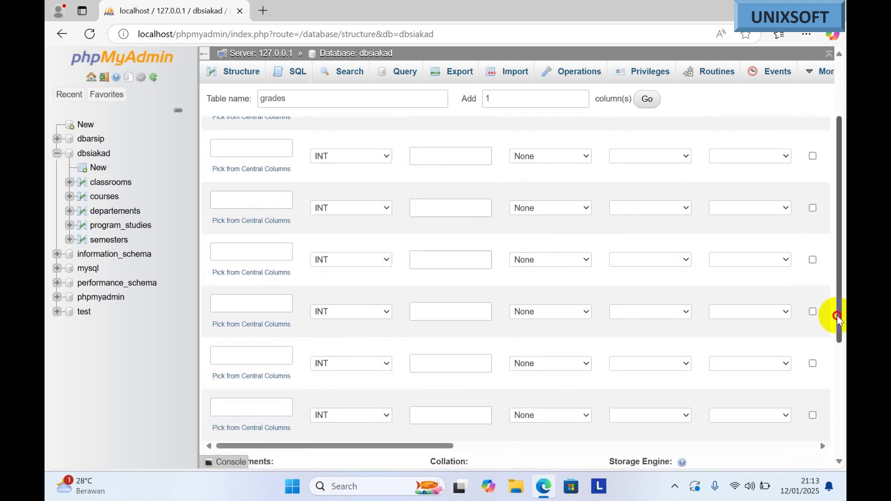
left_click_drag(415, 441, 483, 445)
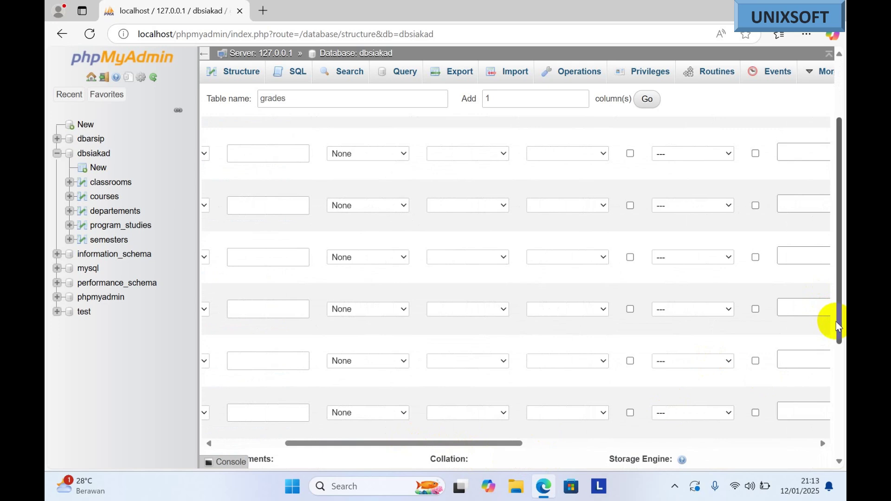
left_click_drag(837, 321, 835, 250)
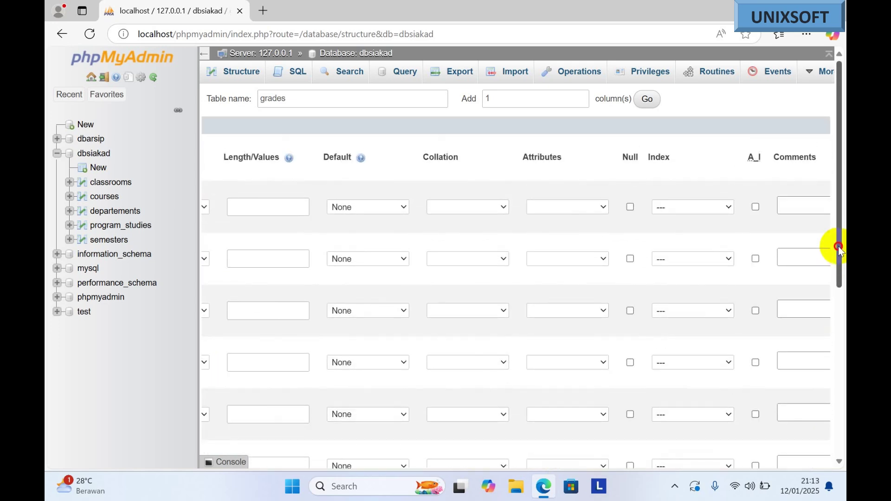
left_click(756, 208)
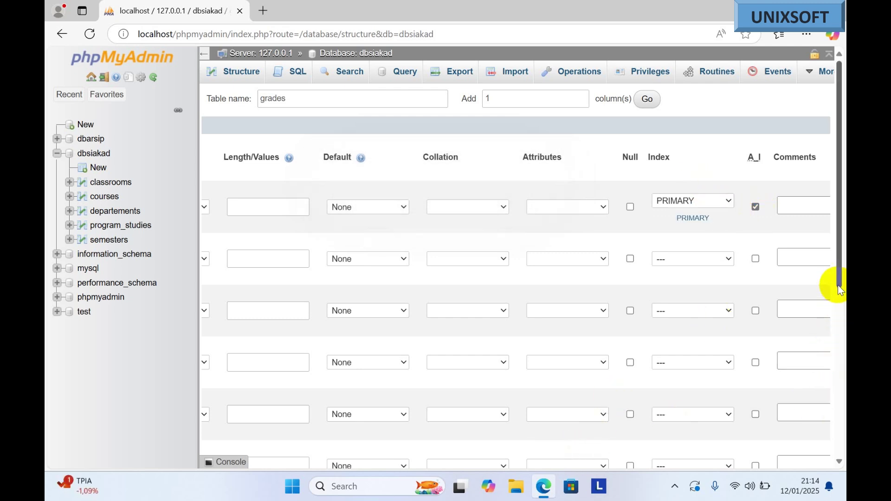
Define the second column as grade with type VARCHAR and length 2.
left_click_drag(838, 278, 840, 358)
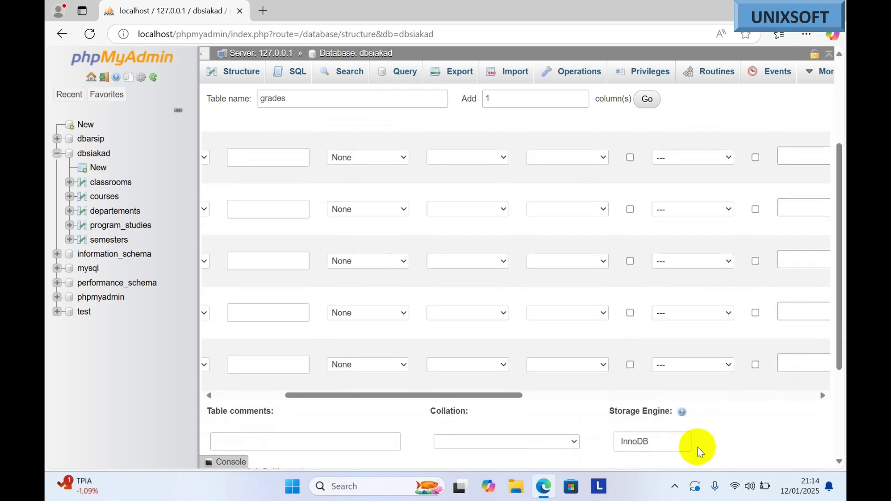
left_click_drag(433, 391, 258, 403)
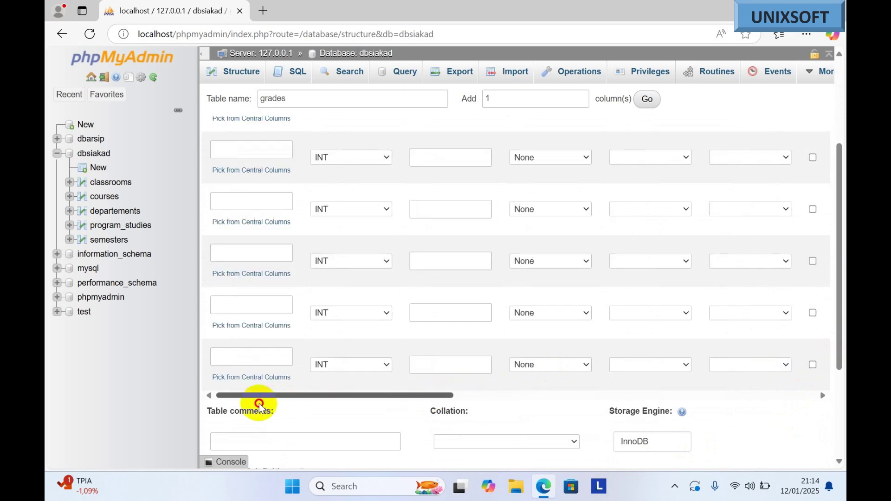
scroll(260, 223, "up", 2)
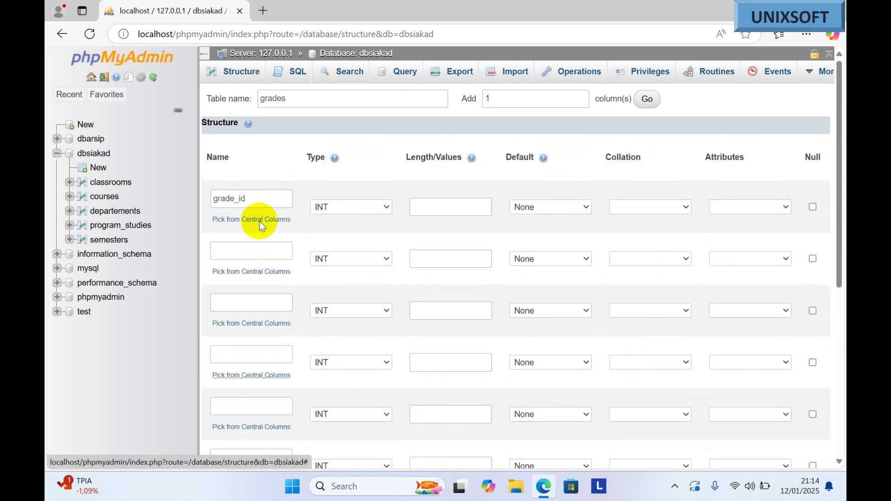
left_click(235, 251)
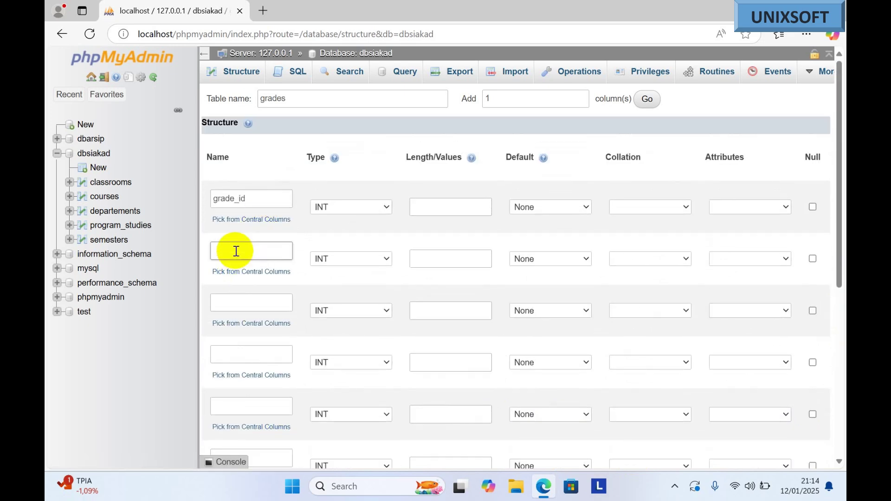
type("grade")
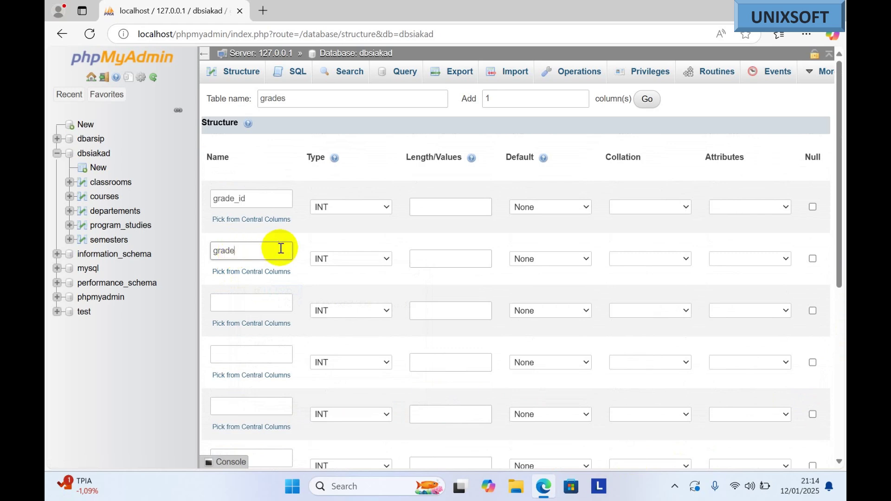
left_click(381, 260)
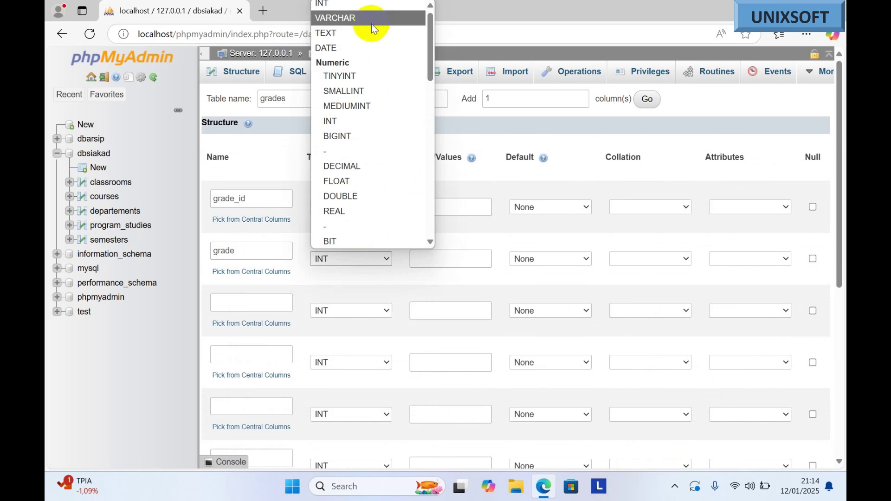
left_click(368, 20)
left_click(422, 254)
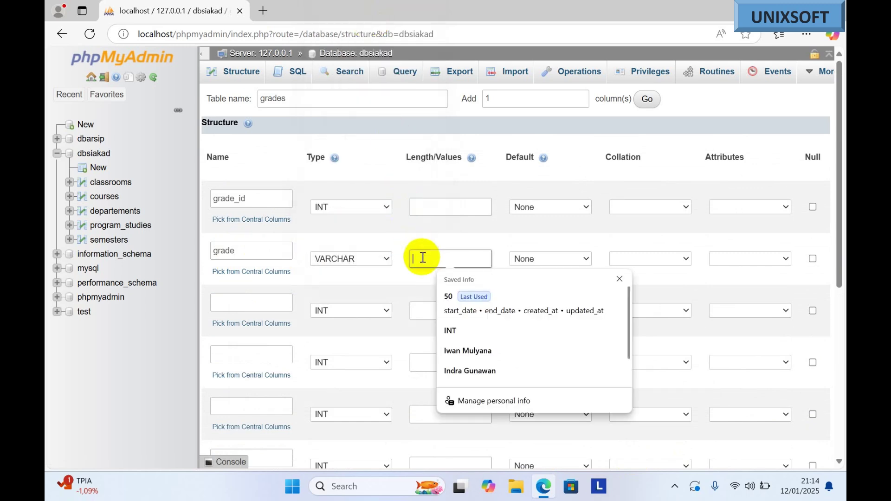
type("2")
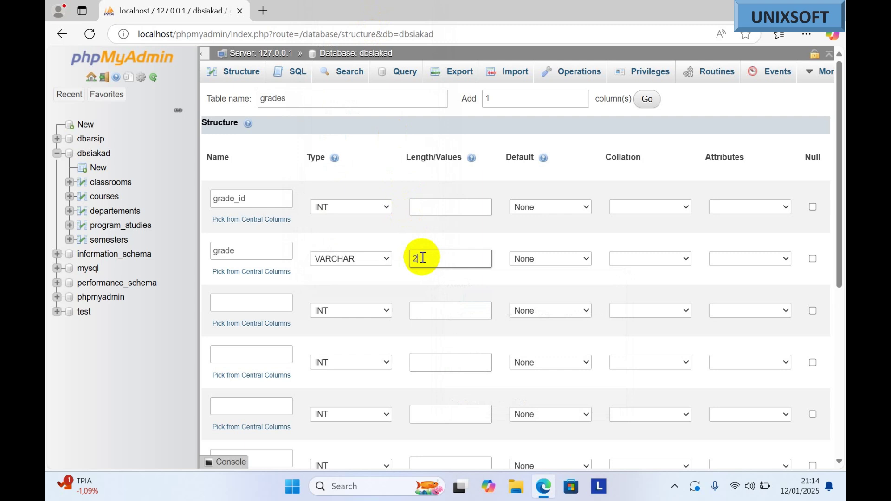
Define the third column as min_score with type FLOAT and a defined default value of 0.
left_click(260, 301)
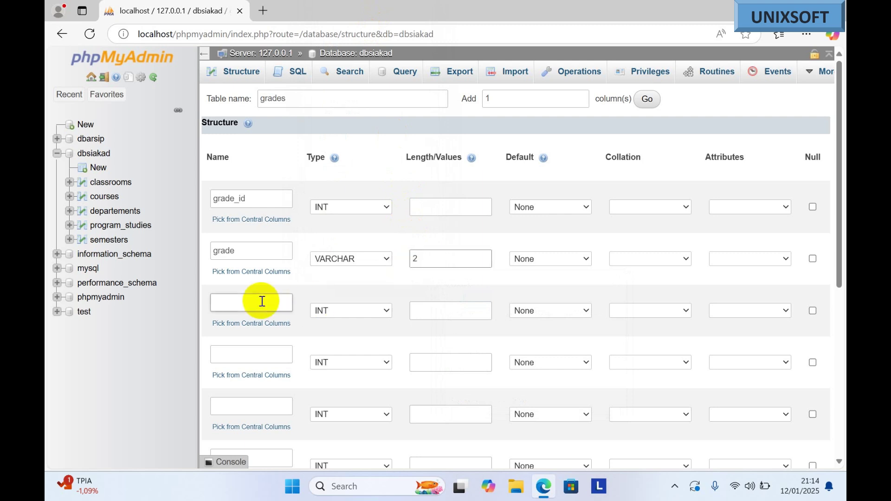
left_click(262, 302)
type("m")
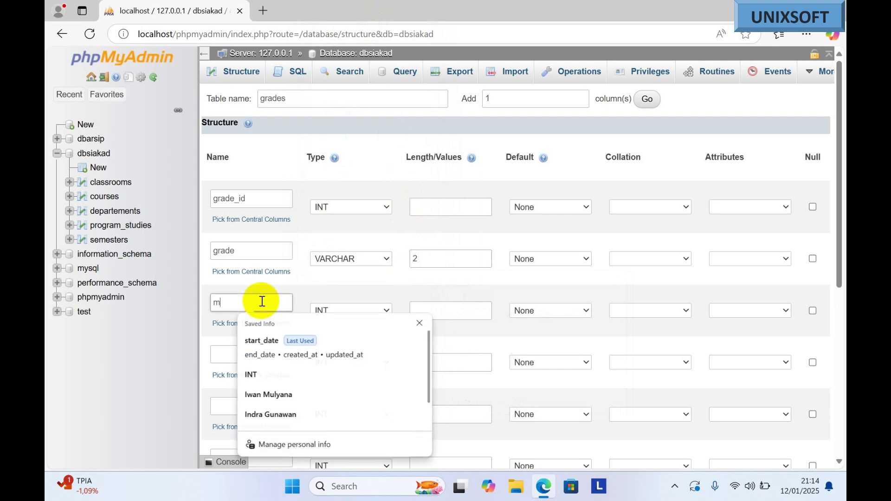
type("in_")
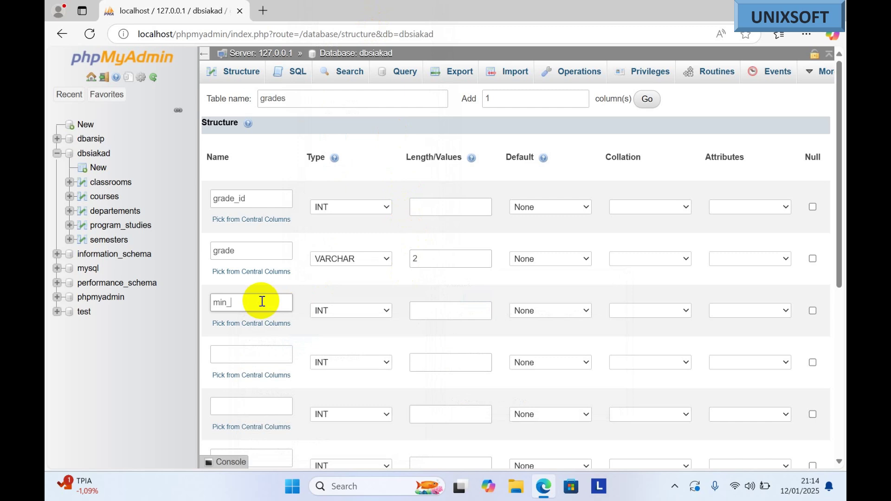
type("score")
left_click(385, 311)
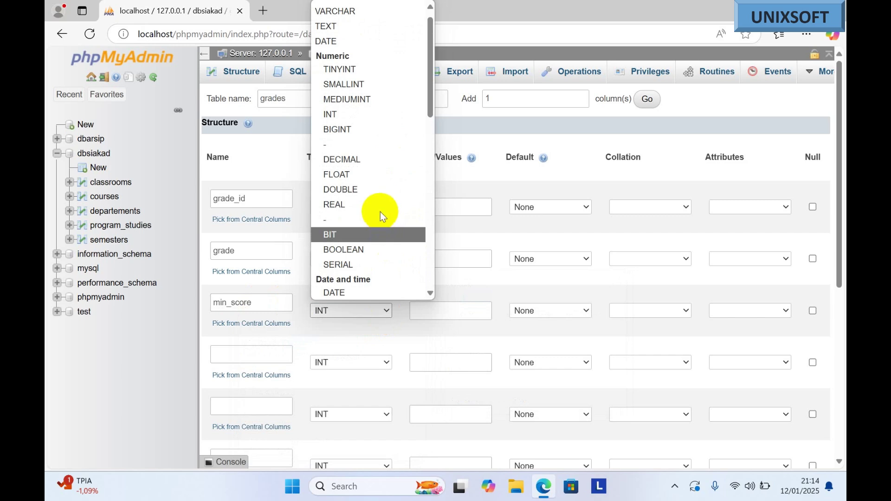
left_click(366, 176)
left_click(418, 310)
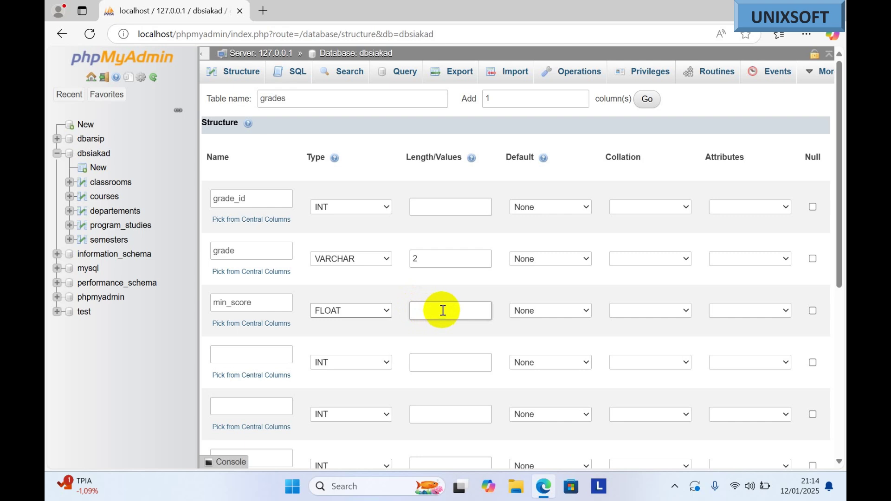
left_click(569, 315)
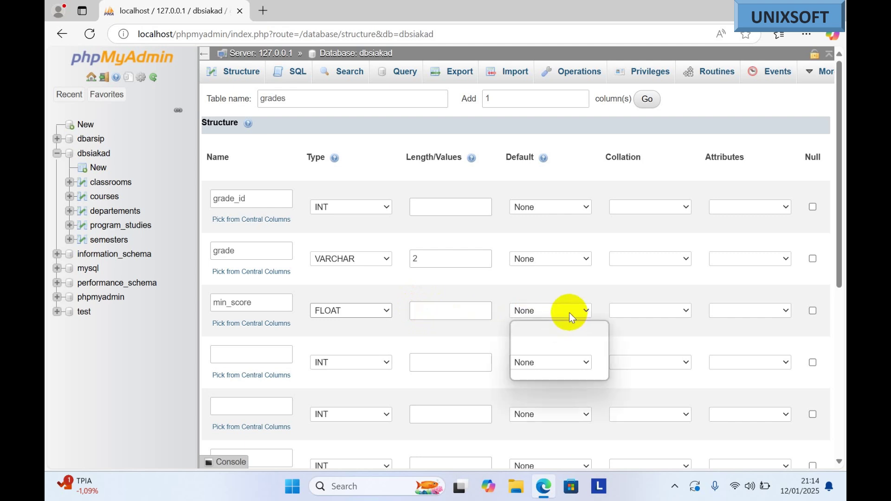
left_click(544, 342)
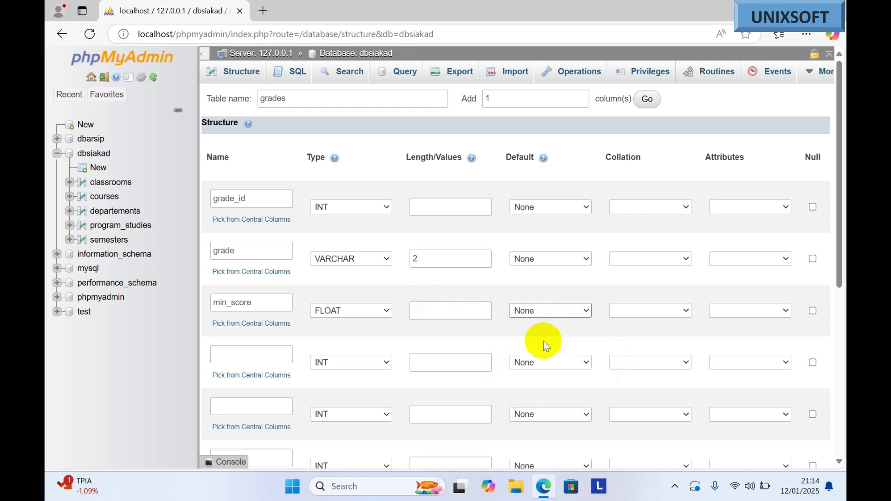
type("0")
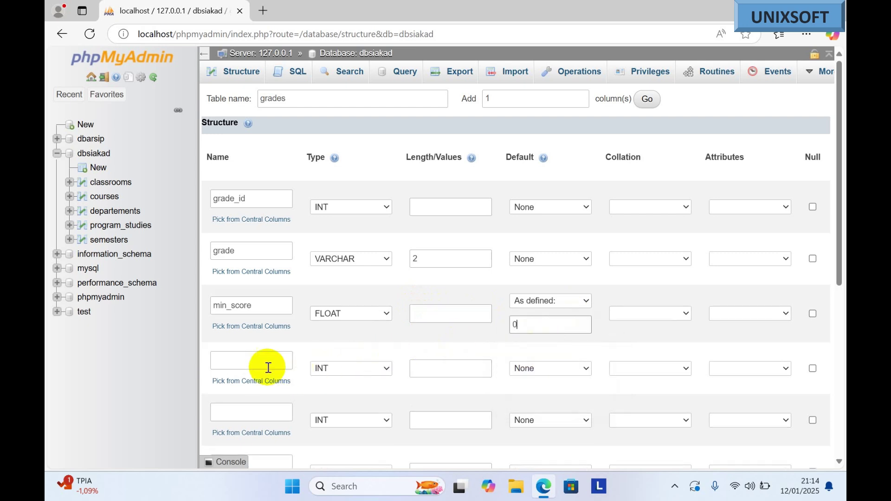
Define the fourth column as max_score with type FLOAT and a defined default value of 0.
left_click(251, 359)
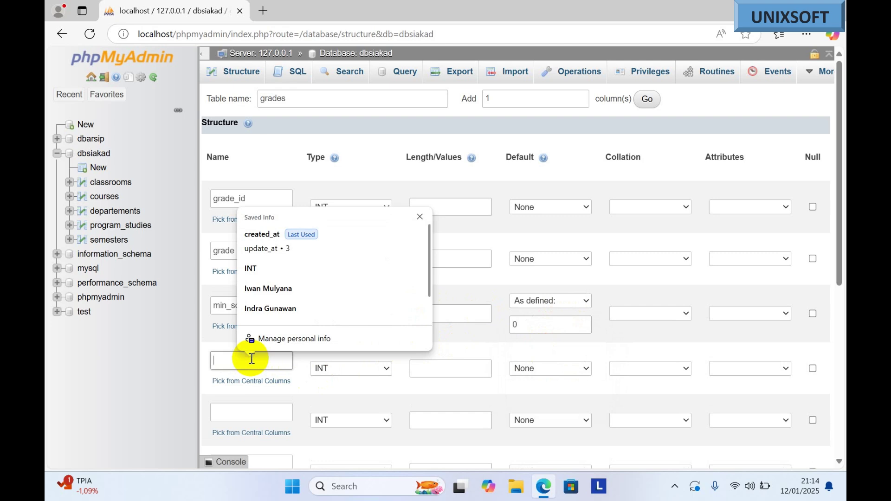
type("max")
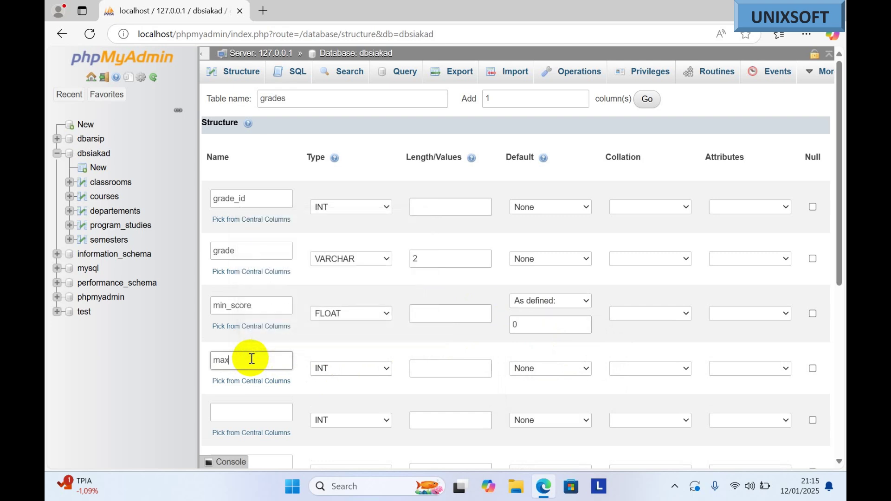
type("_score")
left_click(363, 374)
scroll(358, 291, "down", 1)
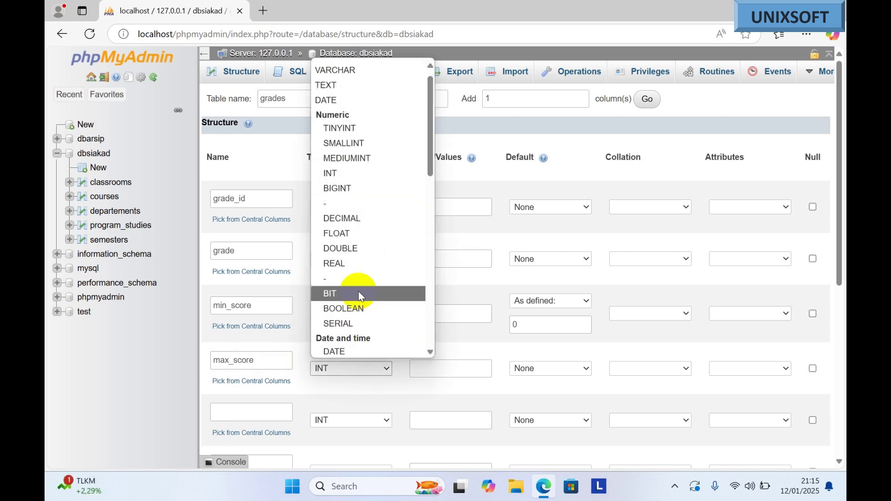
left_click(351, 235)
left_click(526, 368)
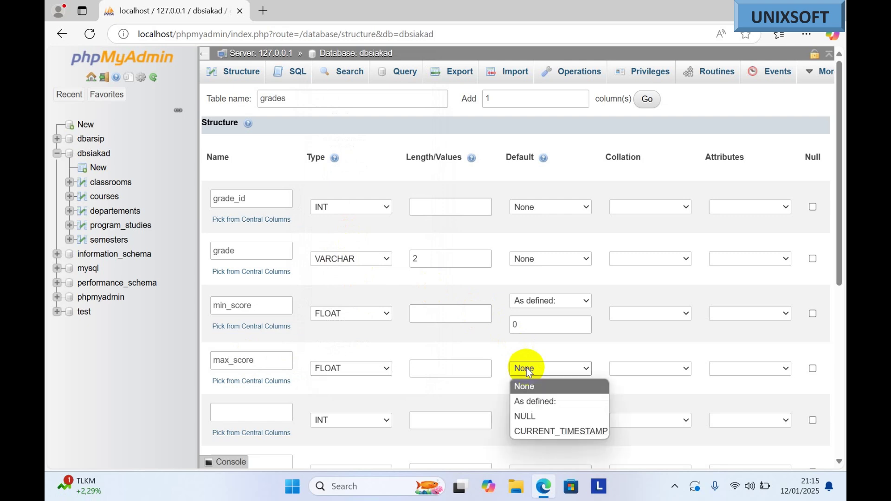
left_click(532, 400)
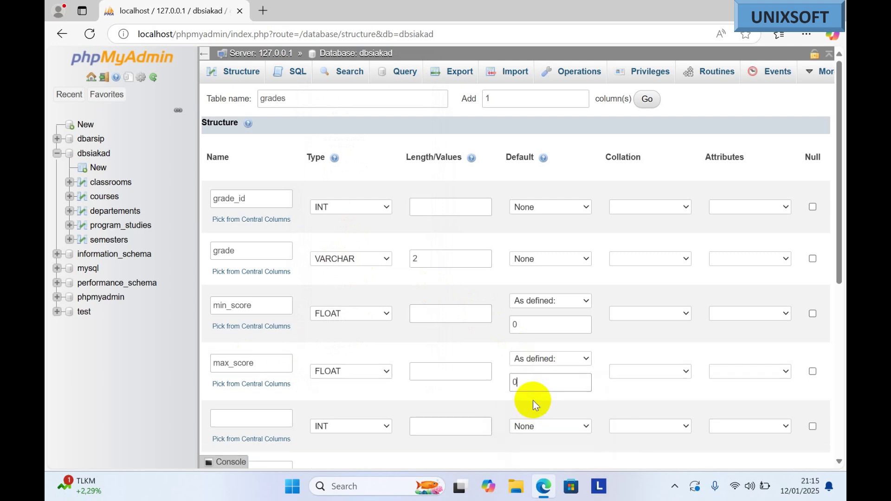
scroll(253, 418, "down", 1)
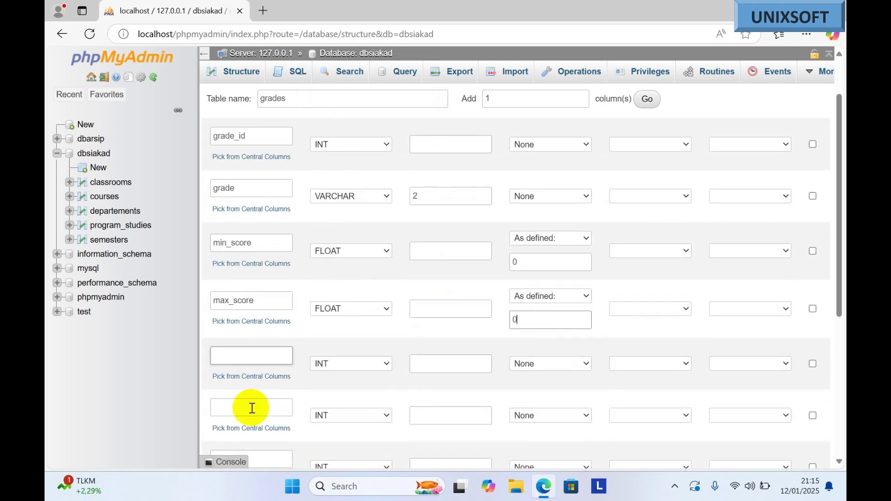
Define the fifth column as grade_point with type FLOAT and a defined default value of 0.
left_click(244, 355)
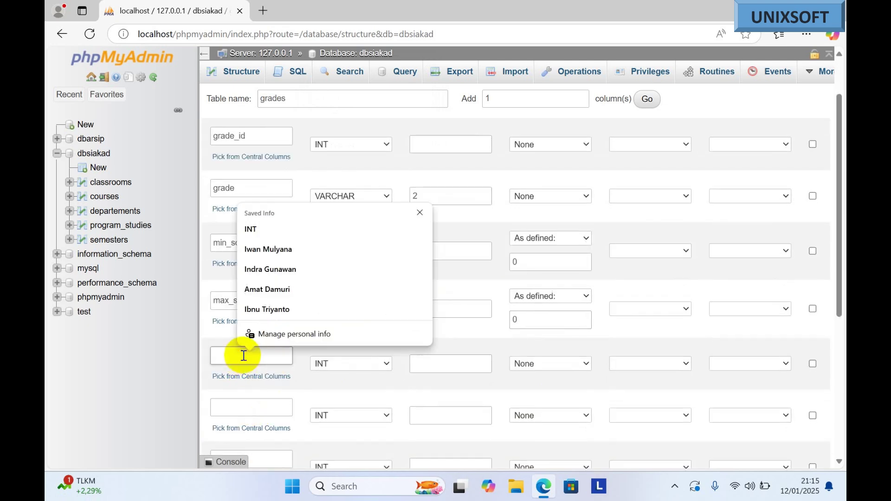
type("grade")
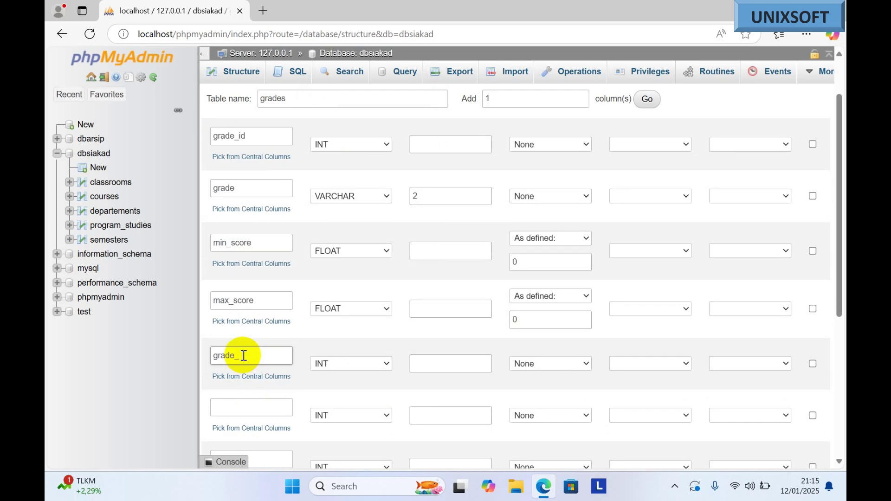
type("_point")
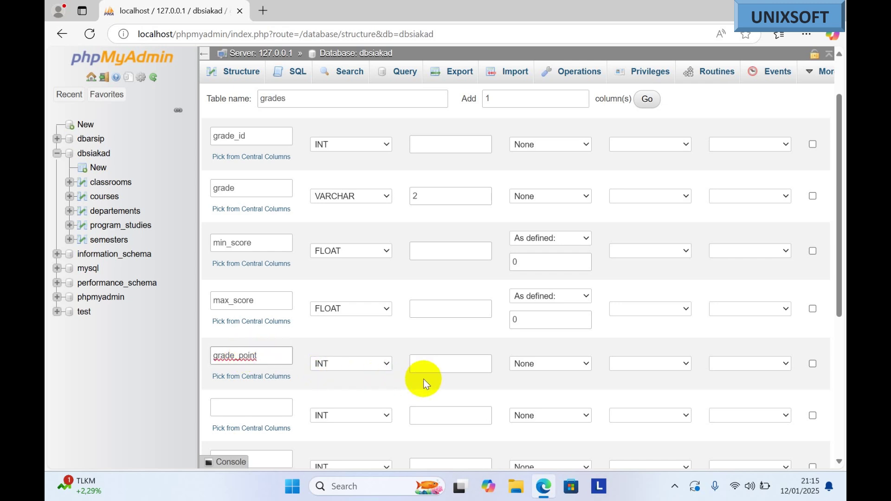
left_click(383, 366)
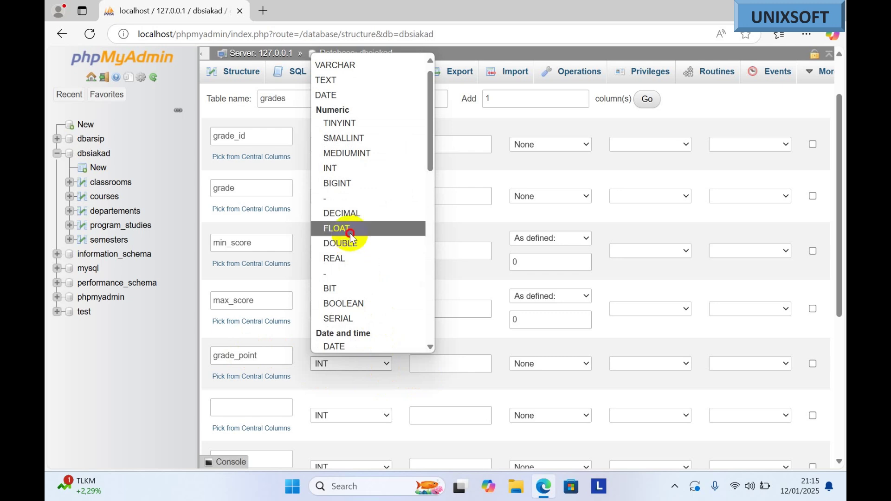
left_click(366, 227)
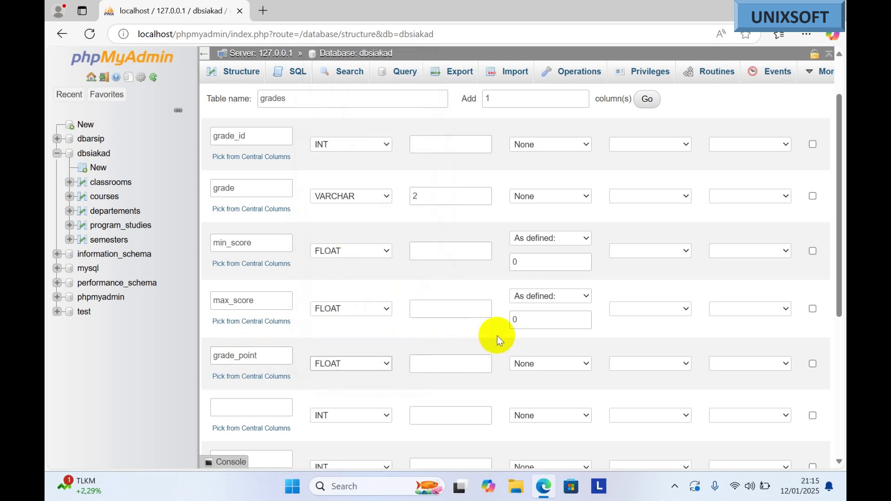
left_click(539, 361)
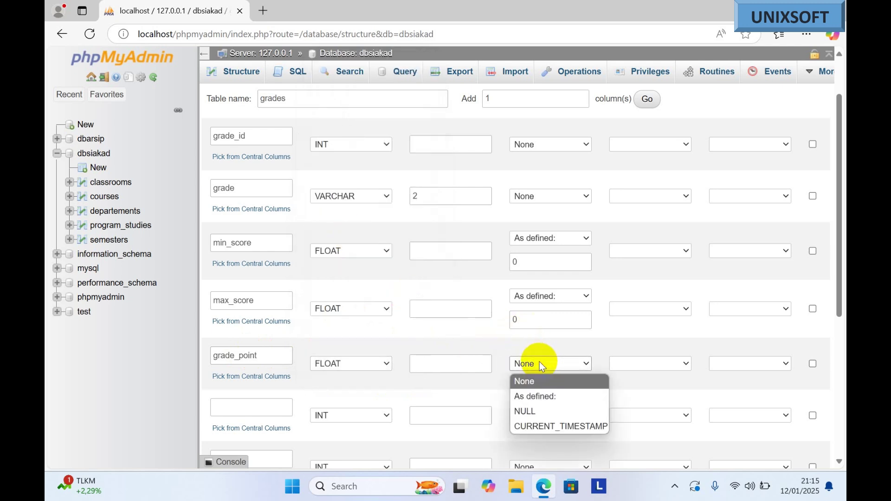
key("Escape")
left_click(536, 393)
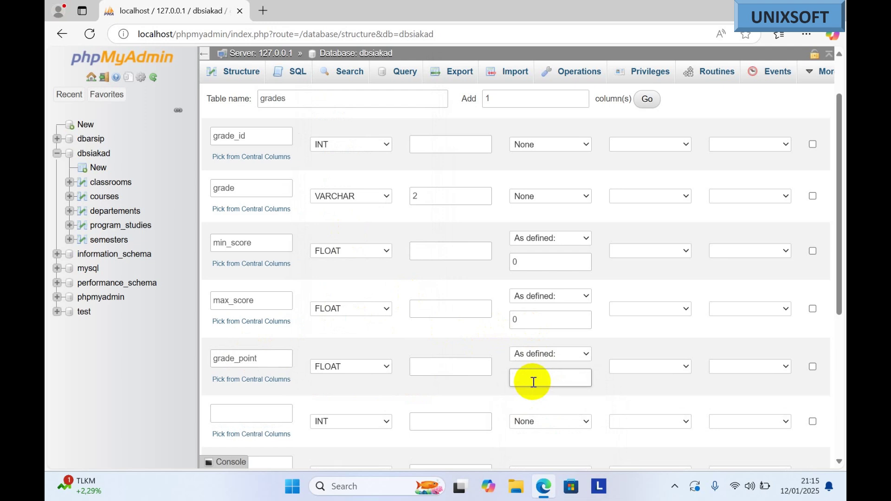
type("0")
Define the sixth column as created_at with type TIMESTAMP and CURRENT_TIMESTAMP as its default.
left_click(243, 414)
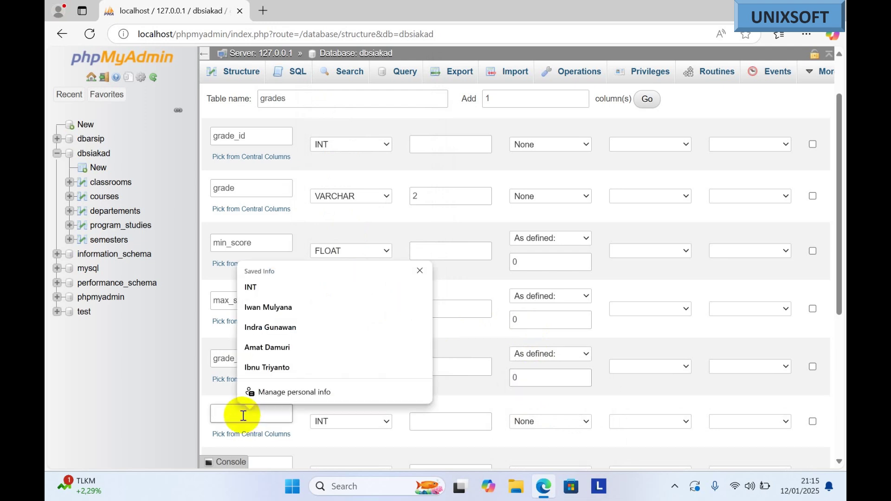
type("crae")
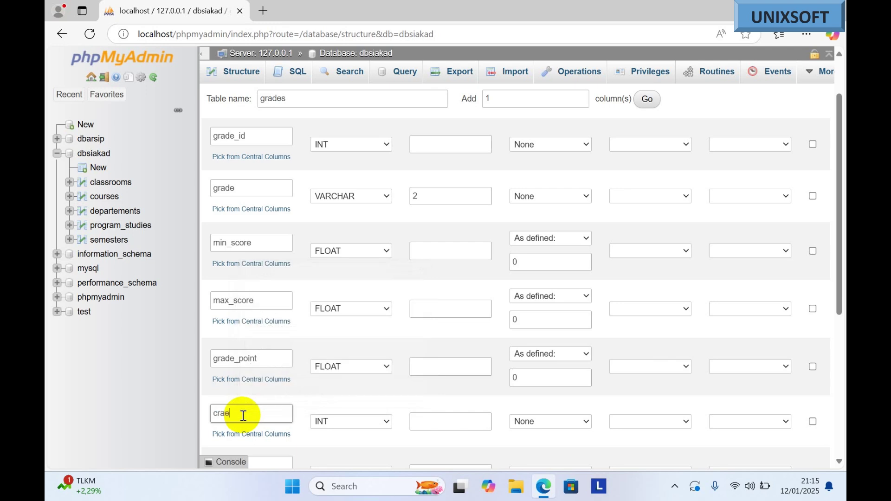
type("ted")
left_click(253, 418)
key("BackSpace")
key("BackSpace")
key("BackSpace")
key("BackSpace")
key("BackSpace")
type("eated_at")
left_click(383, 425)
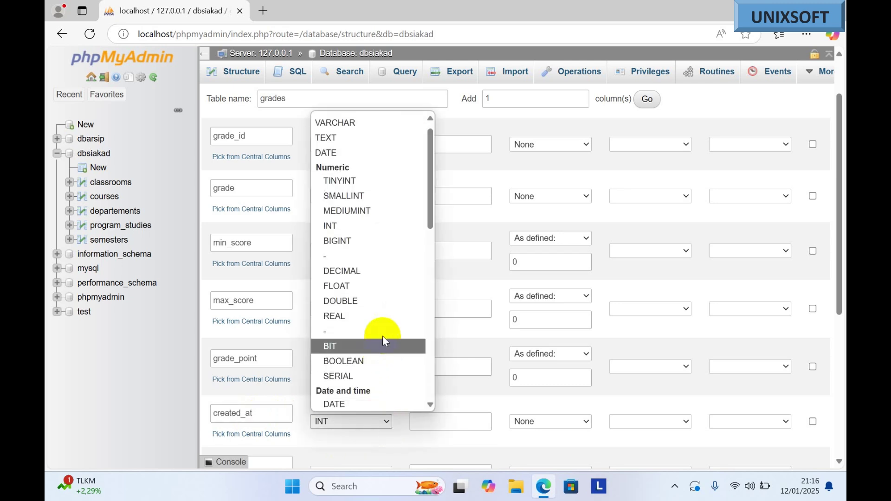
scroll(383, 336, "down", 1)
left_click(365, 372)
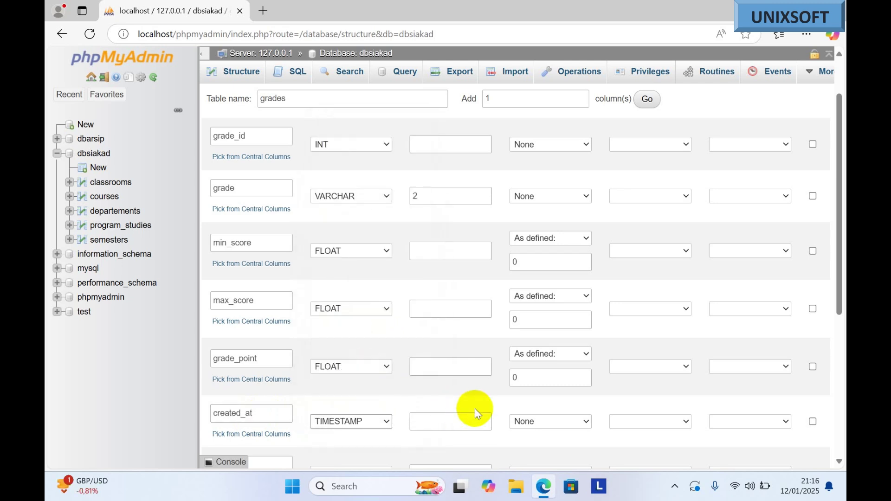
left_click(535, 421)
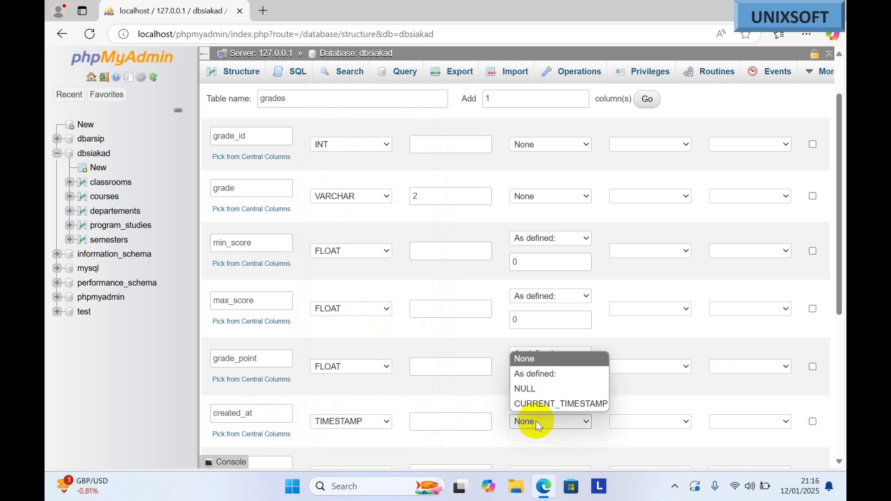
left_click(536, 404)
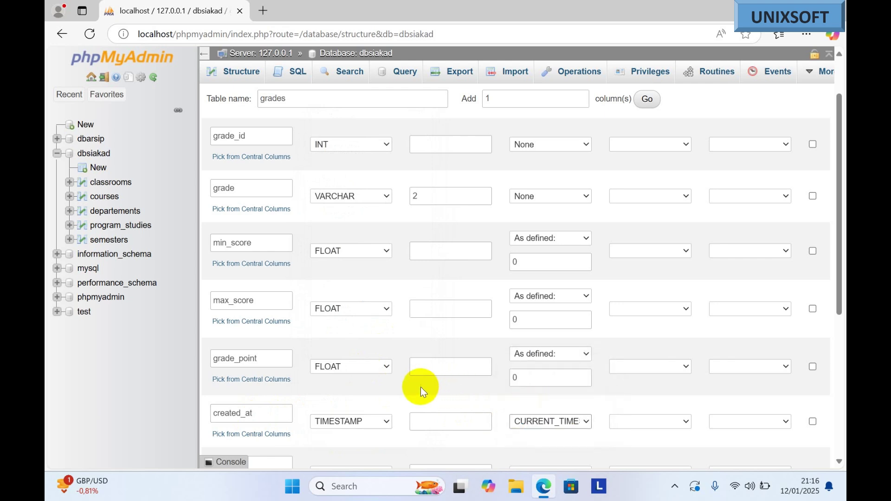
Define the seventh column as updated_at with type TIMESTAMP and CURRENT_TIMESTAMP as its default.
scroll(299, 379, "down", 1)
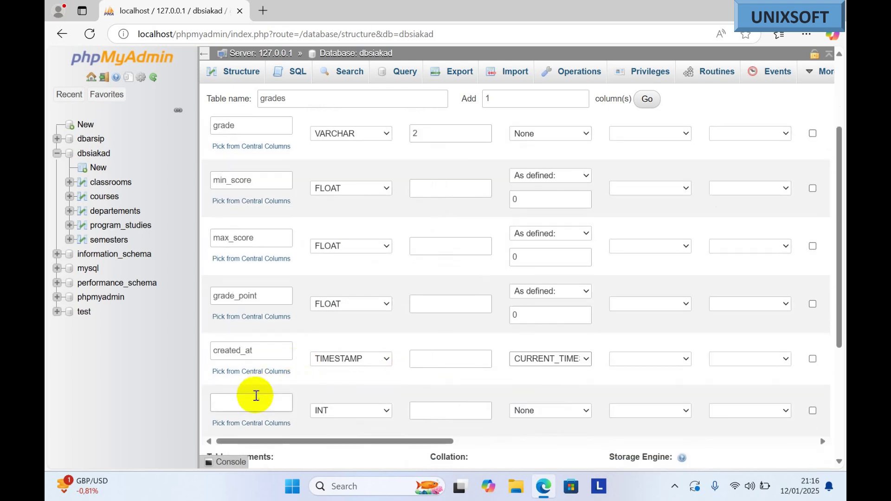
left_click(253, 401)
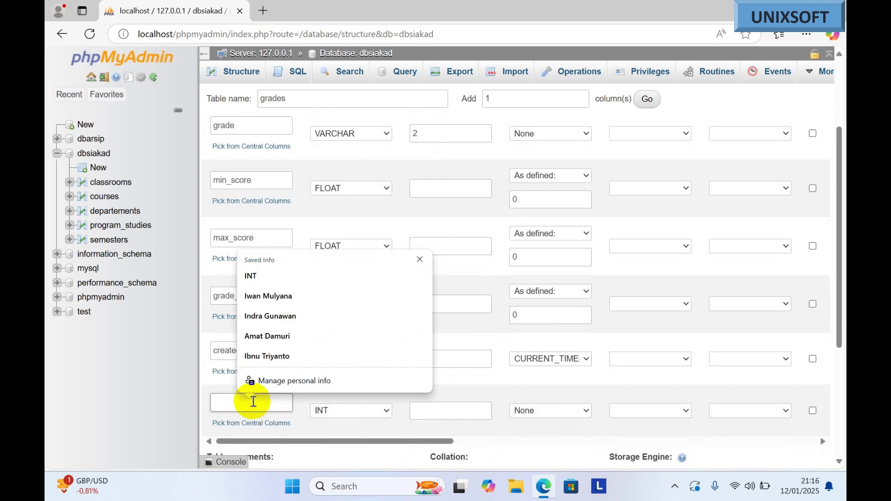
type("up")
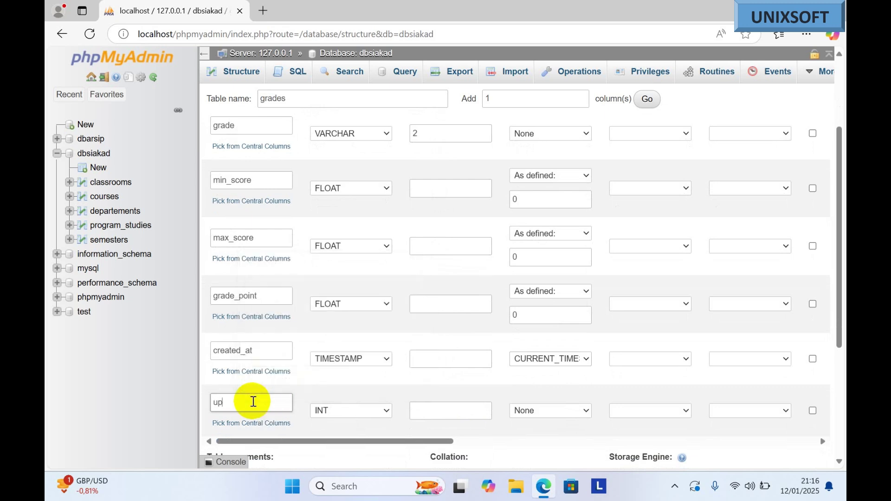
type("dated_at")
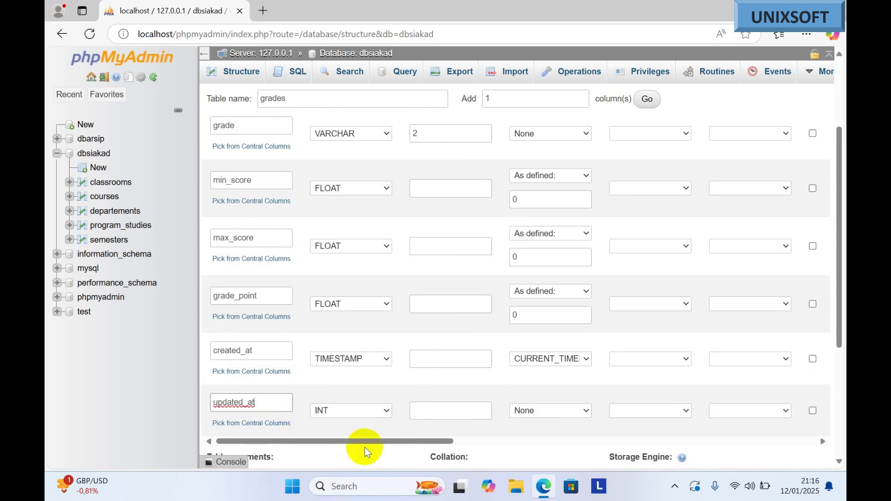
left_click(371, 411)
scroll(378, 337, "down", 1)
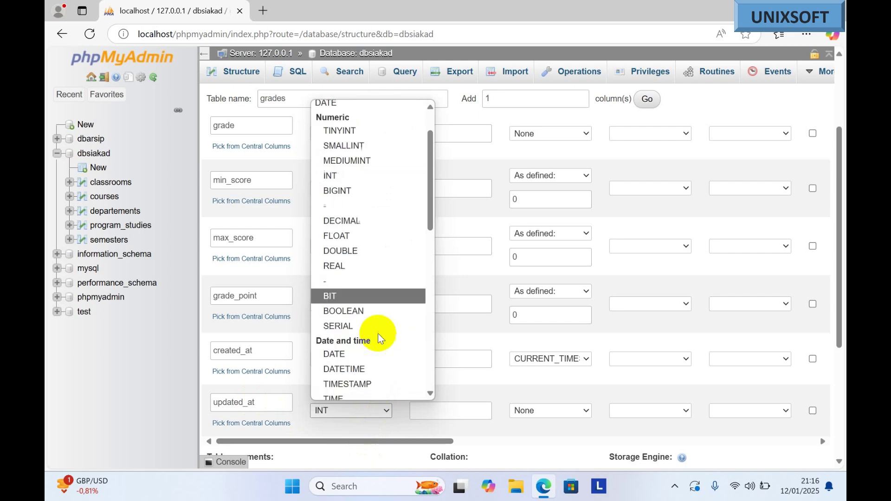
scroll(378, 337, "down", 1)
left_click(368, 369)
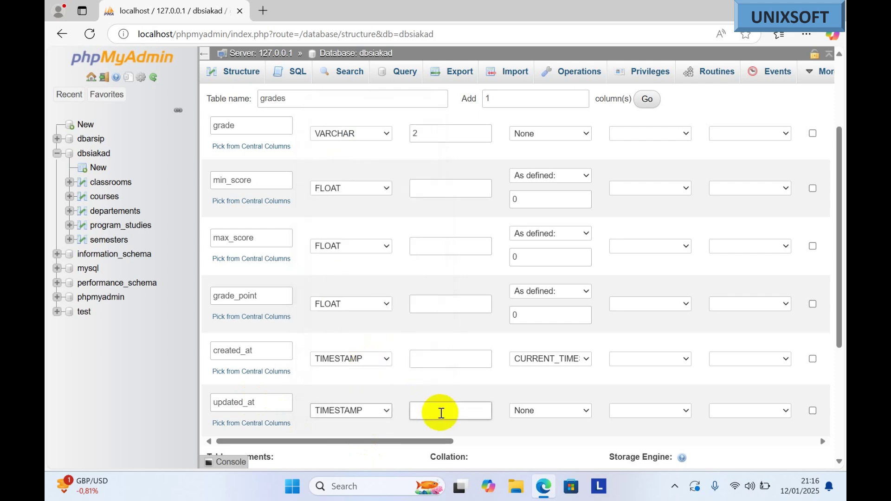
left_click(537, 412)
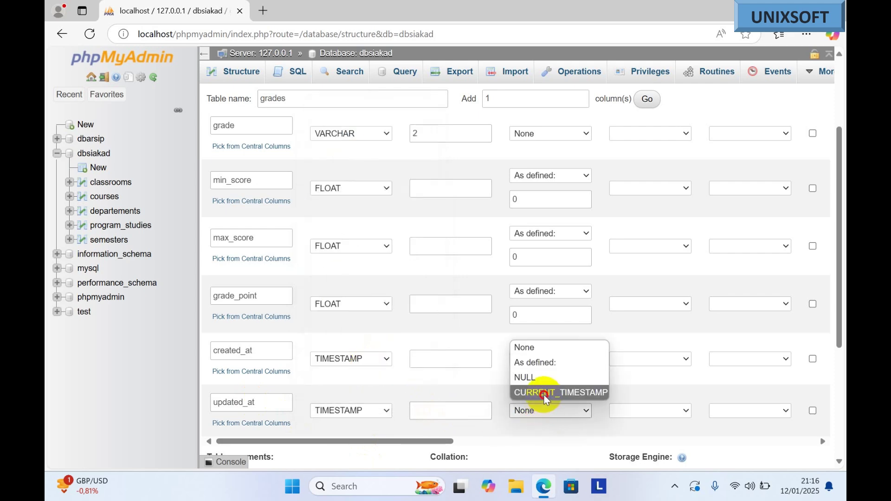
left_click(545, 394)
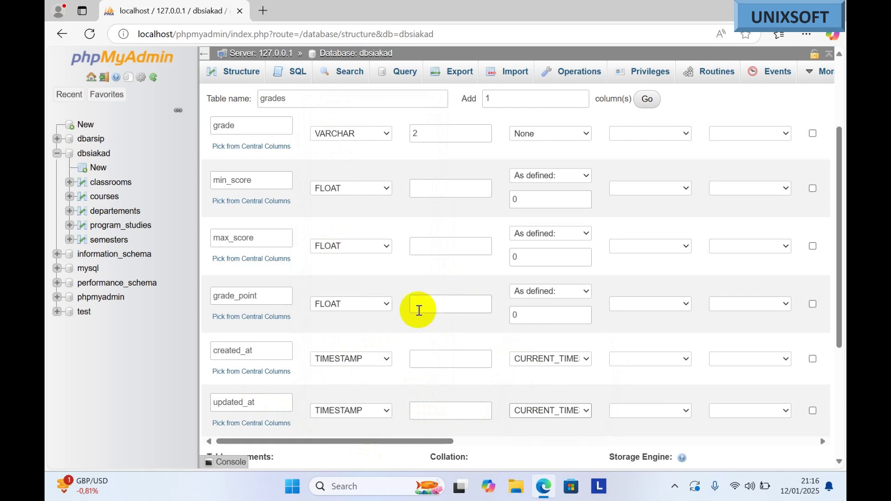
Review the column definitions of the grades table and save the table.
scroll(458, 274, "up", 3)
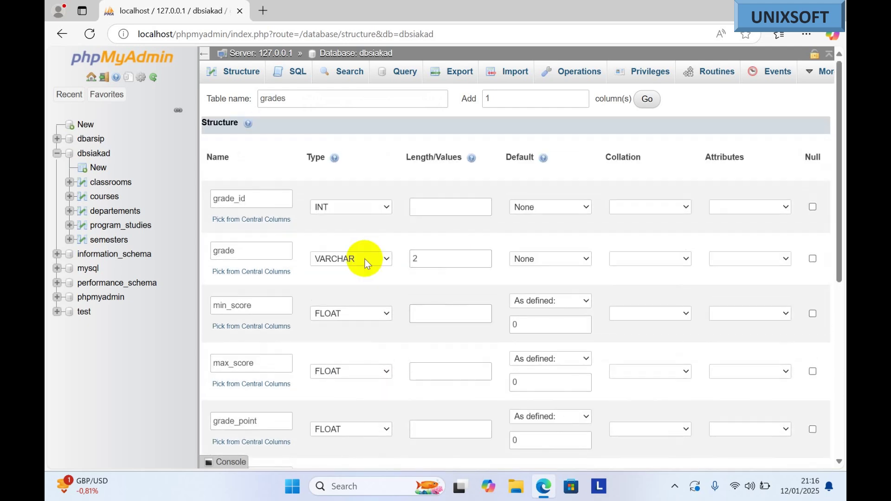
scroll(366, 263, "down", 1)
scroll(366, 263, "down", 1)
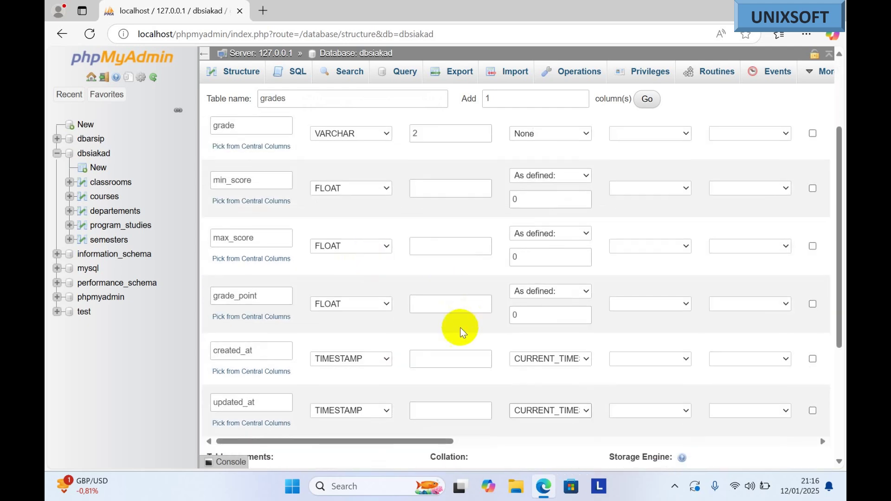
scroll(448, 319, "up", 2)
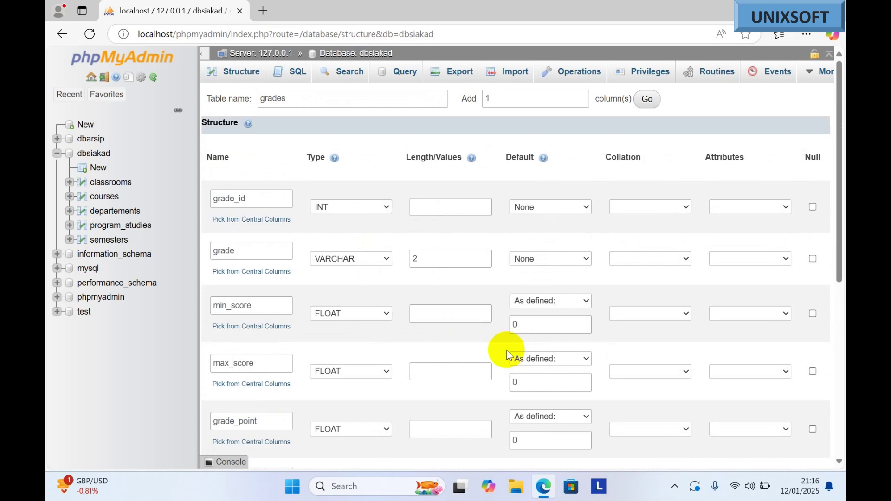
scroll(506, 350, "down", 4)
scroll(486, 345, "down", 2)
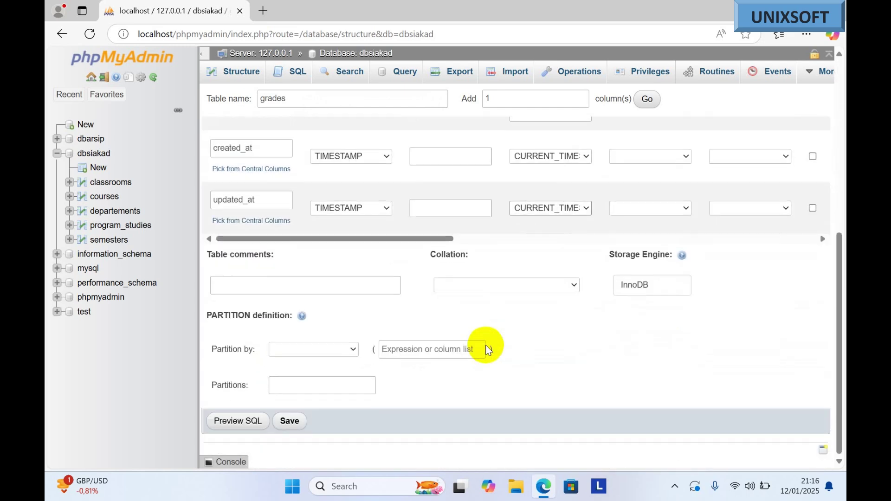
left_click(288, 422)
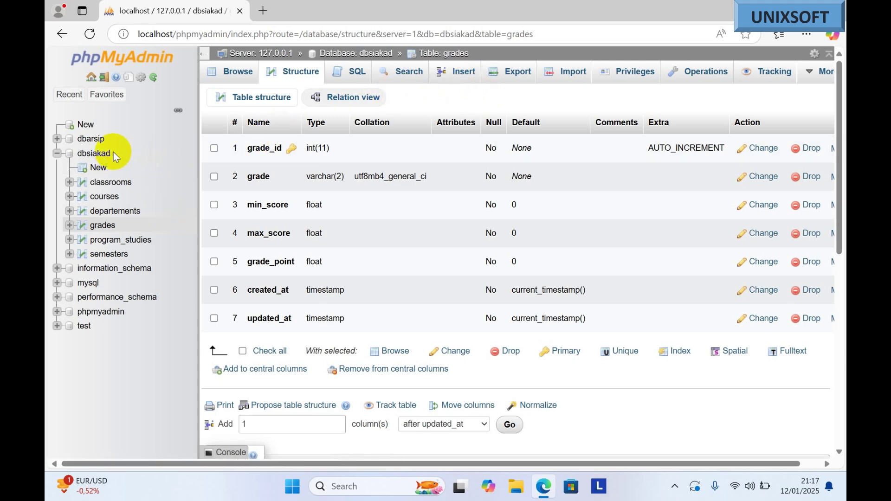
Start a new table named mahasiswa with 12 columns in the dbsiakad database.
left_click(91, 157)
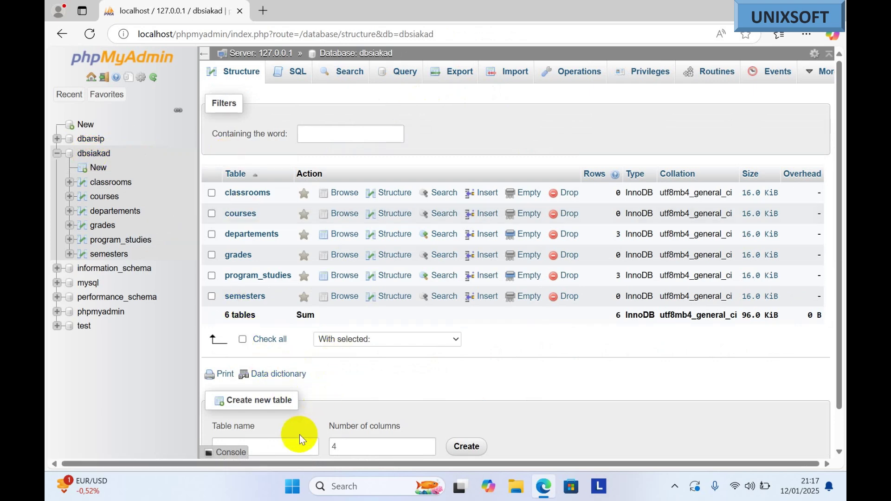
left_click(262, 443)
type("mahasisw")
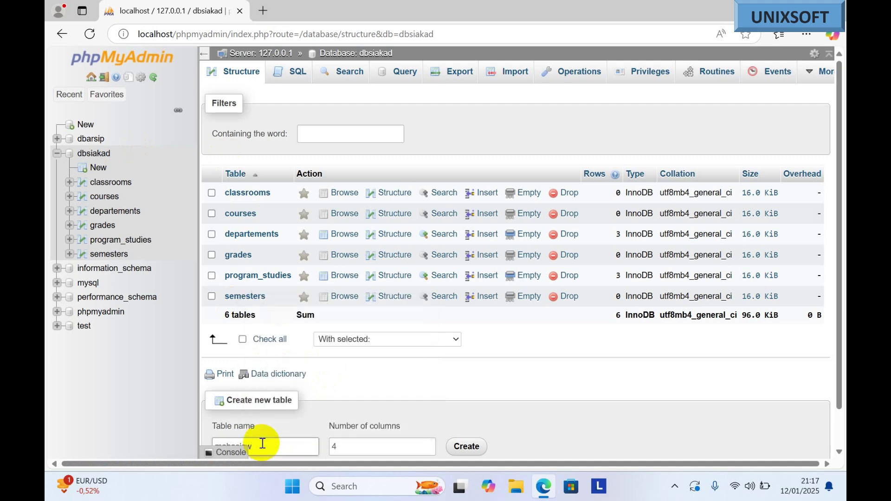
type("a")
scroll(365, 371, "down", 1)
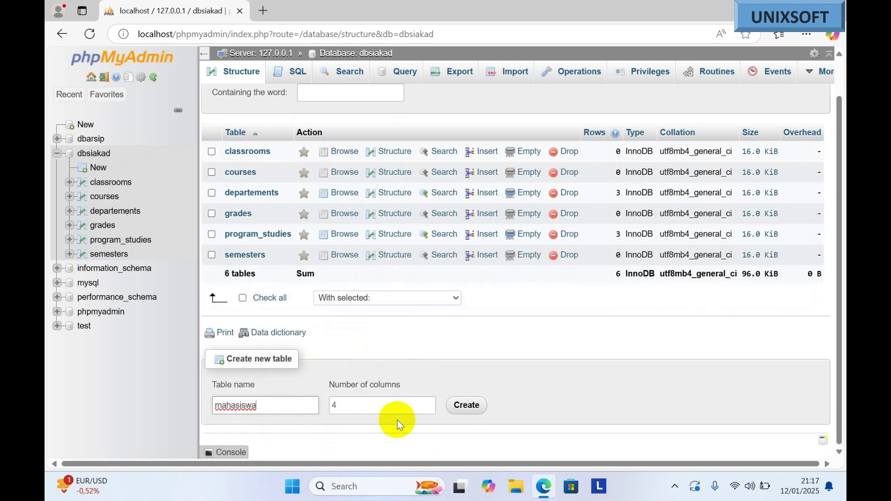
double_click(326, 405)
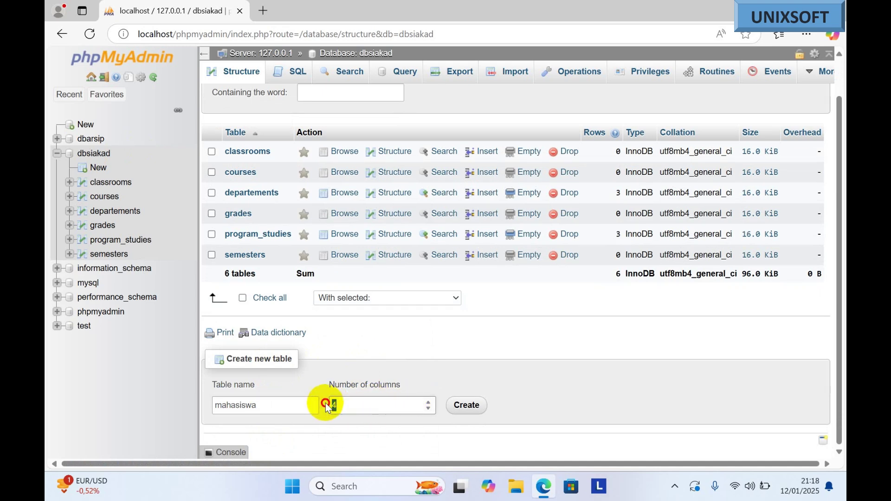
type("12")
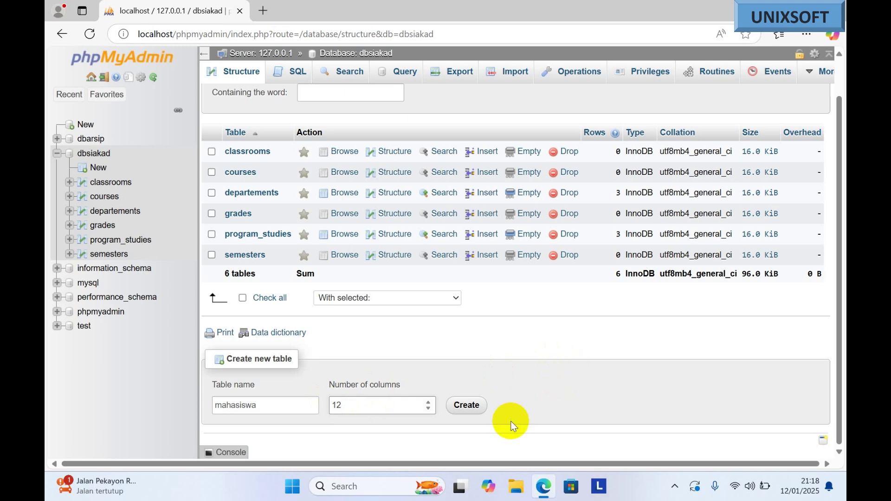
left_click(464, 410)
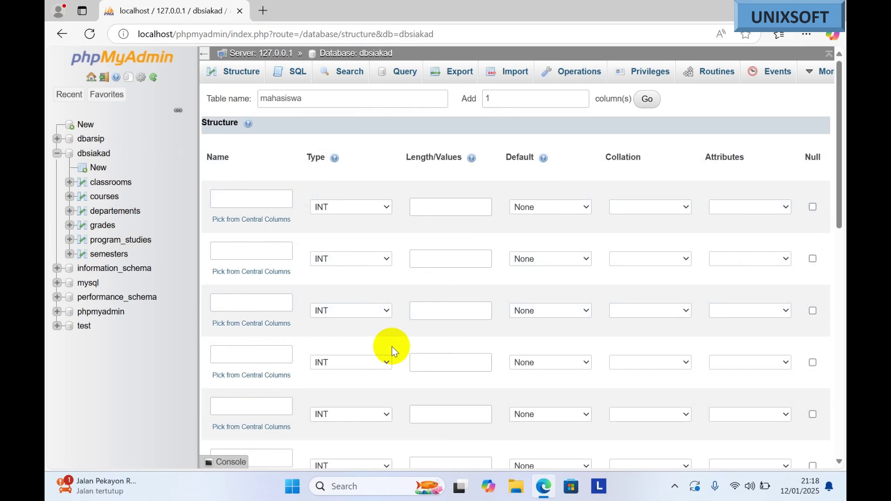
Name the first column of the mahasiswa table student_id.
left_click(257, 199)
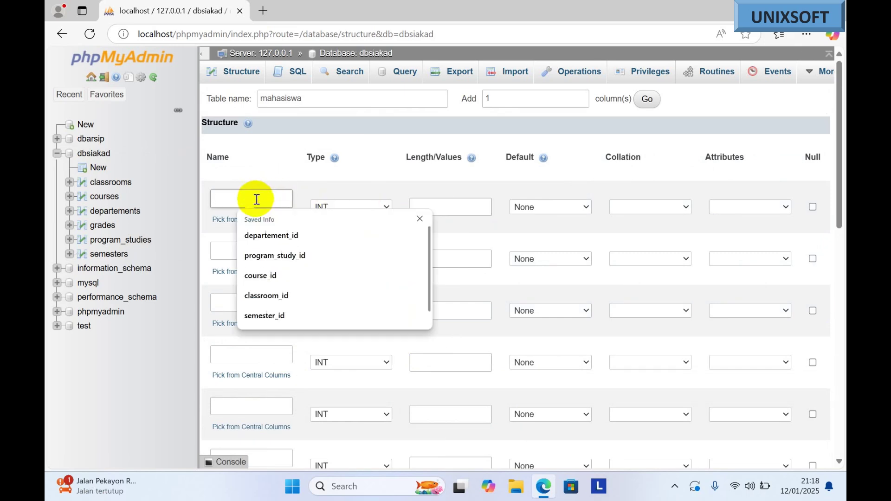
type("studen")
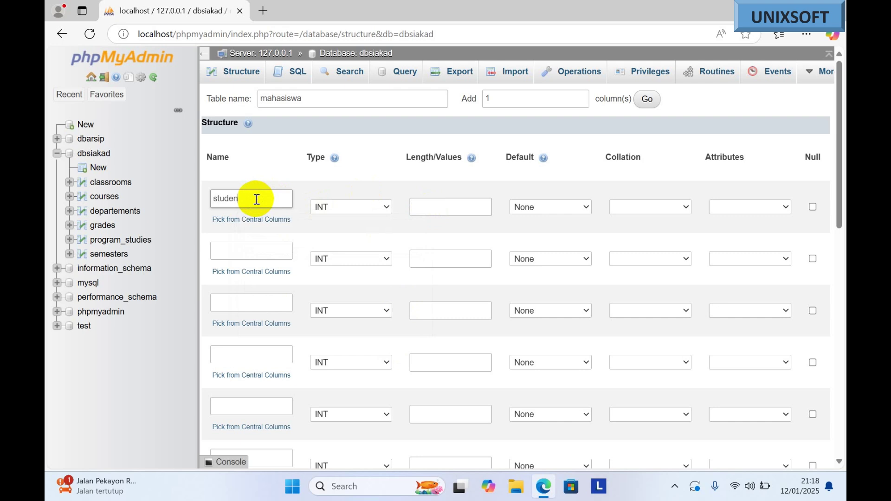
type("t_id")
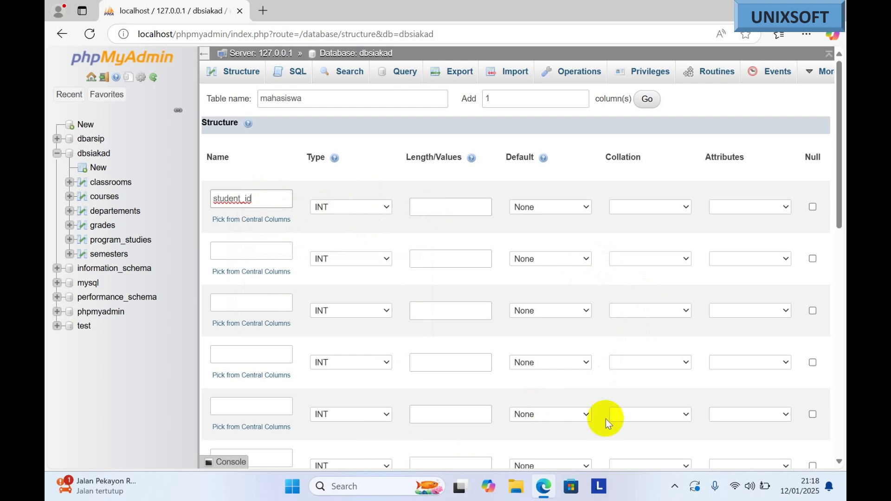
Make the student_id column auto-increment with a PRIMARY index.
left_click_drag(837, 215, 829, 372)
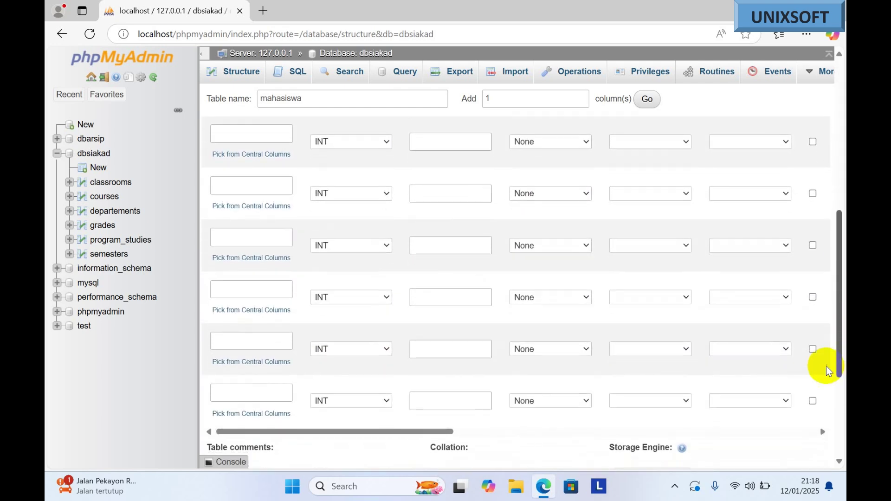
left_click_drag(408, 432, 503, 447)
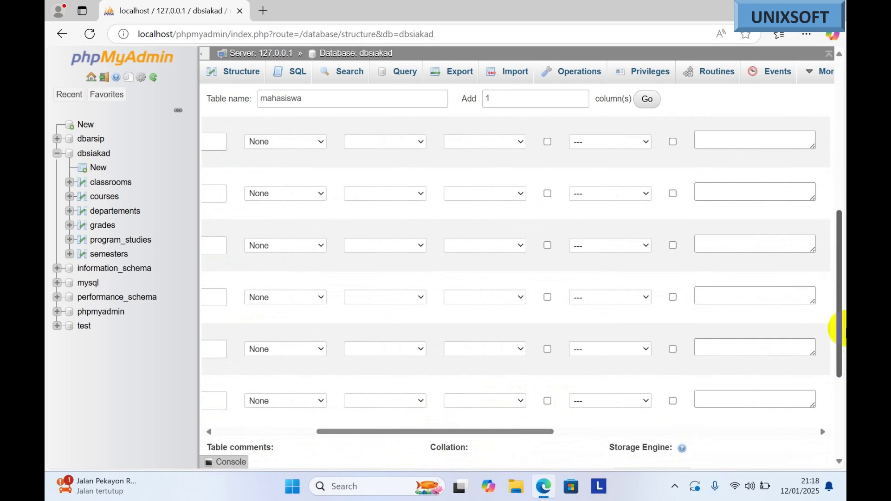
left_click_drag(840, 327, 842, 174)
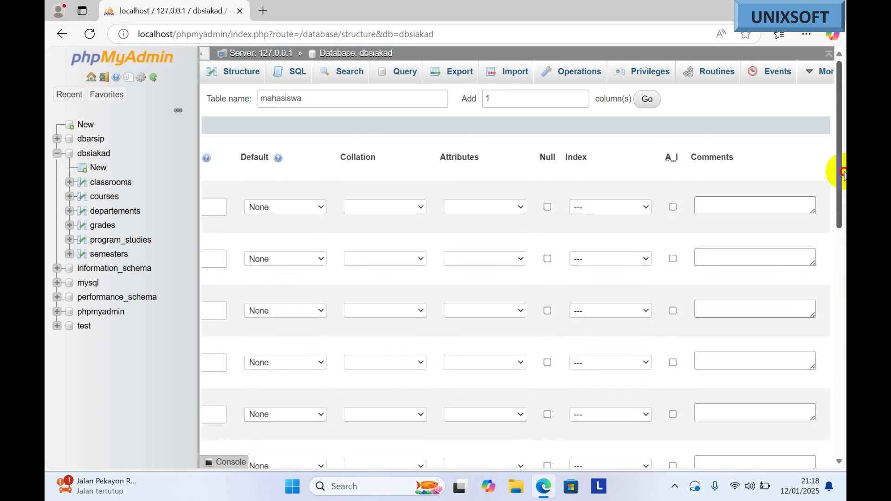
left_click(672, 208)
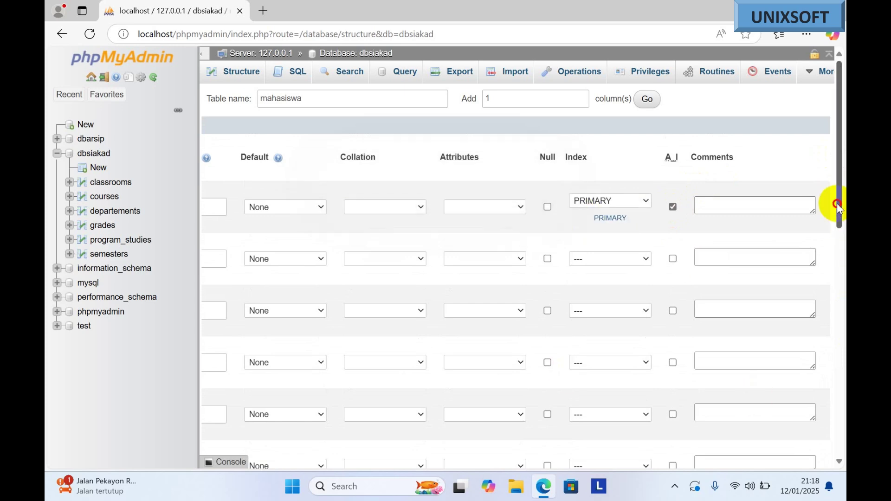
Define the second column of the mahasiswa table as nim with type VARCHAR and length 20.
left_click_drag(836, 203, 839, 382)
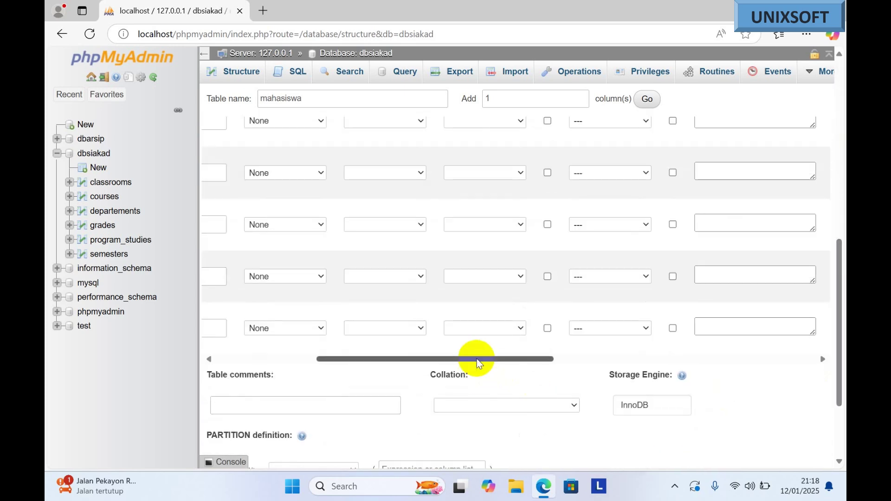
left_click_drag(478, 359, 225, 357)
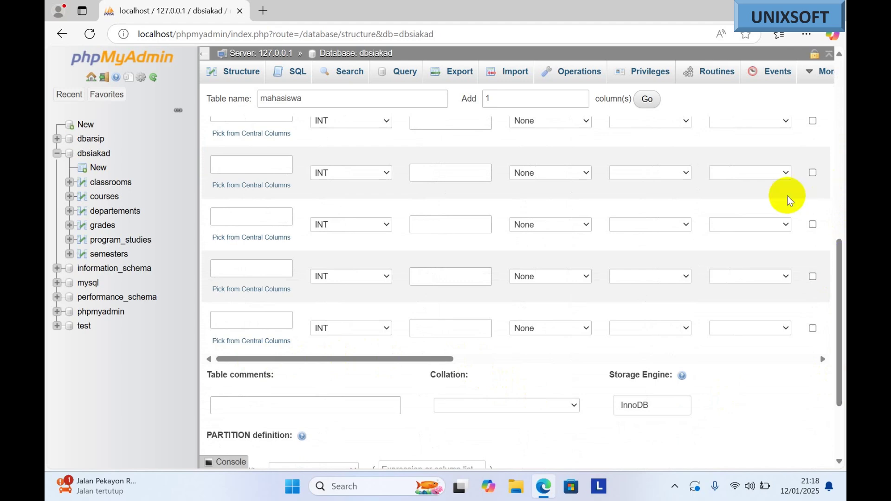
left_click_drag(840, 252, 841, 66)
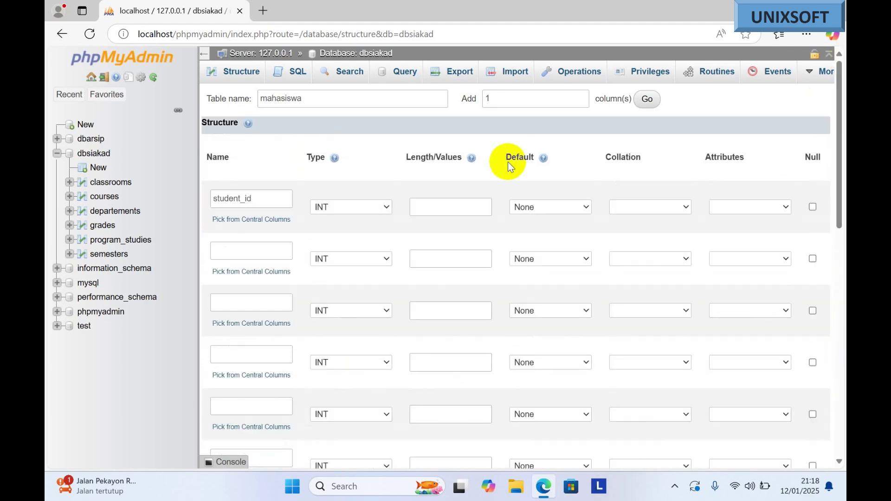
left_click(240, 251)
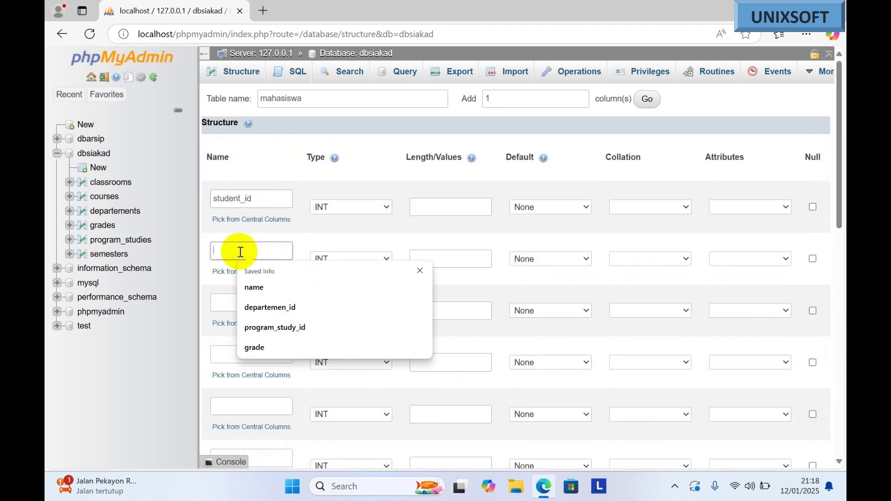
type("nim")
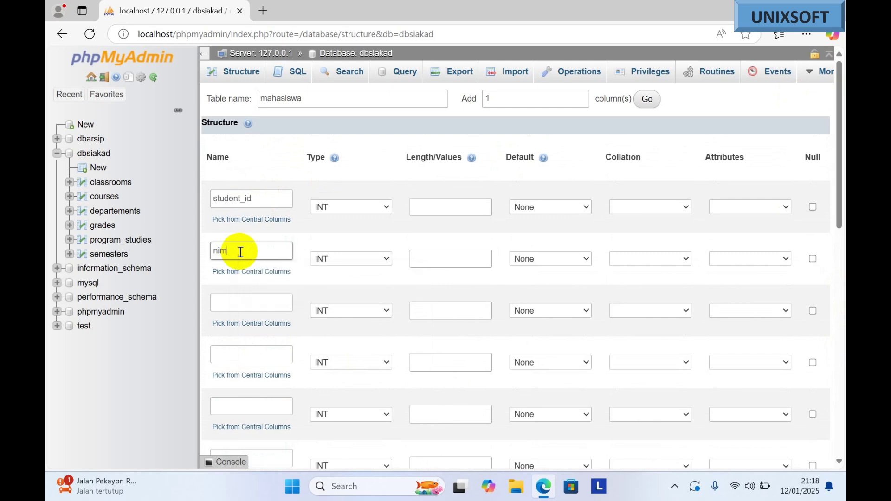
left_click(383, 258)
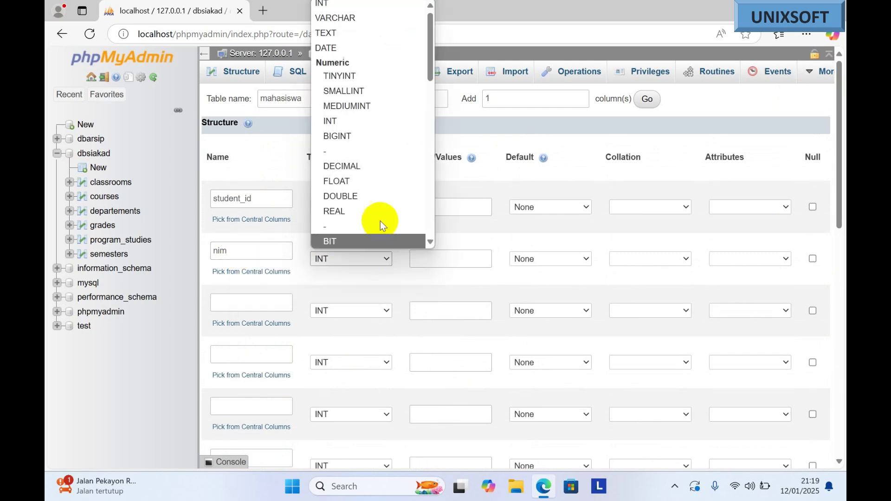
left_click(348, 18)
left_click(438, 257)
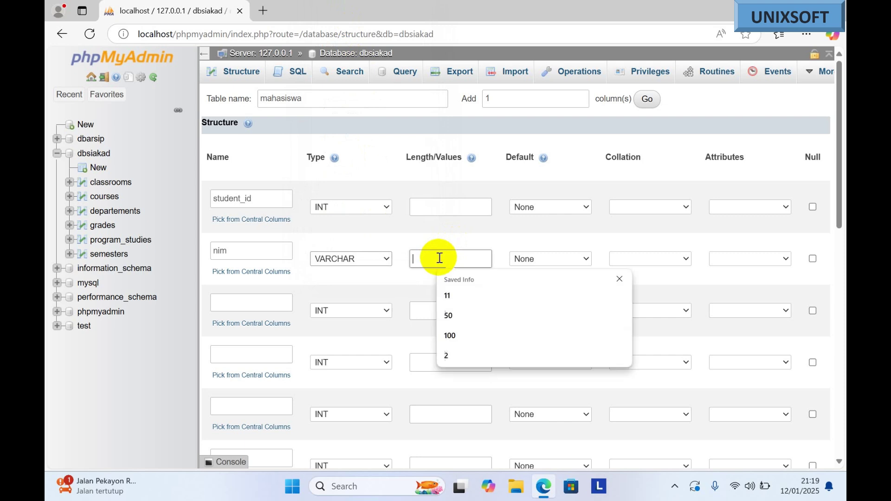
type("20")
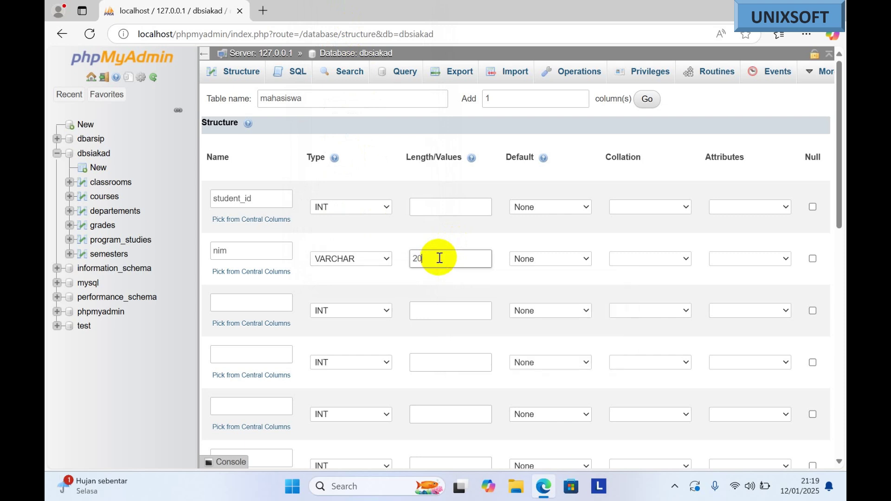
Define the third column as name with type VARCHAR and length 70.
left_click(257, 299)
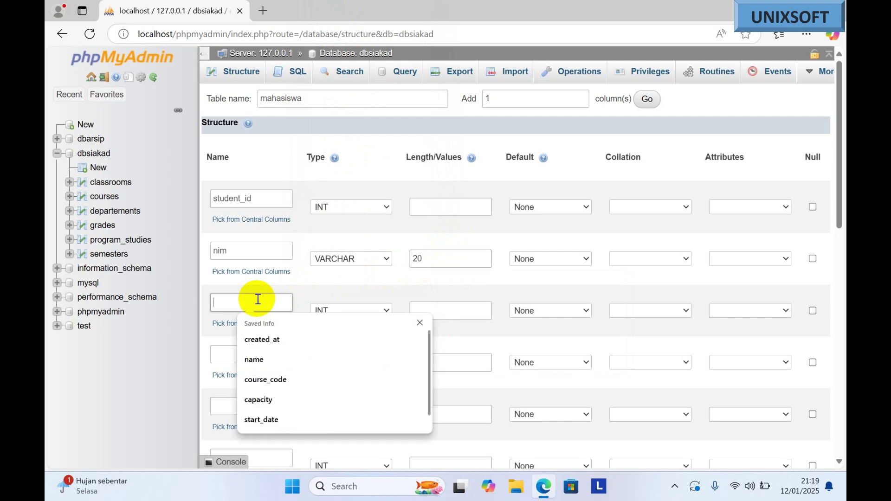
type("name")
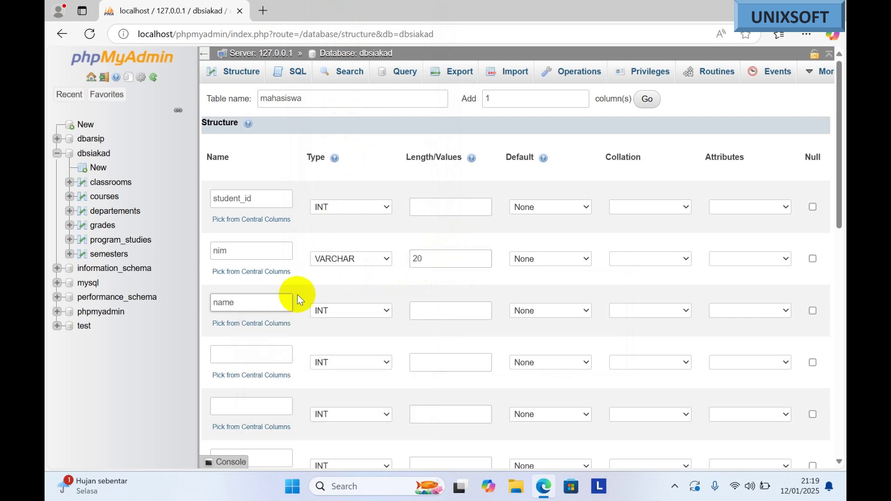
left_click(364, 311)
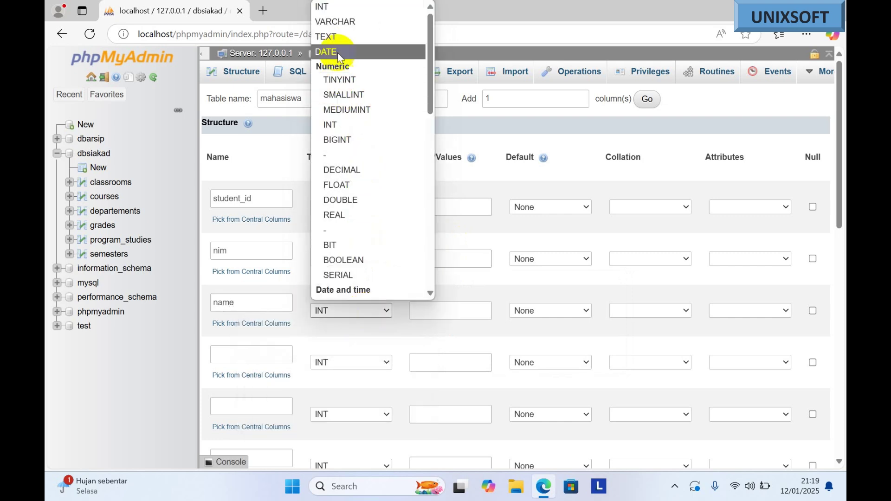
left_click(335, 22)
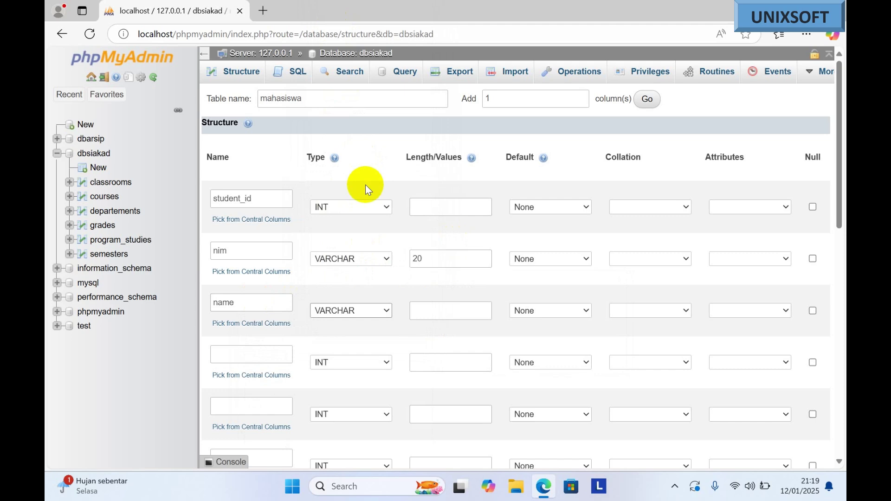
left_click(421, 313)
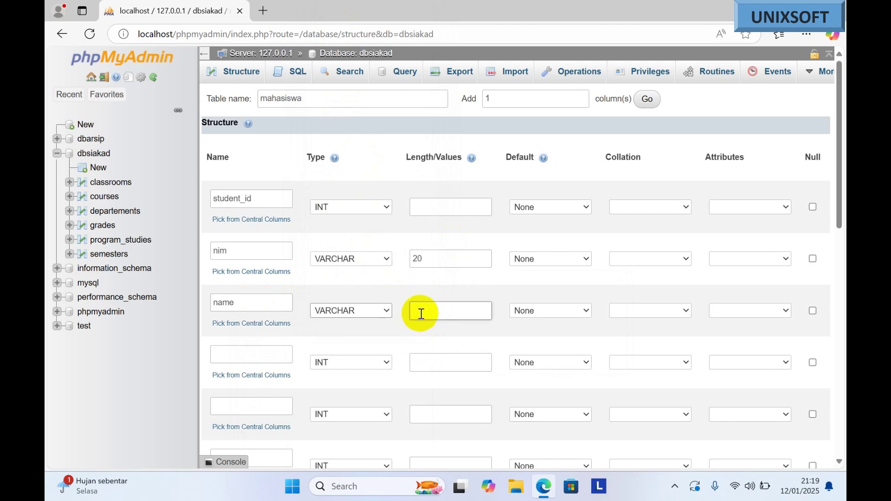
left_click(421, 313)
type("70")
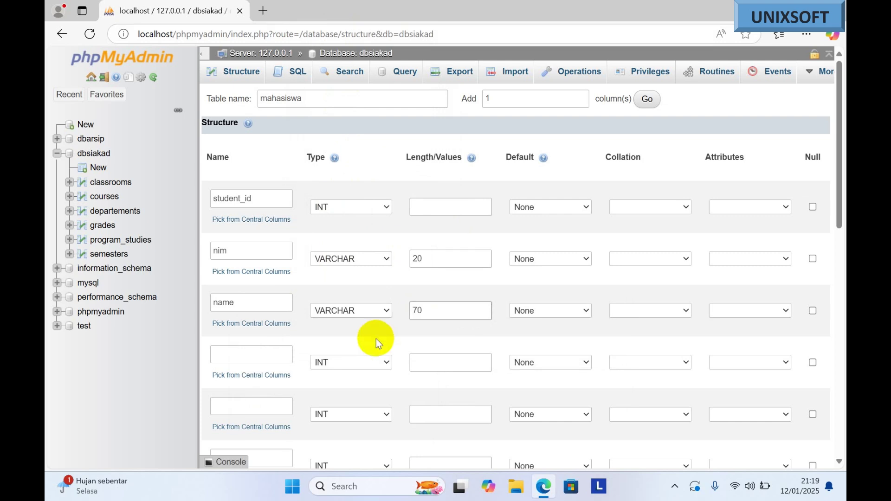
Name the fourth column gender and set its type to ENUM.
left_click(267, 355)
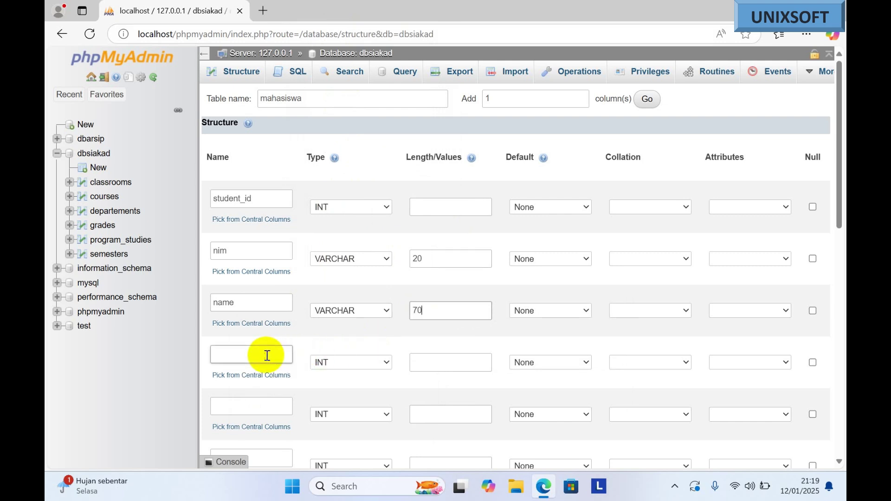
type("gender")
left_click(343, 363)
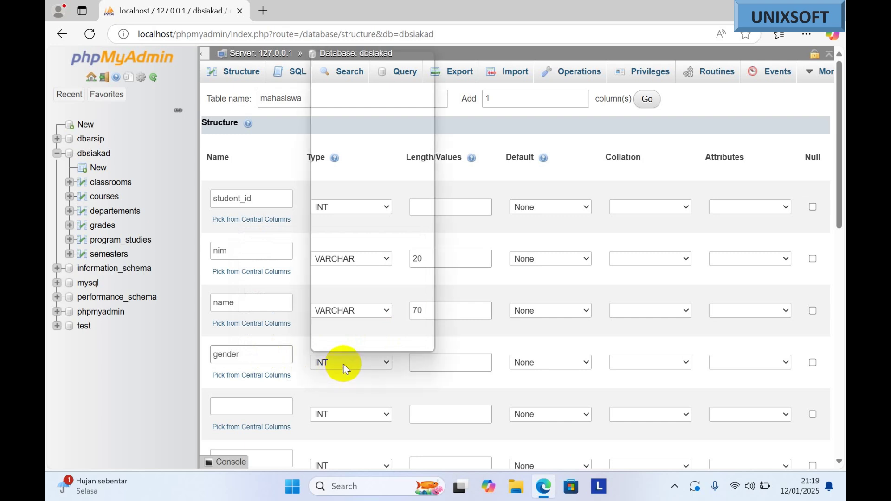
scroll(374, 238, "down", 4)
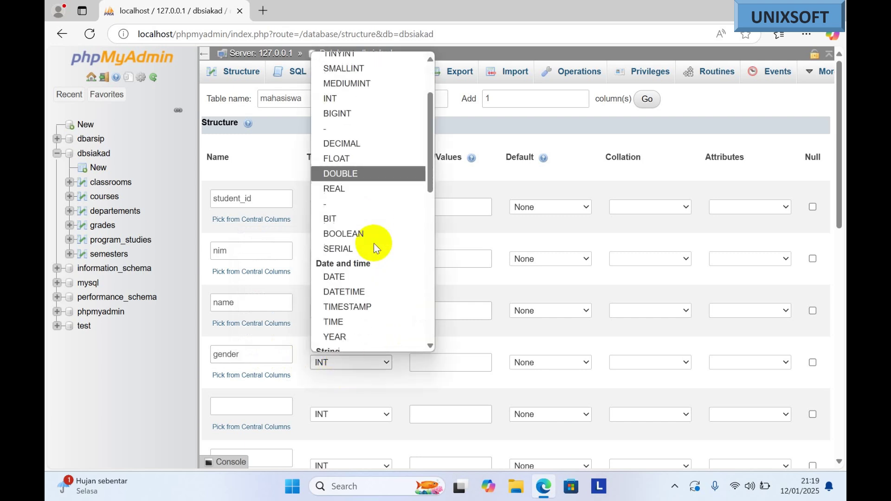
scroll(374, 243, "down", 4)
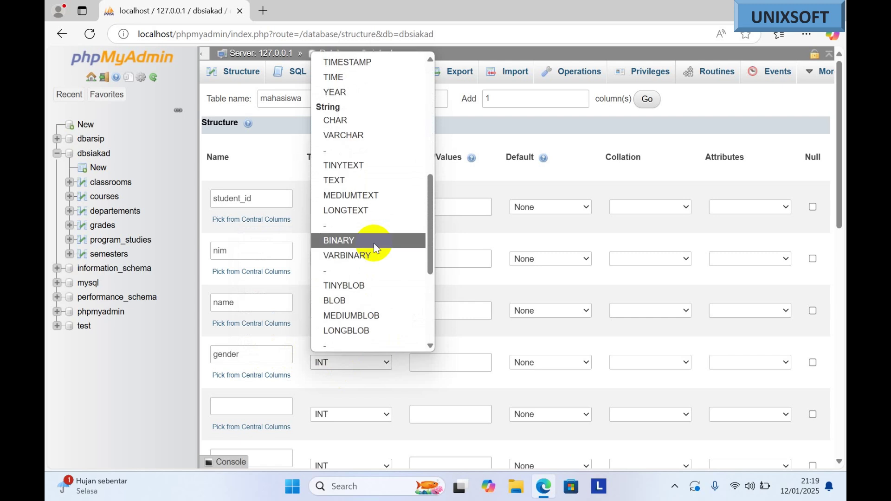
left_click(337, 298)
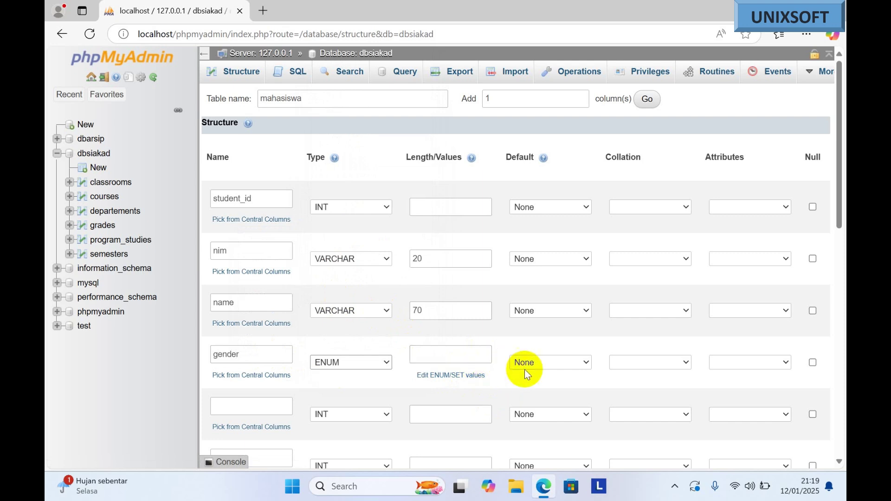
Enter 'L','P' as the allowed ENUM values of the gender column.
left_click(461, 358)
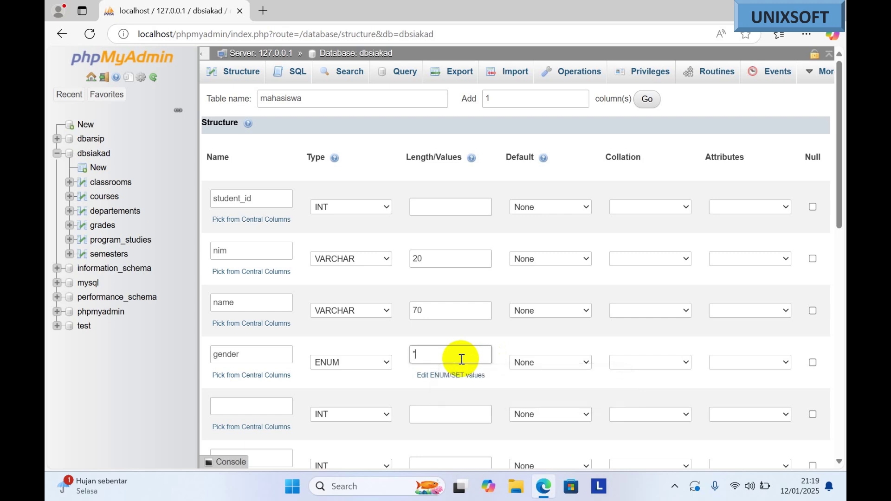
type("L\",'P")
key("Home")
key("Delete")
type("'")
key("Right")
type("'")
key("Delete")
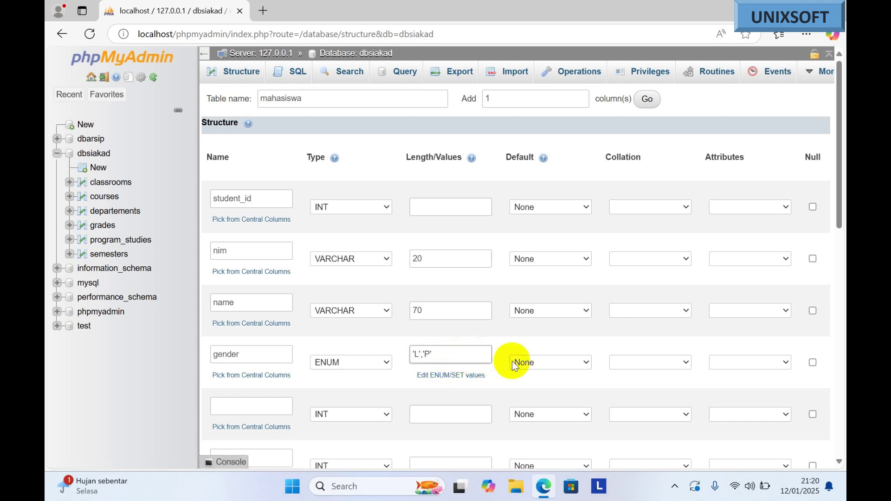
Define the fifth column as date_of_birth with type DATE.
left_click(246, 405)
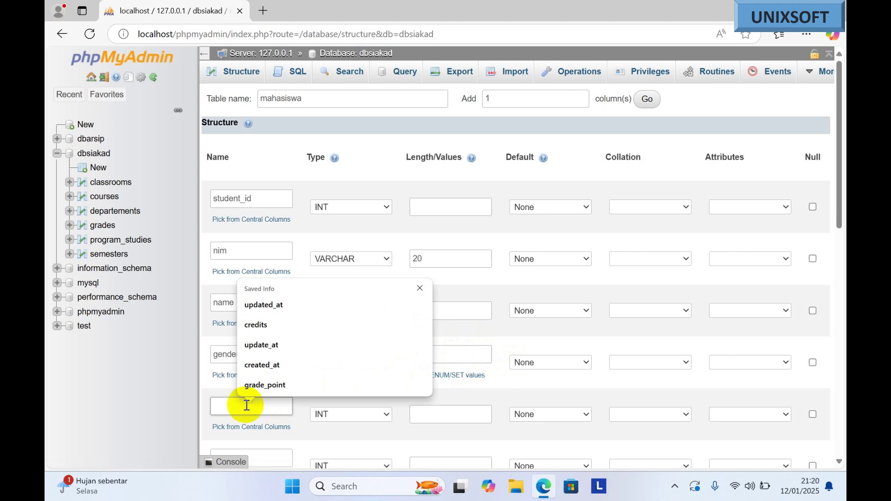
type("date")
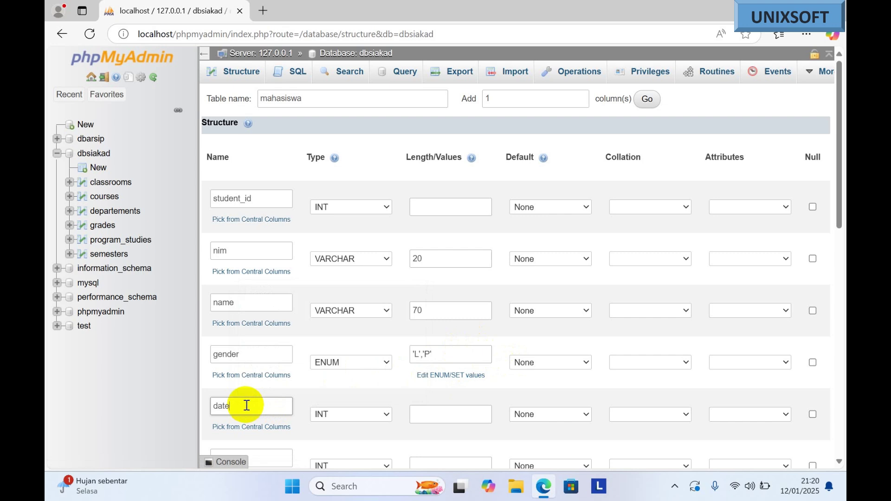
type("_of_birth")
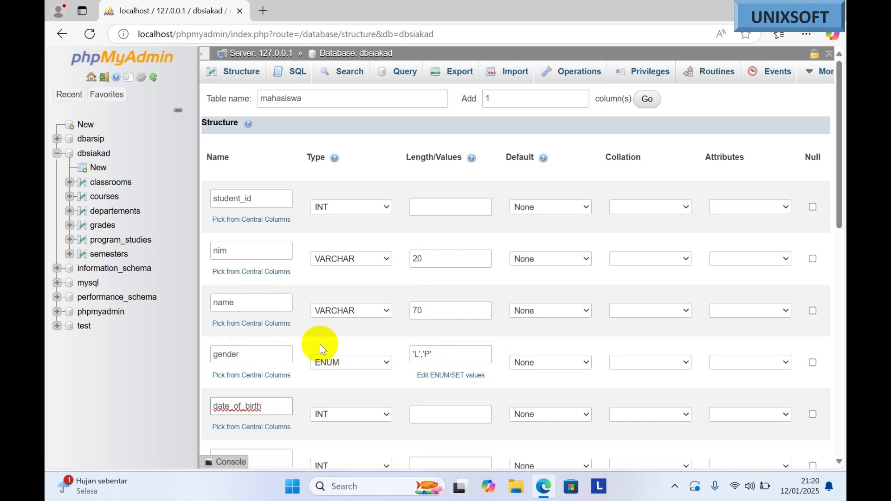
left_click(390, 416)
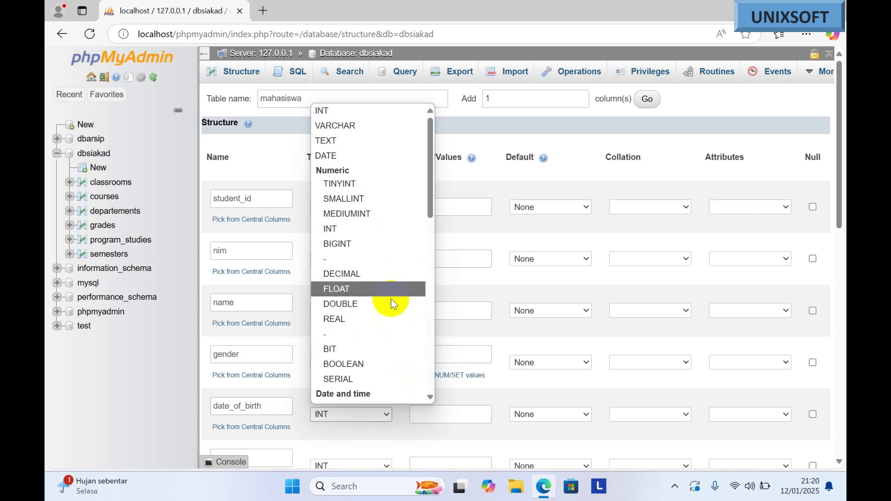
left_click(353, 155)
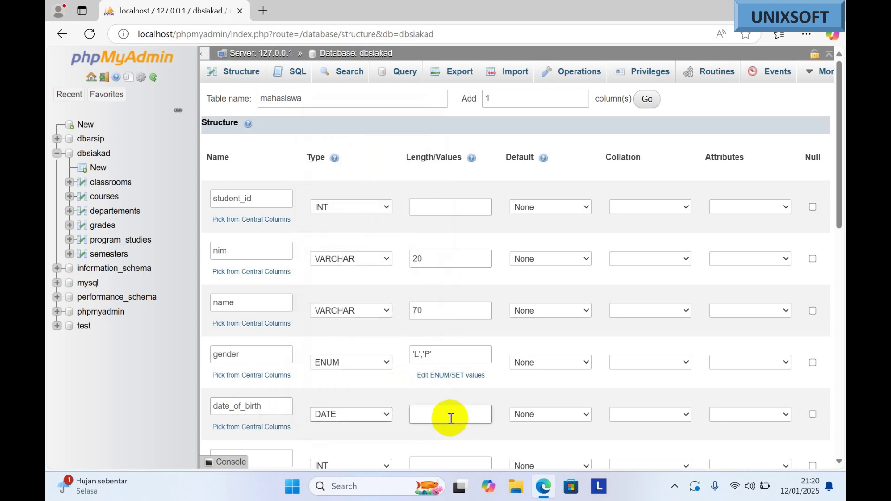
Name the sixth column program_study_id and give it a defined default value of 0.
scroll(280, 446, "down", 1)
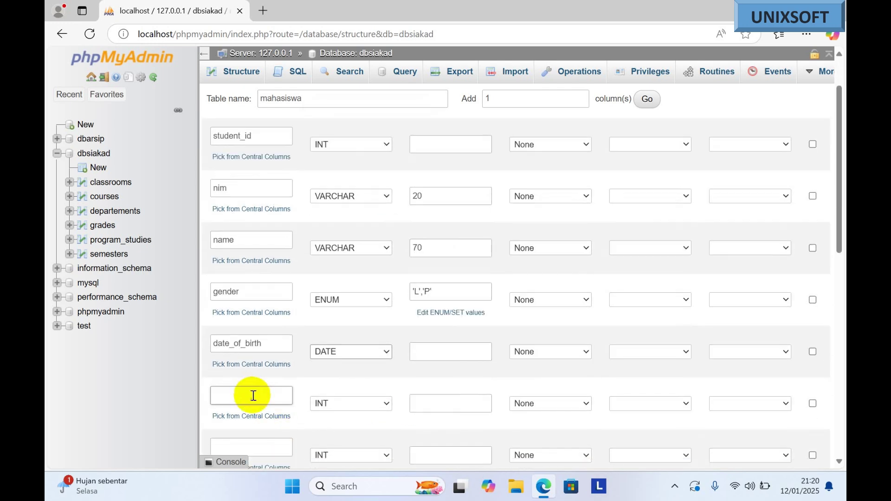
left_click(253, 398)
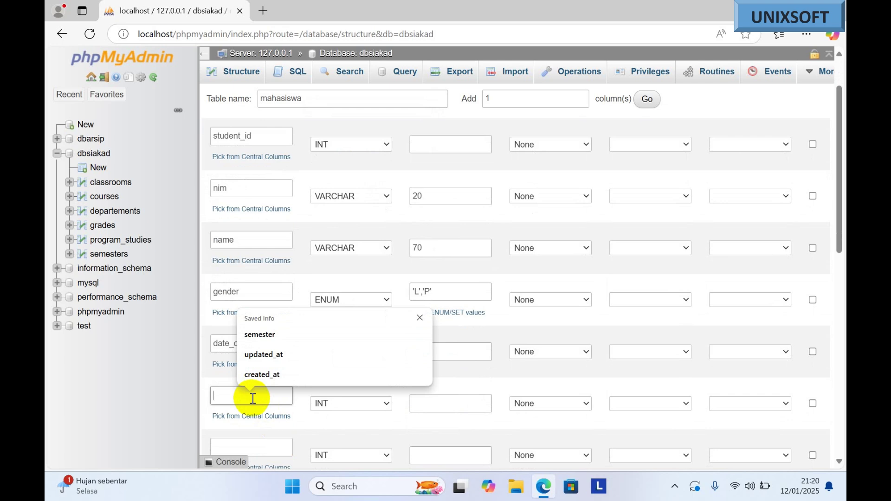
type("program")
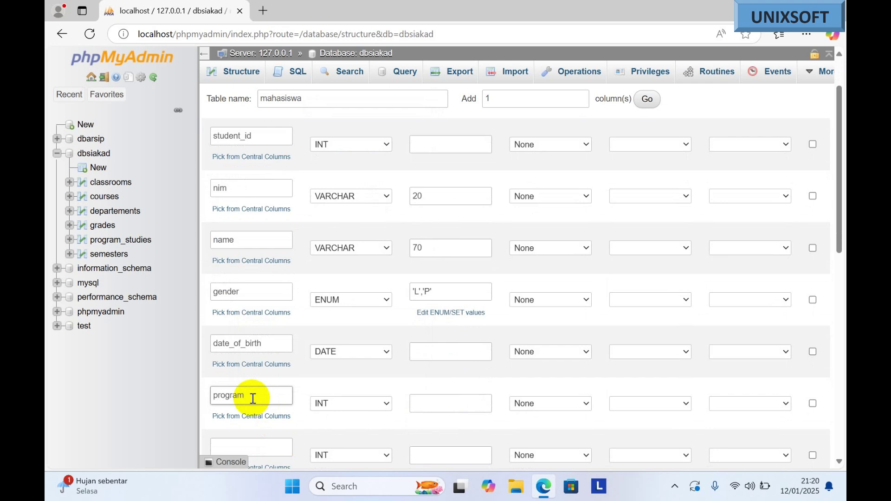
type("_study_id")
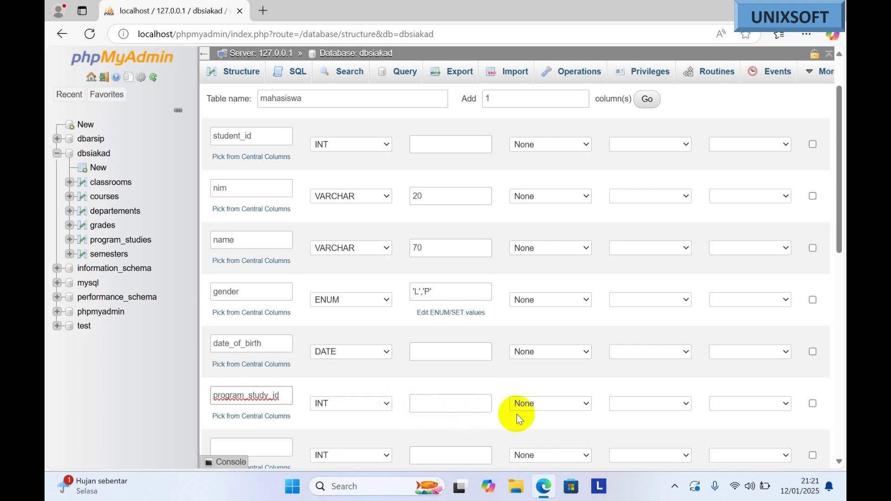
left_click(536, 407)
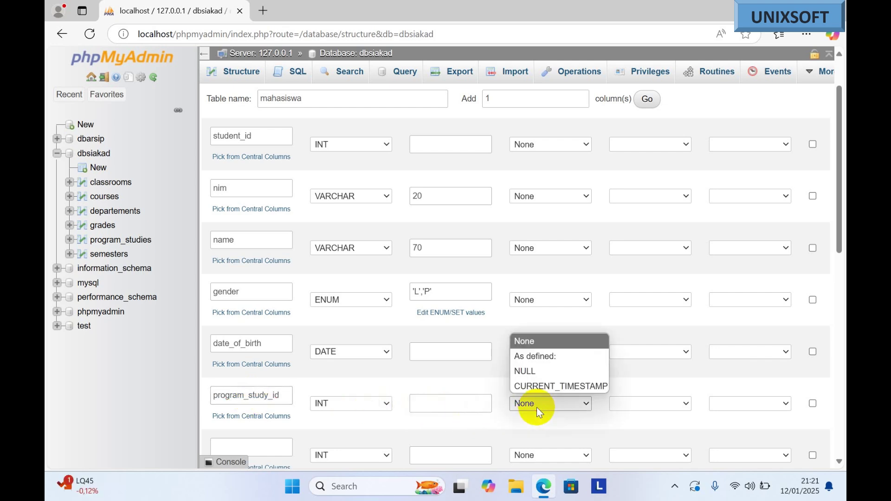
left_click(536, 360)
type("0")
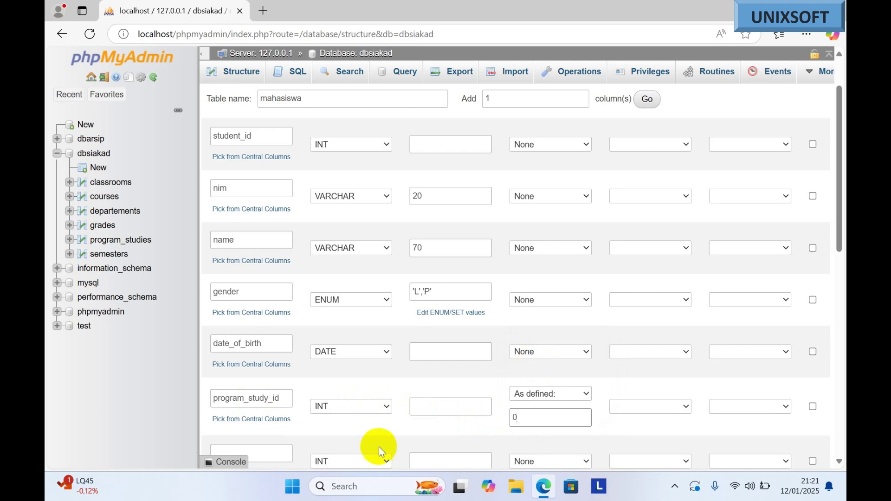
Define the seventh column as email with type VARCHAR and length 100.
scroll(288, 393, "down", 3)
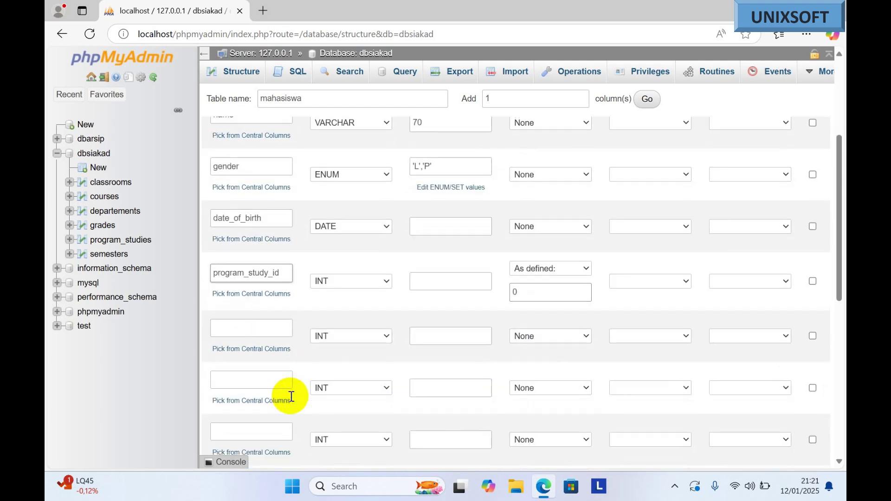
left_click(260, 331)
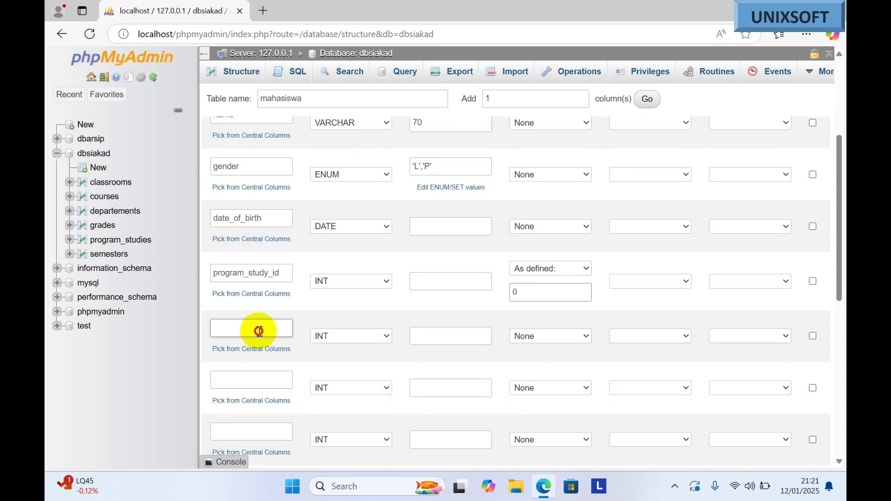
type("email")
left_click(351, 340)
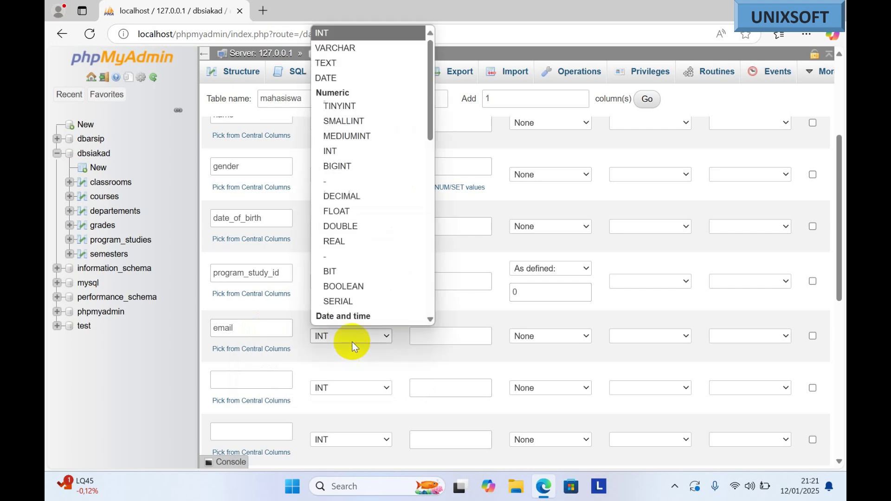
left_click(342, 51)
left_click(420, 335)
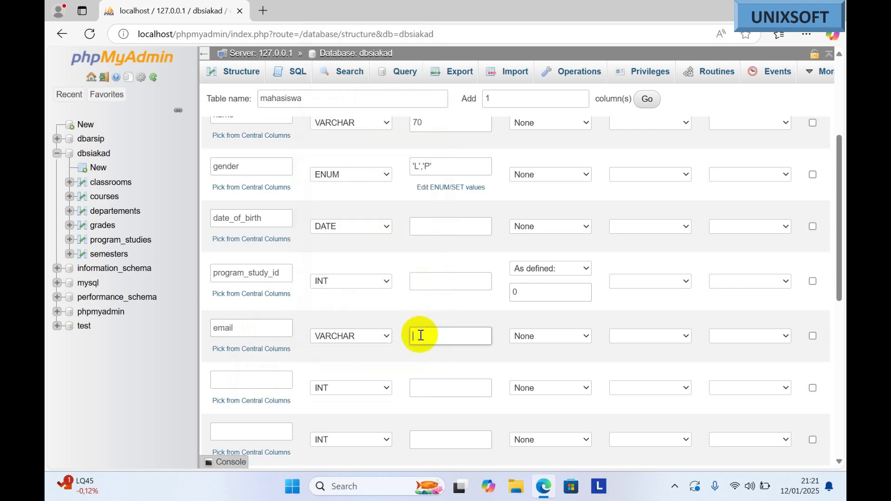
type("100")
Define the eighth column as phone with type VARCHAR and length 20.
left_click(265, 384)
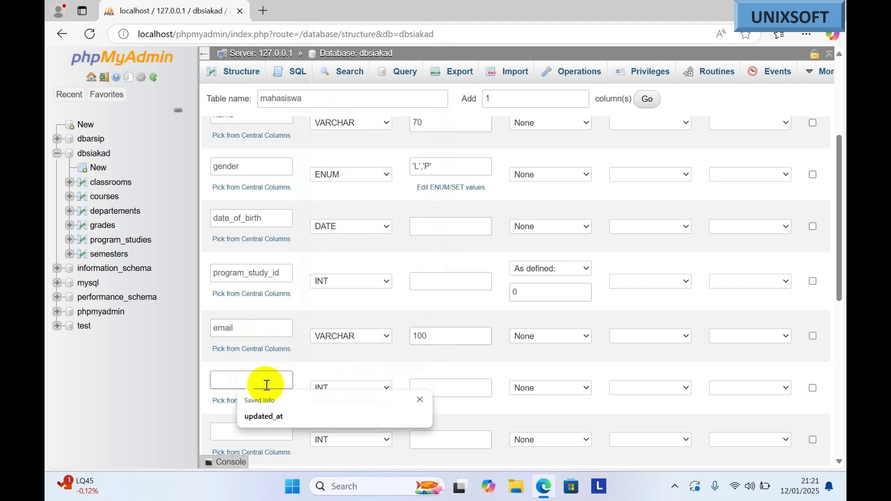
type("phone")
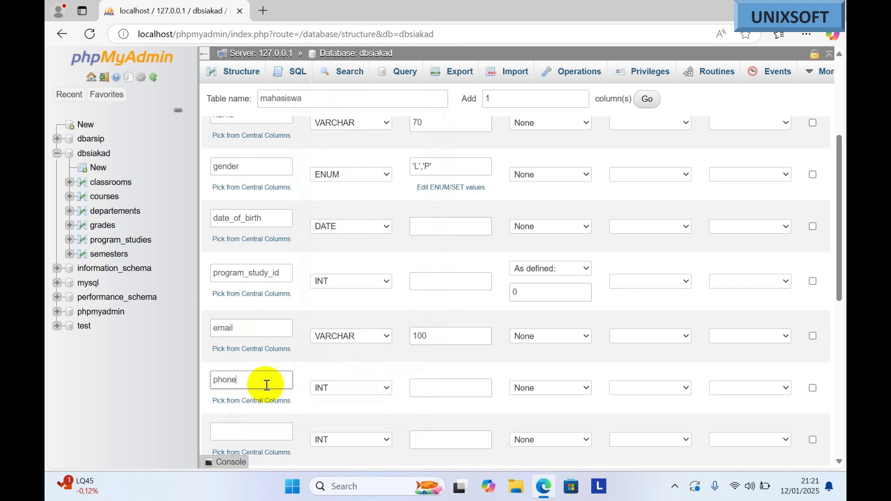
left_click(337, 388)
left_click(328, 102)
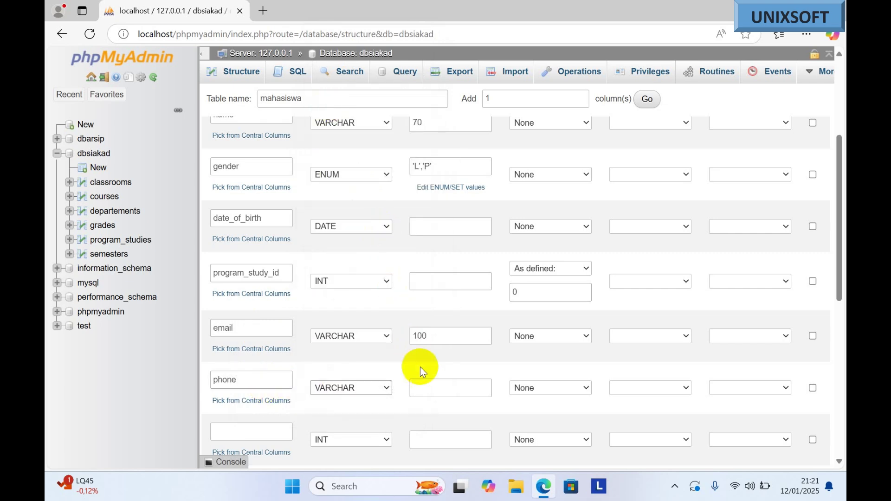
left_click(425, 388)
type("20")
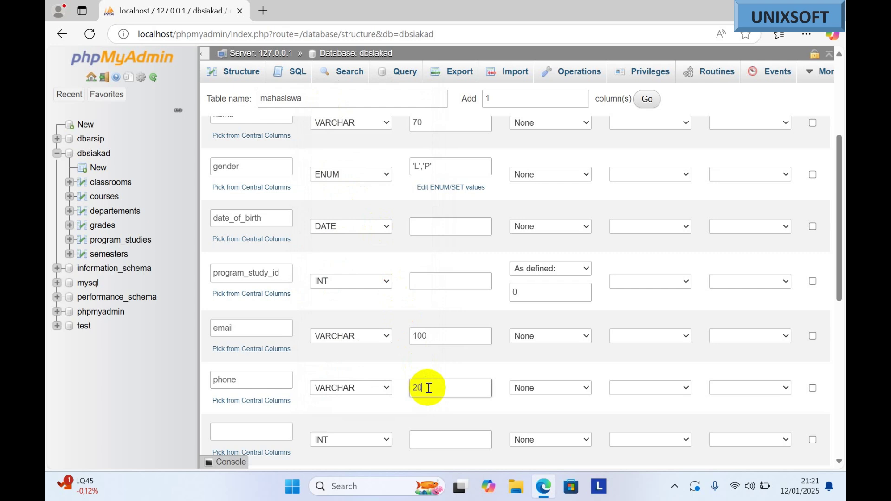
Define the ninth column as address with type TEXT.
left_click(261, 438)
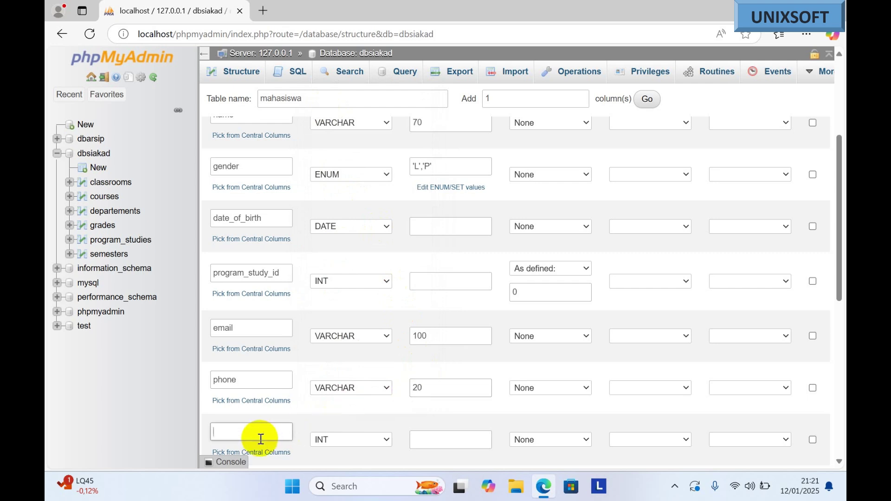
type("adress")
key("Left")
key("Left")
key("Left")
key("Left")
type("d")
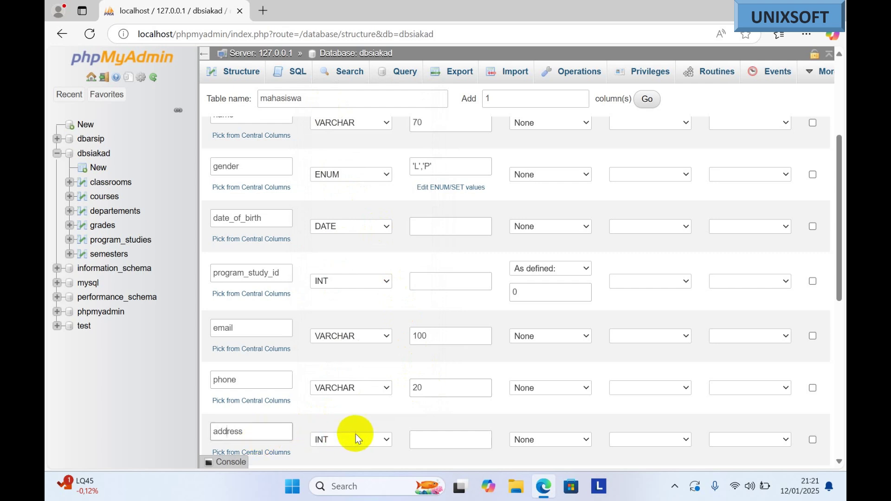
left_click(388, 444)
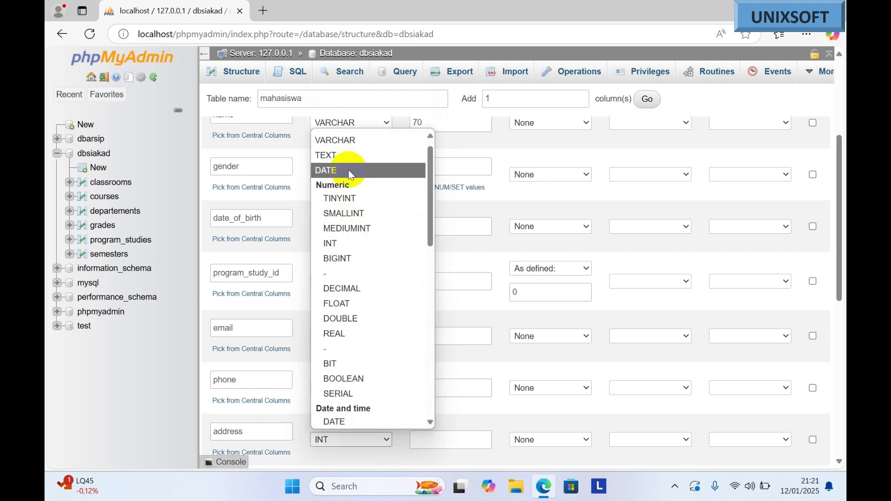
left_click(340, 155)
Define the tenth column as enrollment_year with type YEAR.
scroll(371, 357, "down", 1)
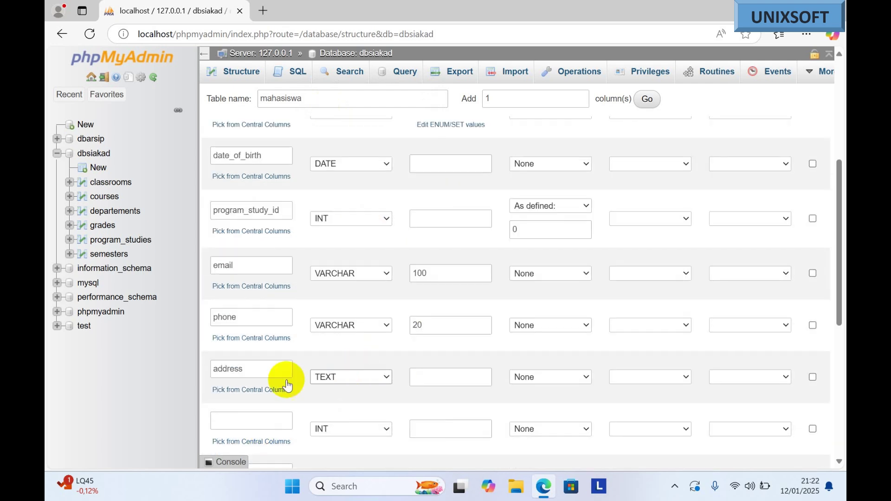
left_click(263, 421)
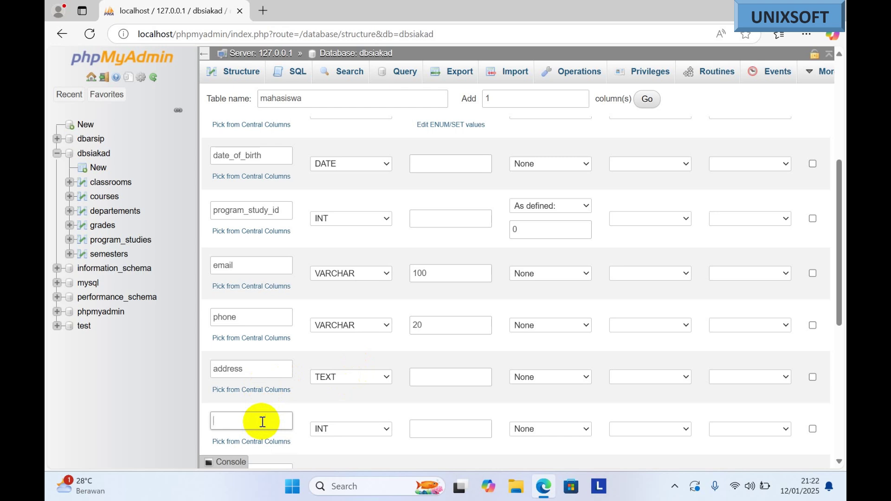
type("enroll")
type("ment")
type("_t")
type("year")
left_click(352, 434)
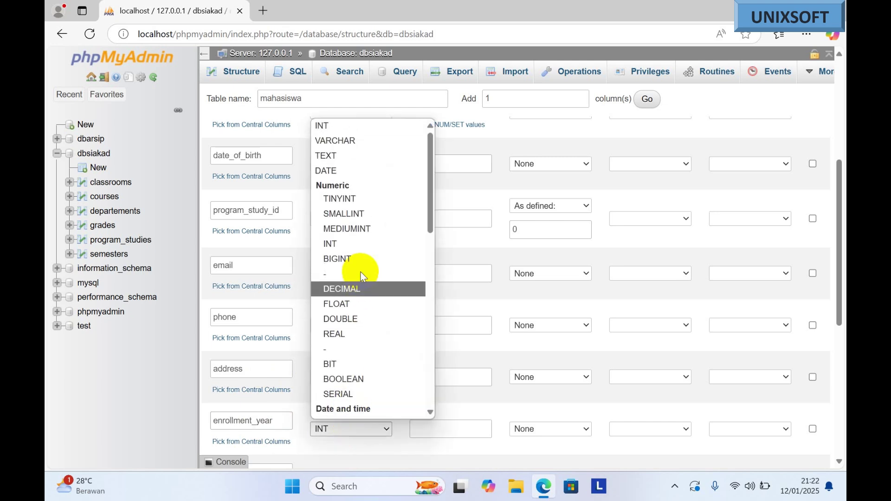
scroll(361, 275, "down", 3)
scroll(362, 276, "down", 3)
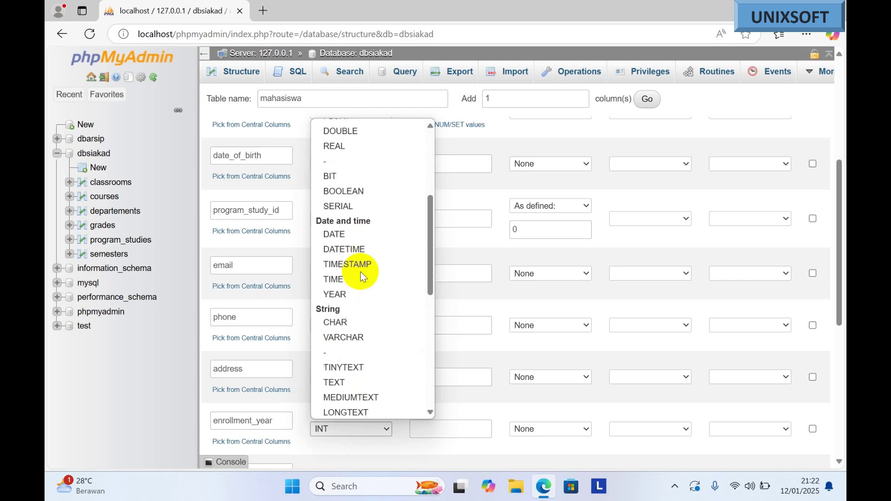
left_click(358, 294)
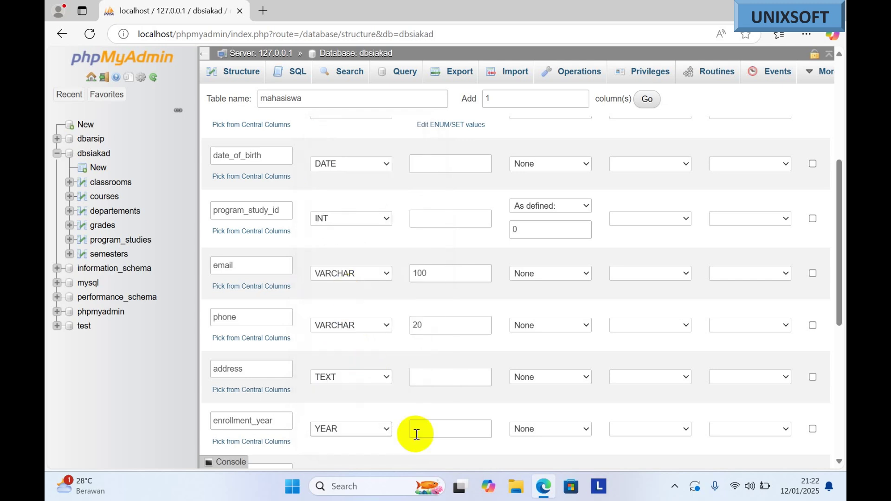
Define the eleventh column as created_at with type TIMESTAMP and default CURRENT_TIMESTAMP.
scroll(349, 455, "down", 3)
left_click(235, 351)
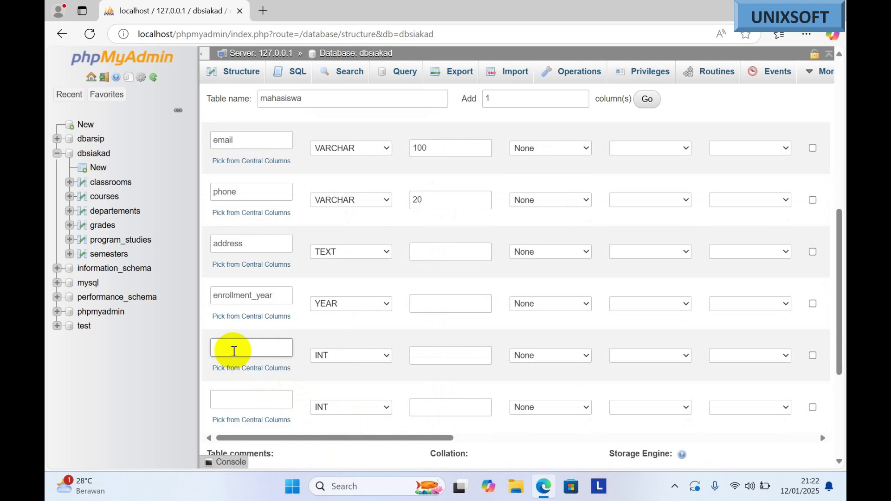
type("created_at")
left_click(387, 356)
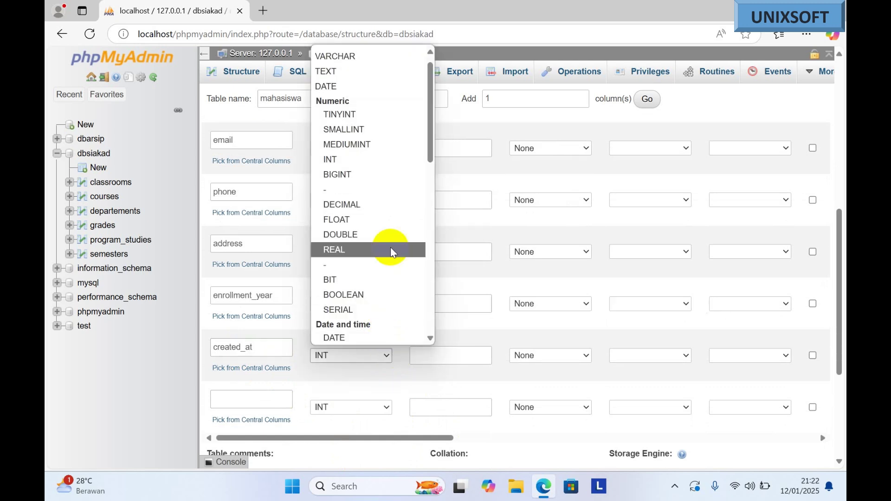
scroll(390, 247, "down", 3)
left_click(377, 243)
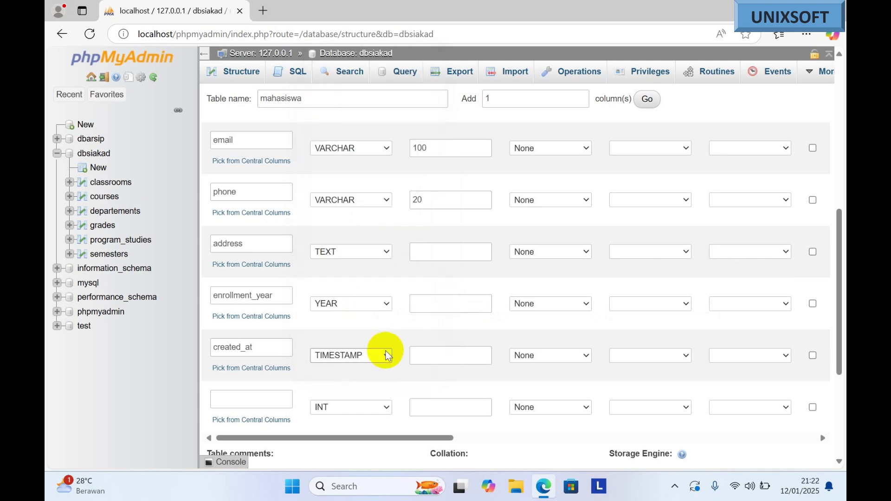
left_click(526, 364)
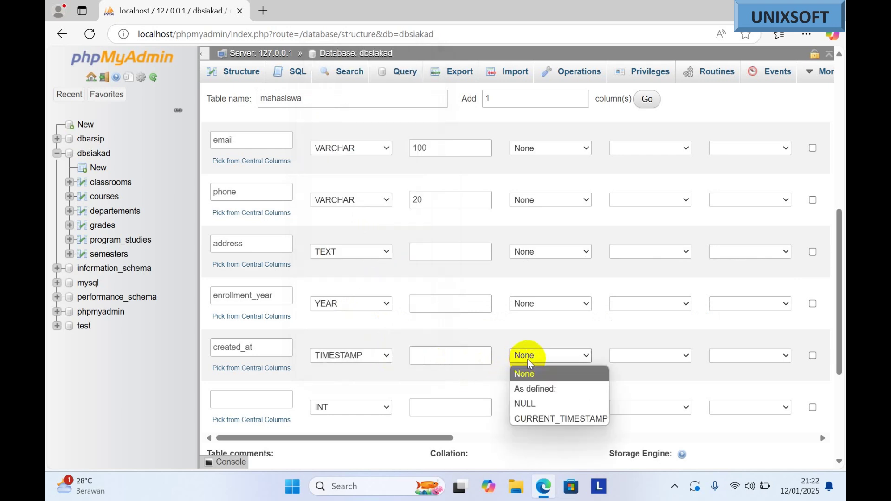
left_click(534, 420)
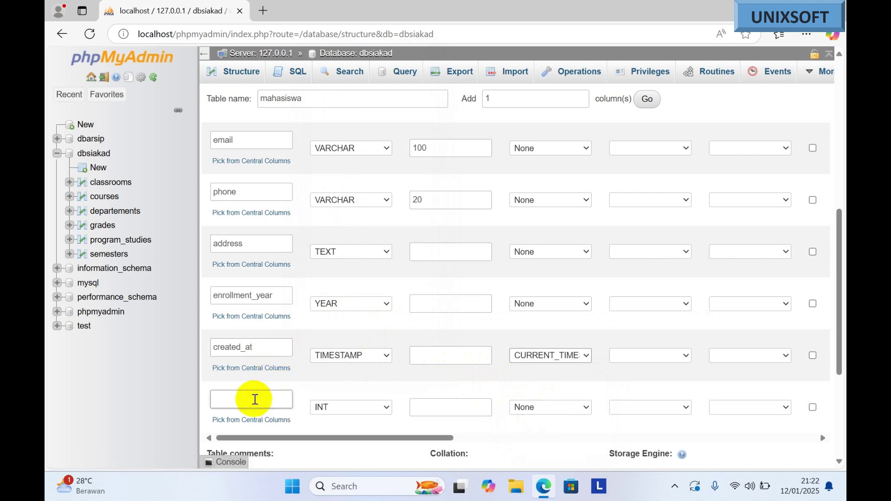
Define the twelfth column as updated_at with type TIMESTAMP and default CURRENT_TIMESTAMP.
left_click(254, 399)
type("updated_at")
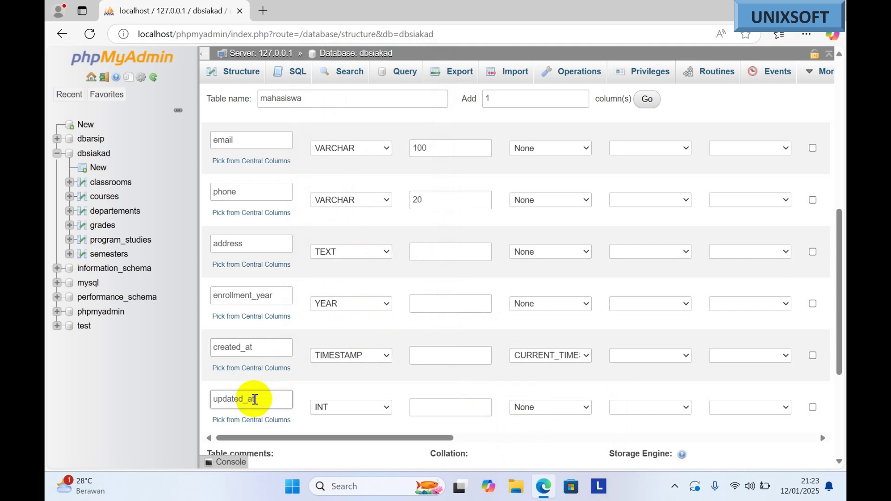
left_click(368, 415)
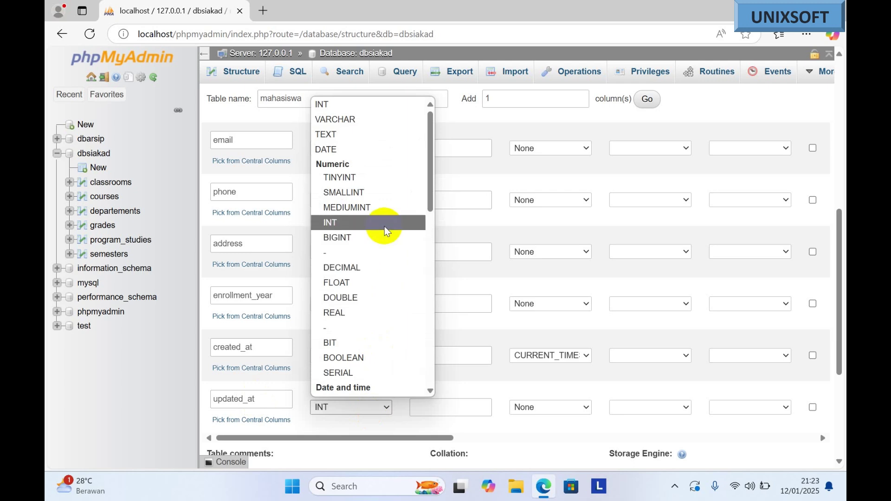
scroll(385, 229, "down", 4)
left_click(376, 243)
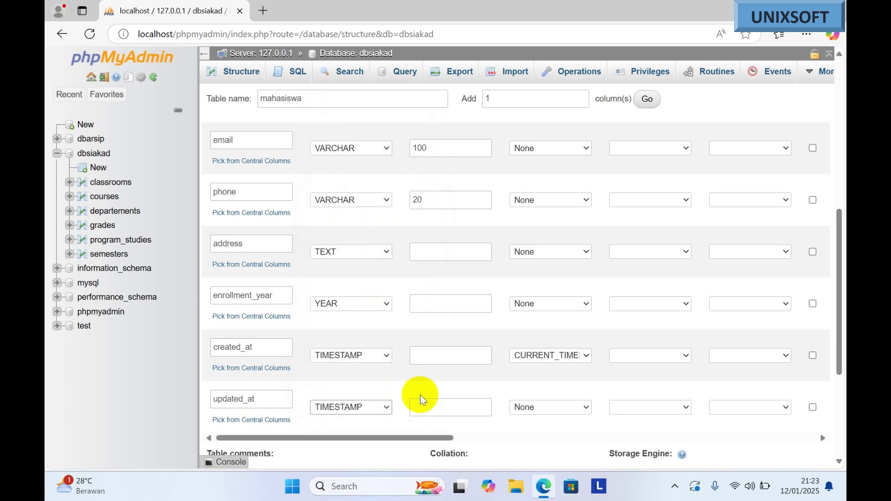
left_click(550, 414)
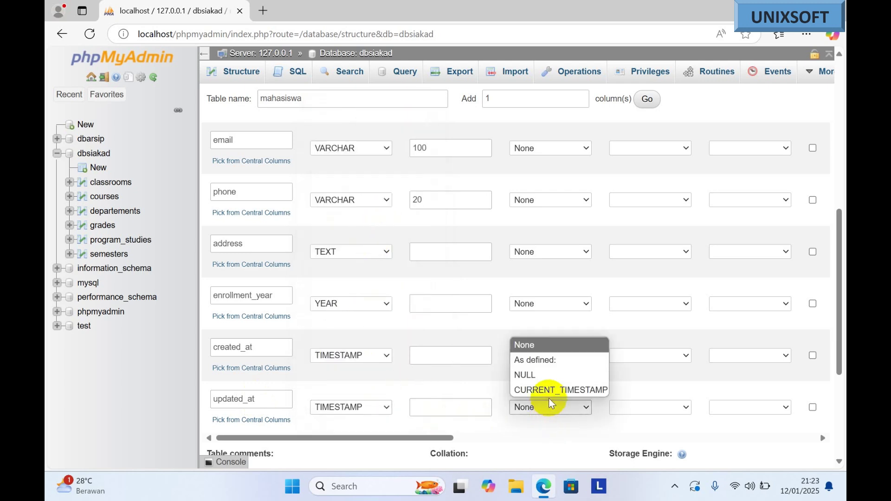
left_click(541, 390)
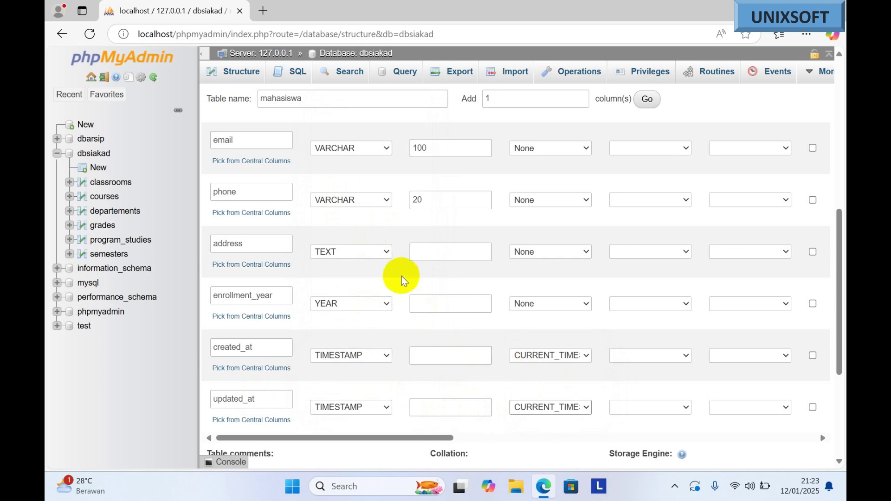
scroll(413, 317, "down", 3)
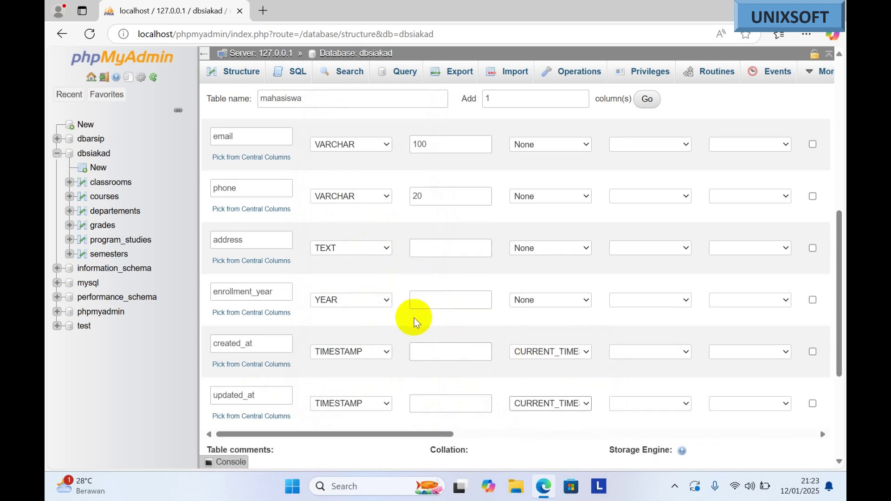
scroll(398, 319, "up", 5)
scroll(397, 319, "up", 5)
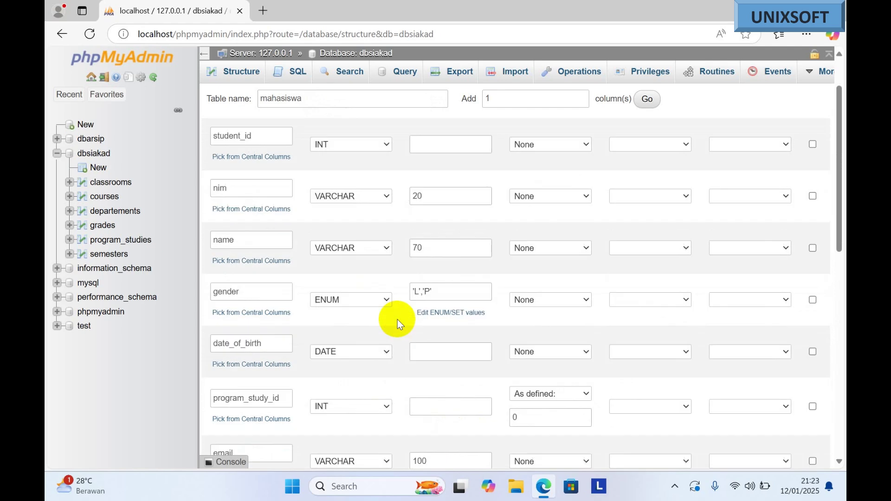
scroll(397, 319, "down", 5)
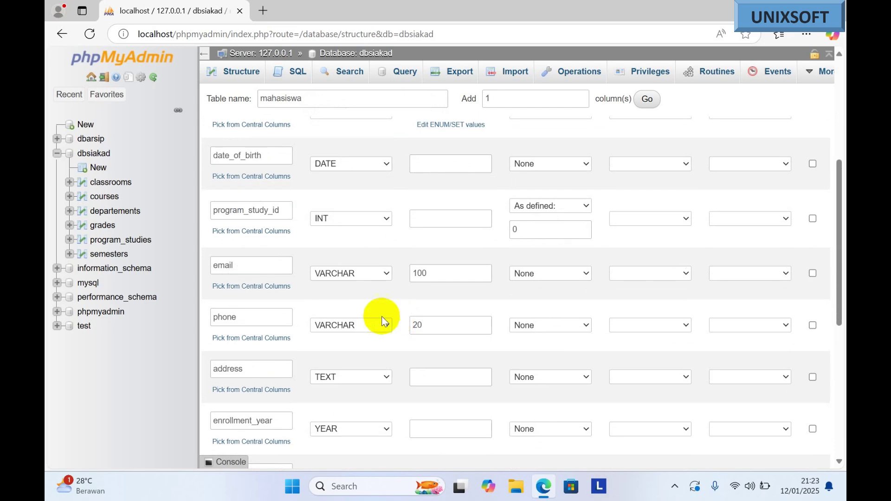
Save the mahasiswa table definition and review the columns of the created table.
scroll(372, 310, "down", 4)
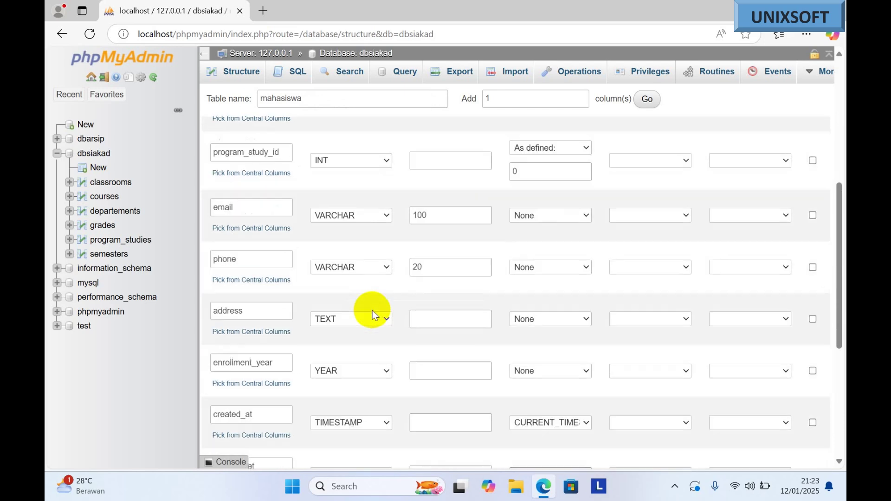
scroll(482, 343, "down", 3)
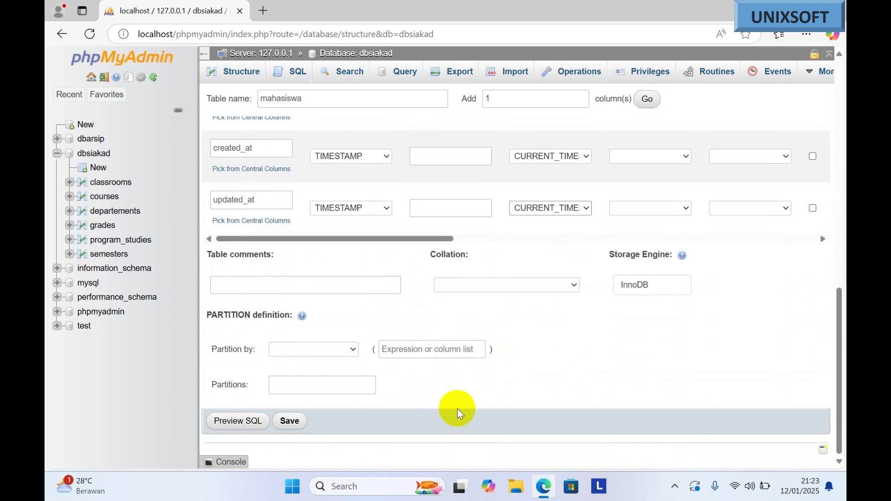
left_click(288, 421)
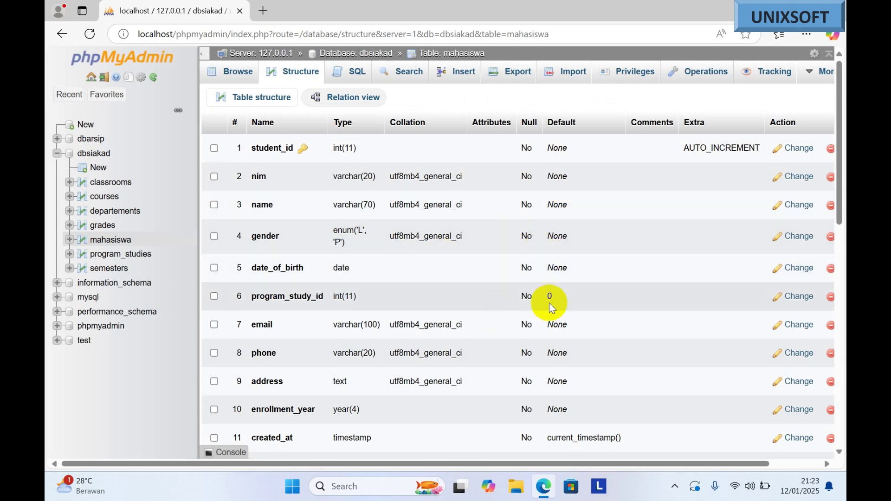
scroll(414, 269, "down", 3)
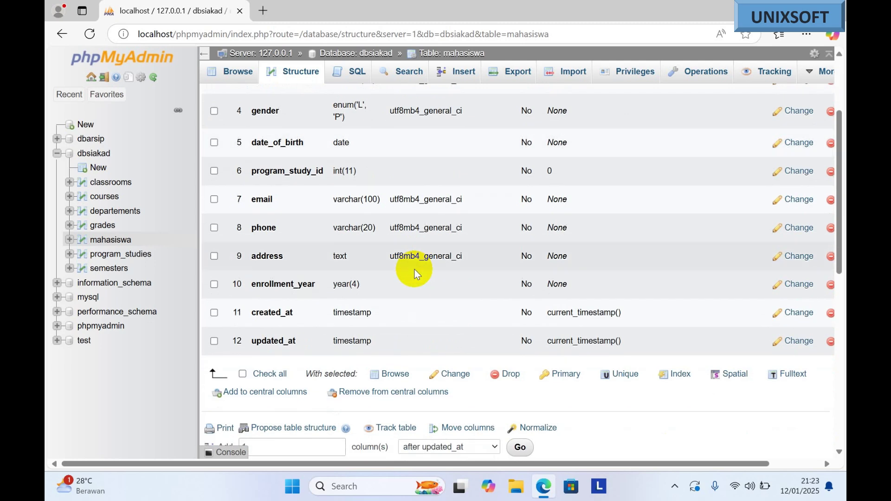
scroll(414, 269, "up", 3)
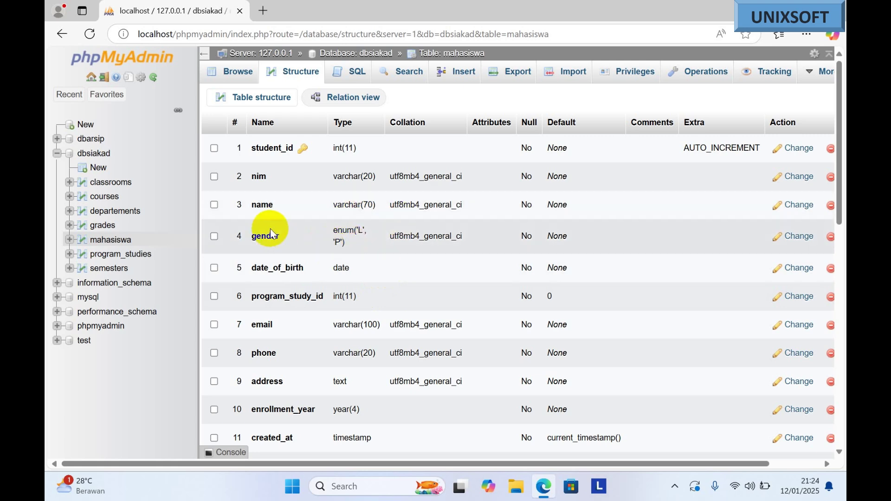
Start a new table named lecturers with 9 columns in the dbsiakad database.
left_click(102, 158)
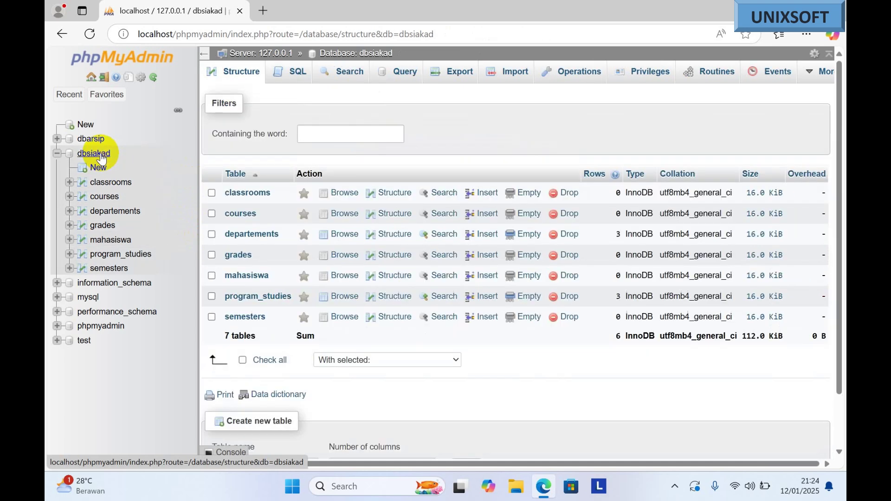
scroll(288, 371, "down", 2)
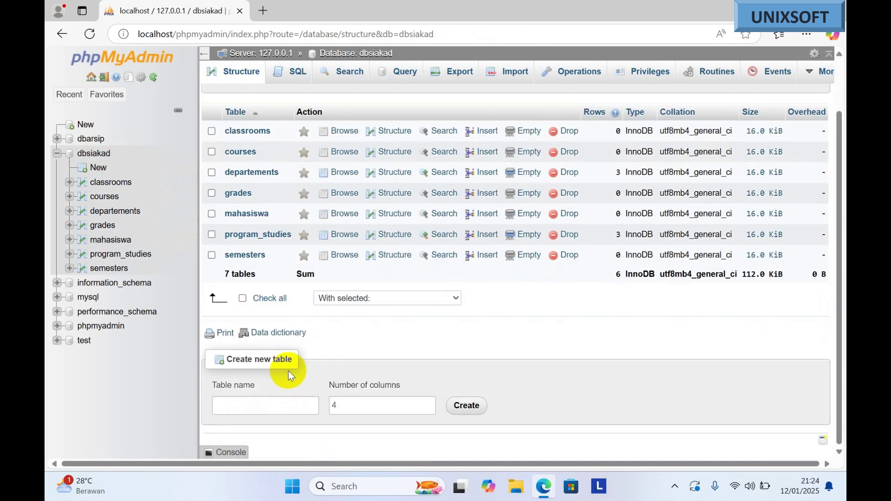
left_click(258, 402)
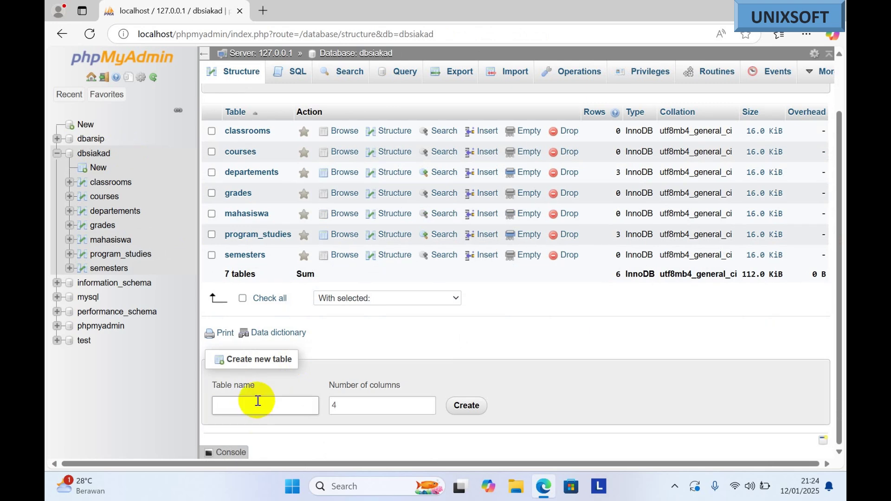
left_click(246, 409)
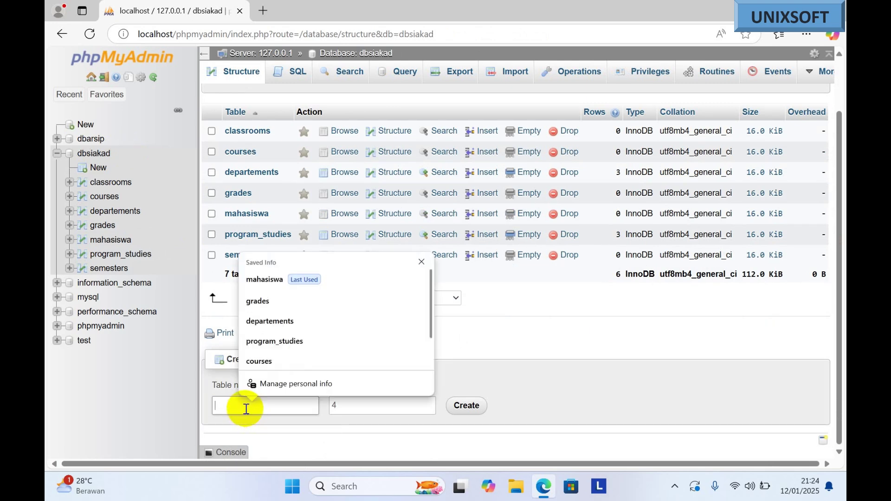
type("lectu")
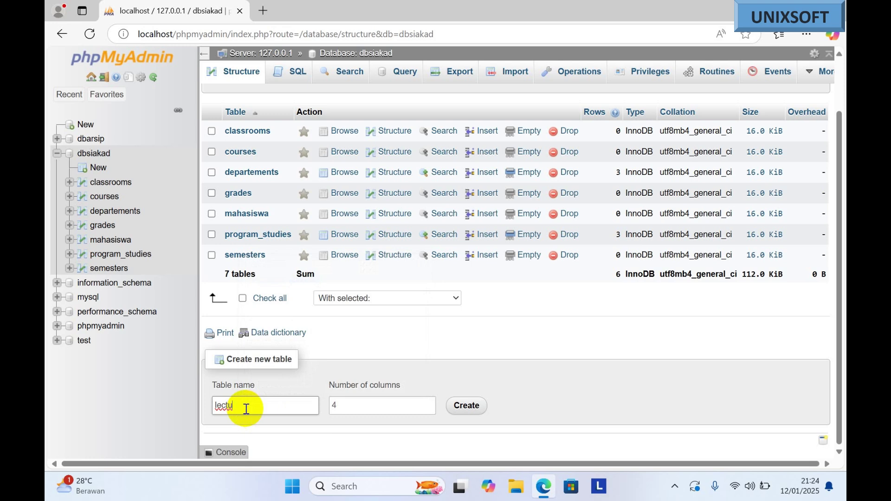
key("BackSpace")
type("turers")
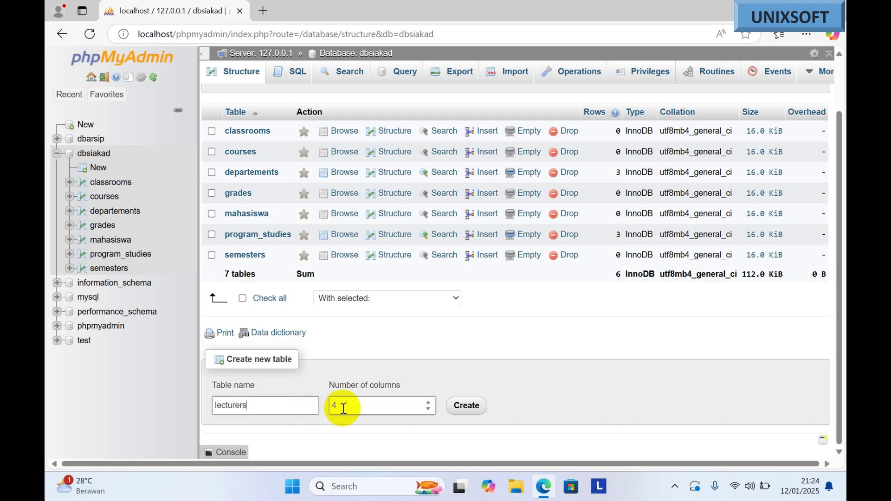
left_click(428, 402)
left_click(430, 402)
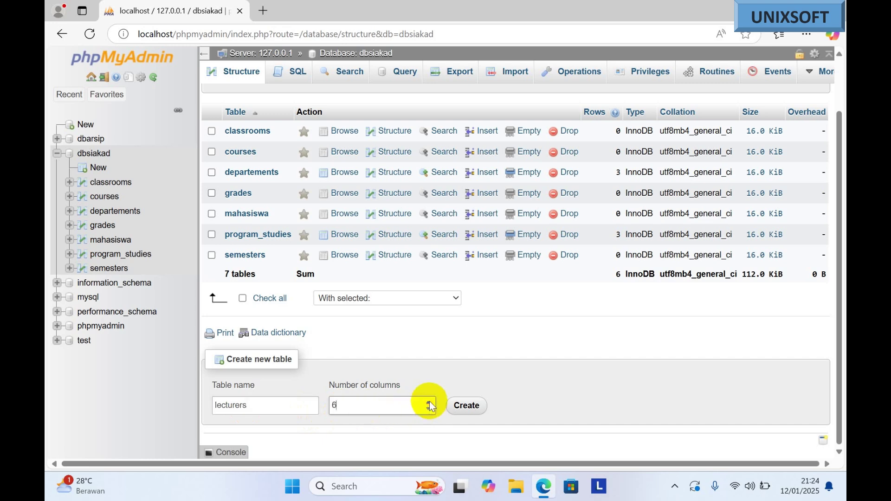
left_click(430, 401)
left_click(430, 402)
left_click(429, 402)
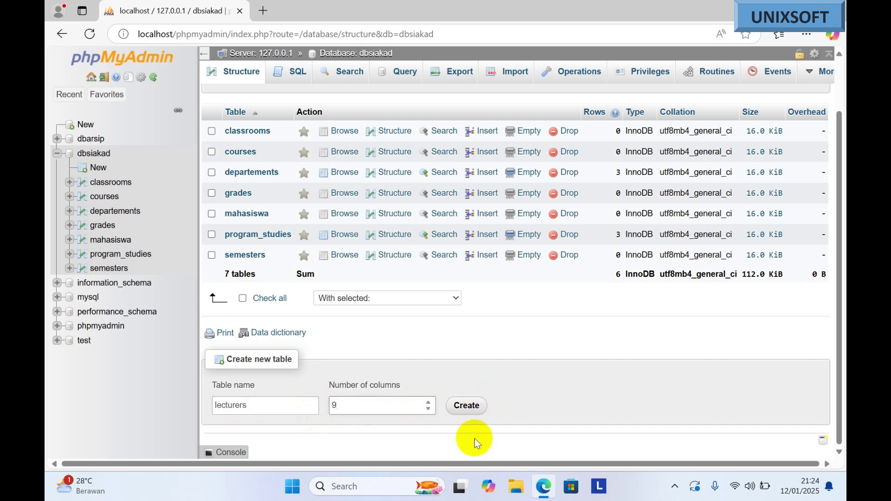
left_click(467, 406)
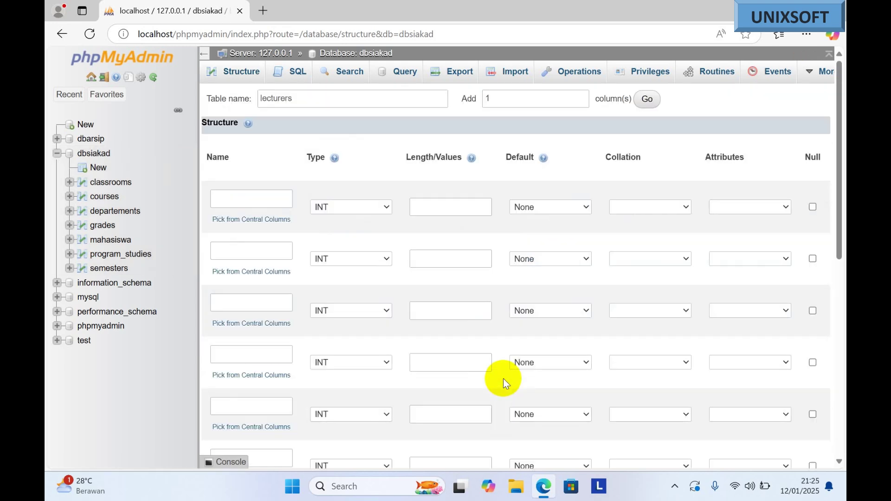
Define the first column as lecturer_id with type INT, auto-increment and a PRIMARY index.
left_click(248, 198)
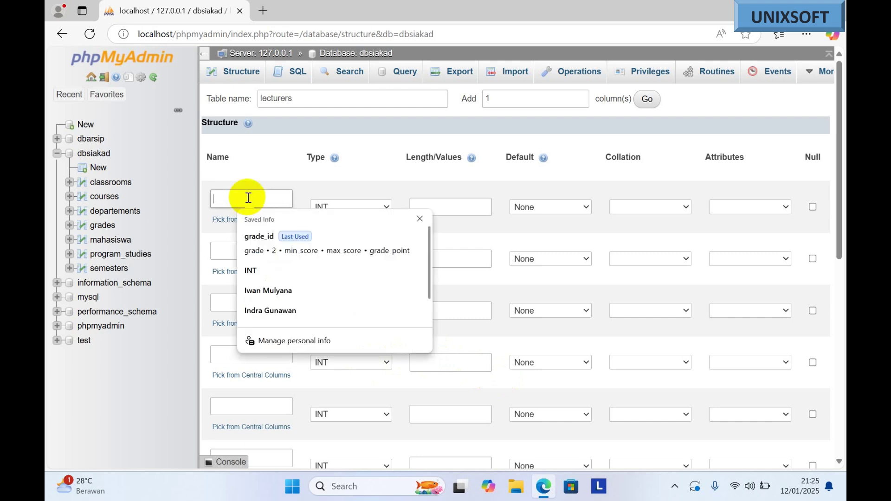
type("l")
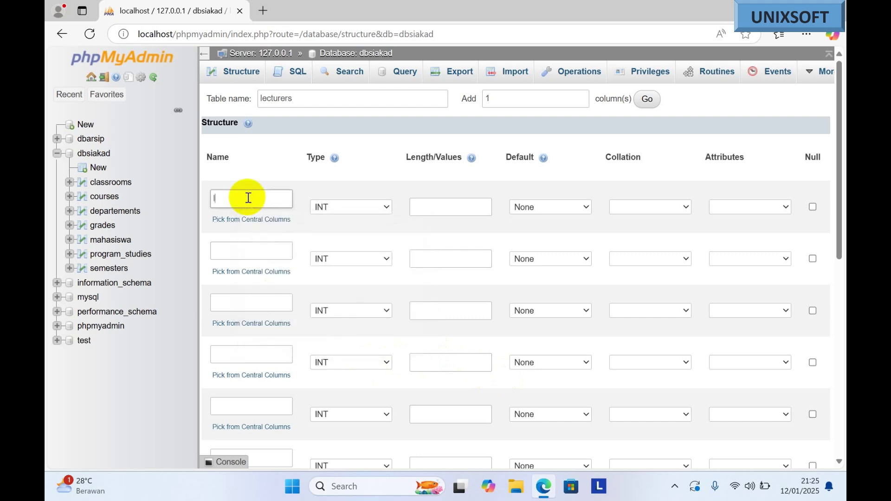
type("ecturer_id")
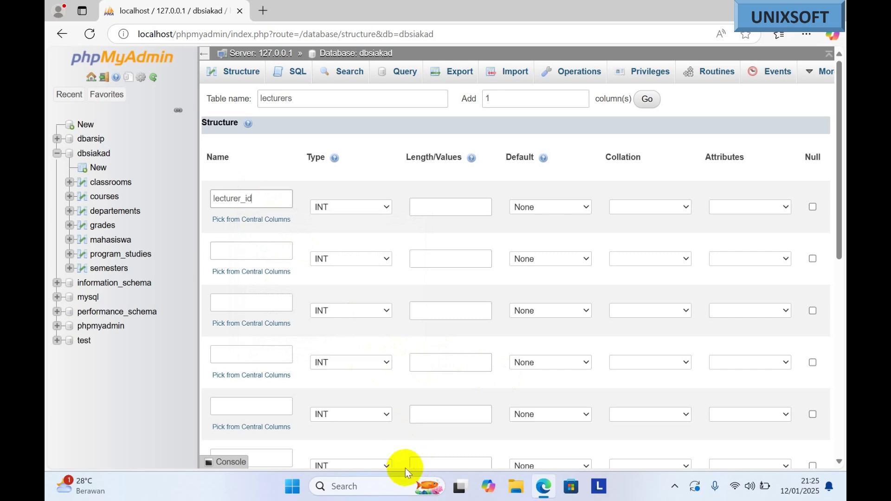
left_click_drag(839, 252, 838, 358)
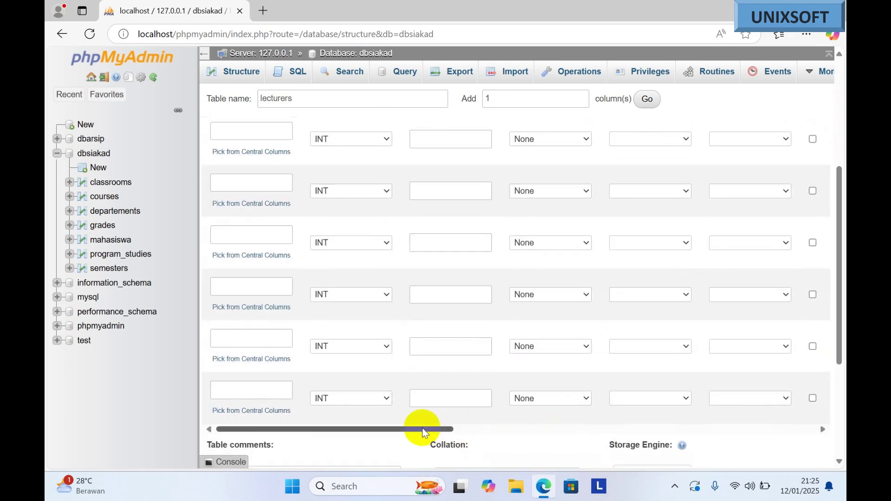
left_click_drag(423, 427, 571, 318)
scroll(569, 308, "up", 5)
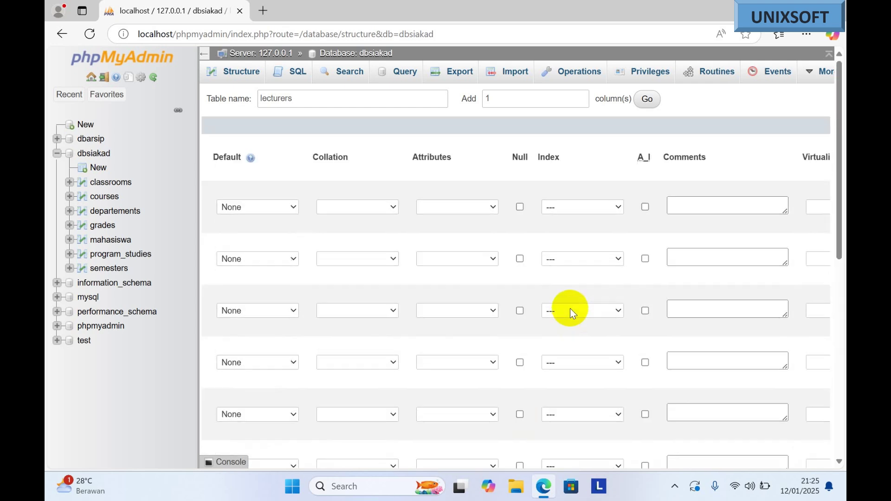
left_click(645, 208)
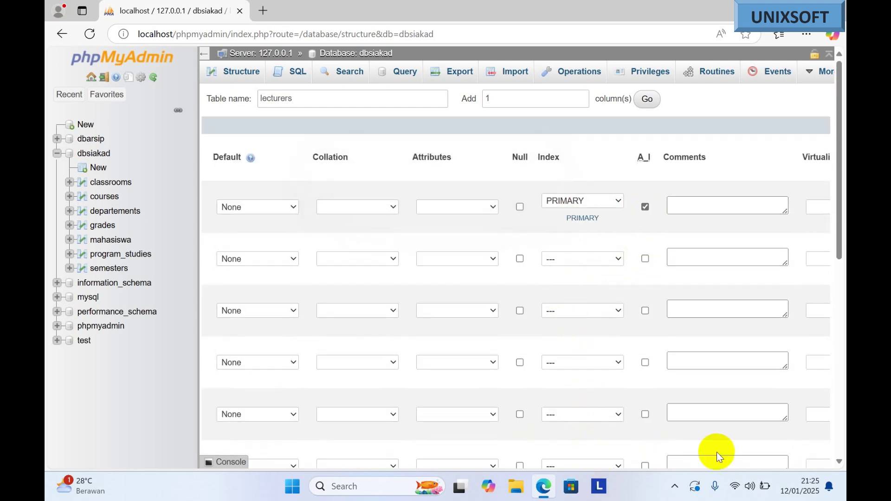
Define the second column as nidn with type VARCHAR and length 20.
left_click_drag(837, 248, 827, 371)
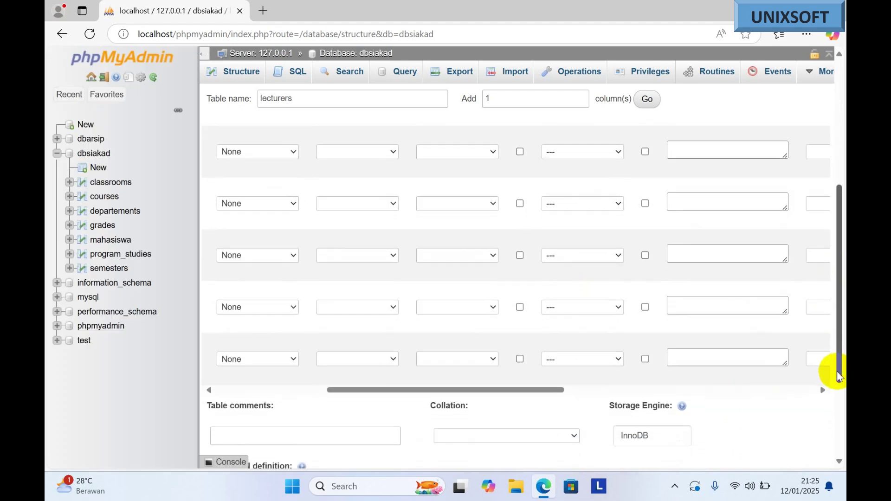
left_click_drag(485, 391, 334, 391)
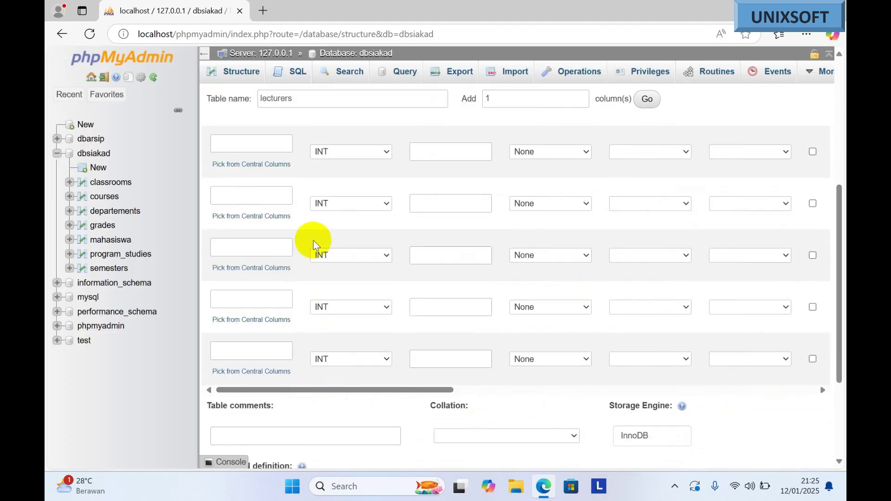
scroll(313, 242, "up", 5)
left_click(254, 240)
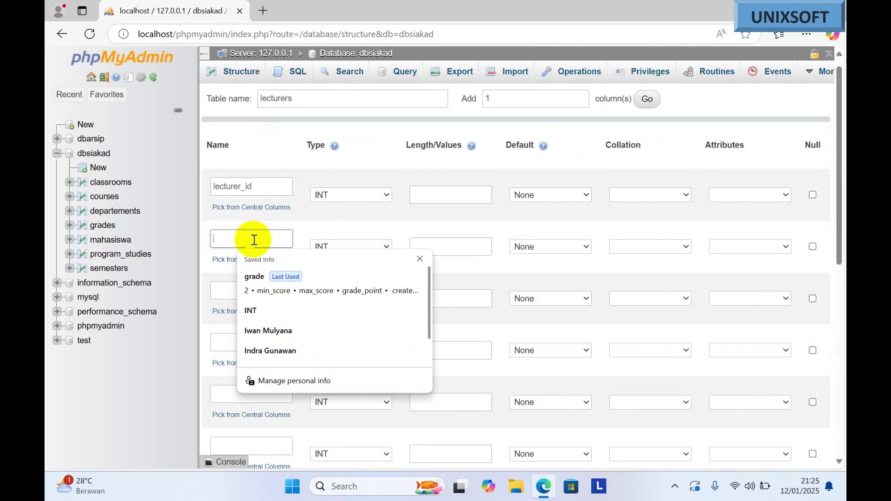
type("nidn")
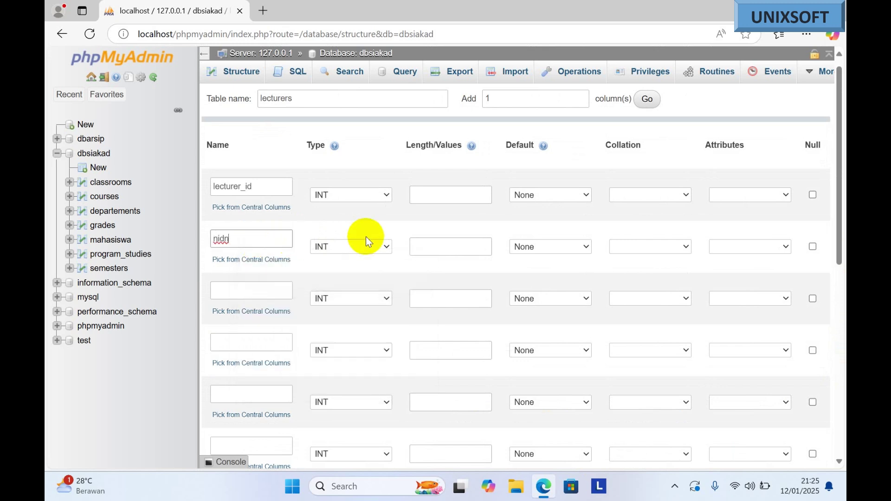
left_click(355, 248)
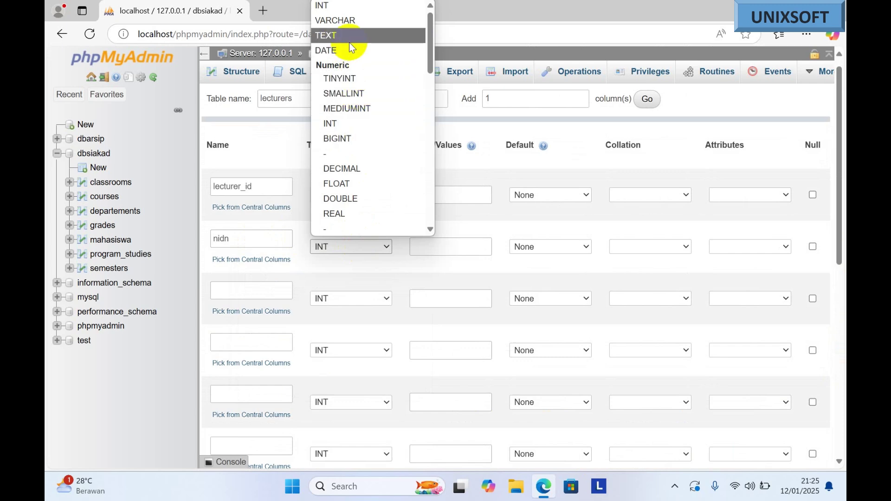
left_click(349, 29)
left_click(417, 248)
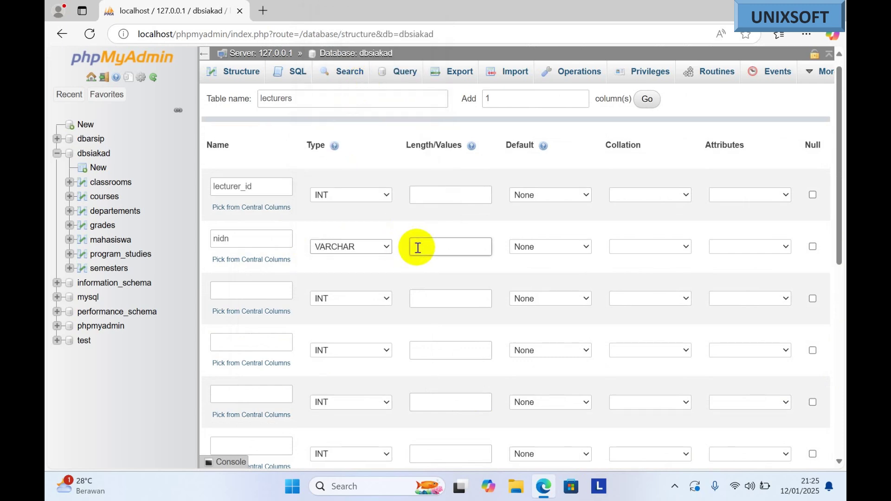
type("200")
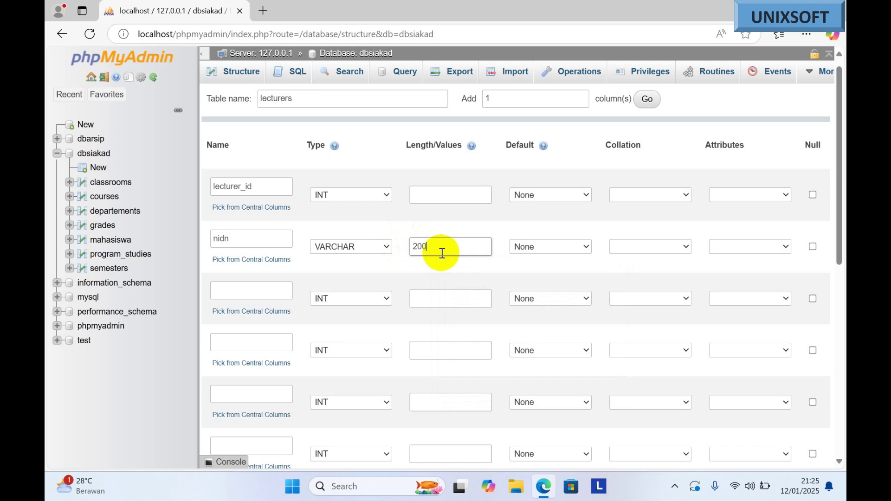
key("BackSpace")
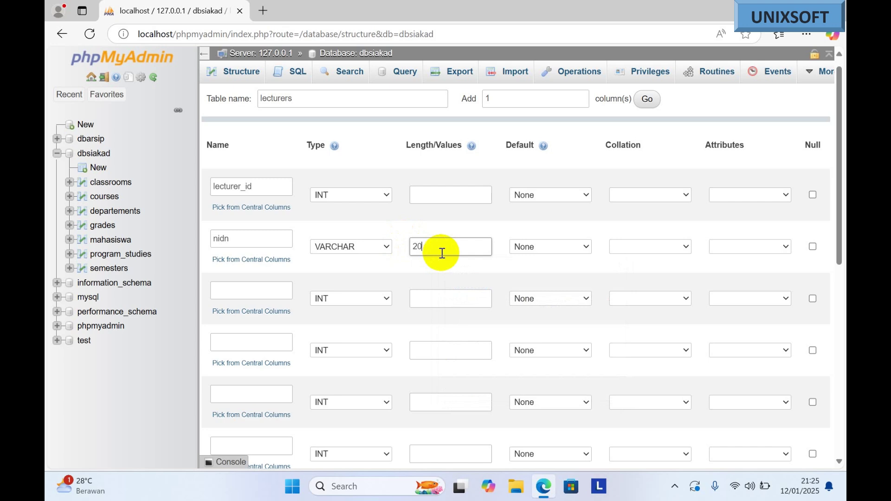
Define the third column as name with type VARCHAR and length 100.
left_click(269, 295)
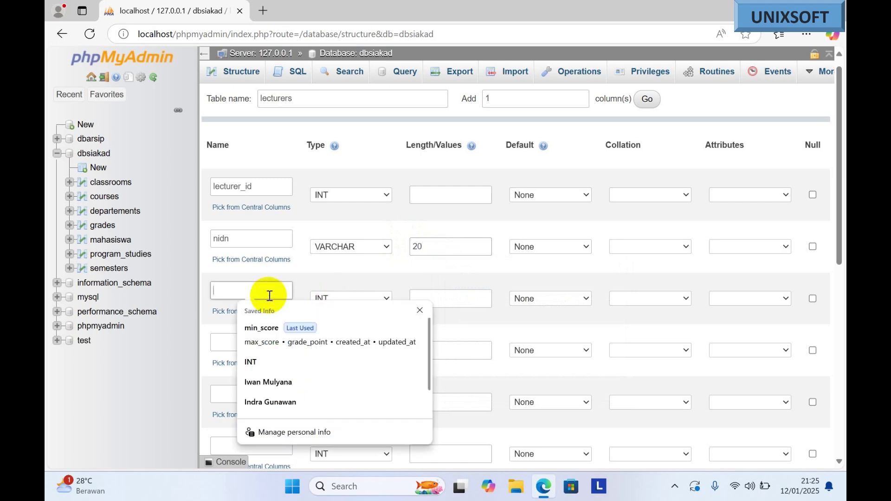
type("n")
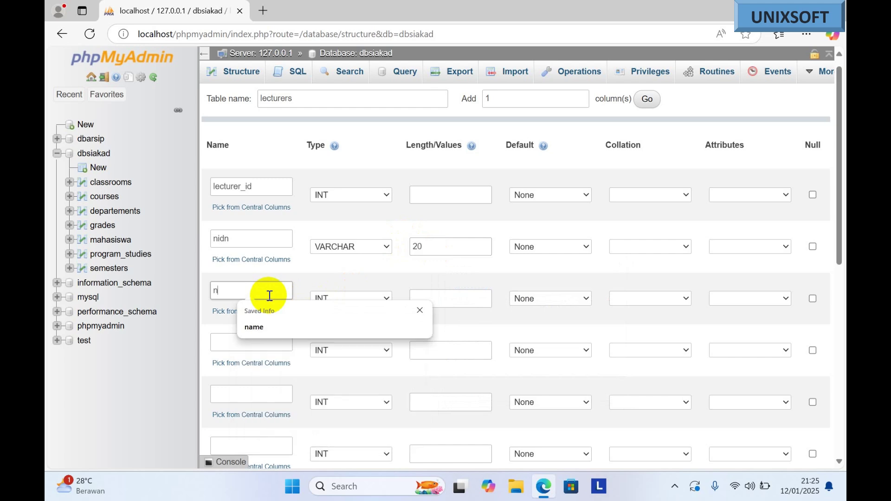
type("ame")
left_click(352, 297)
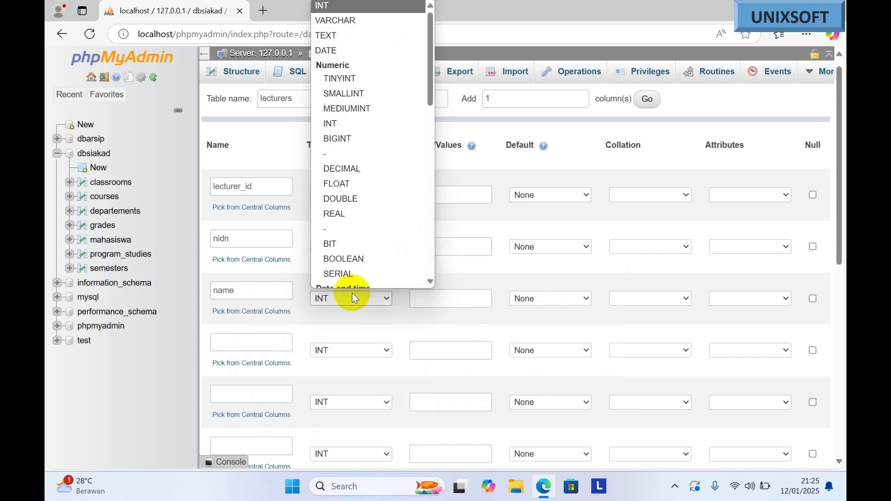
left_click(341, 21)
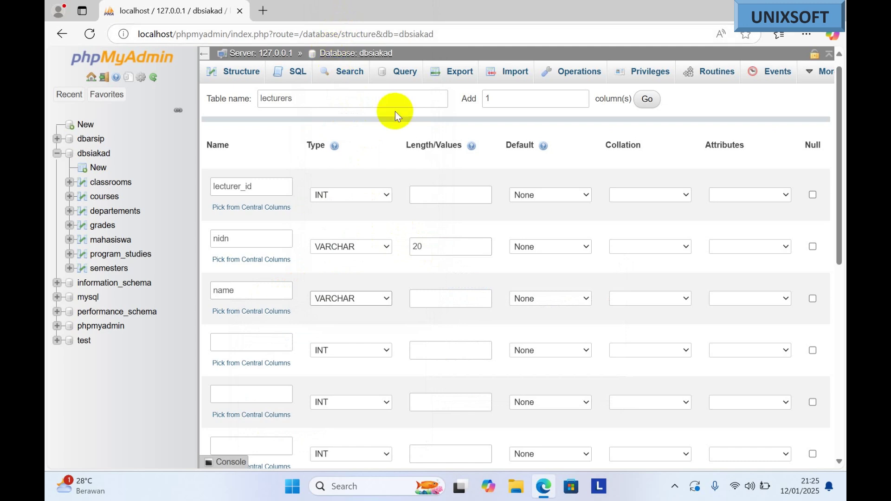
left_click(422, 299)
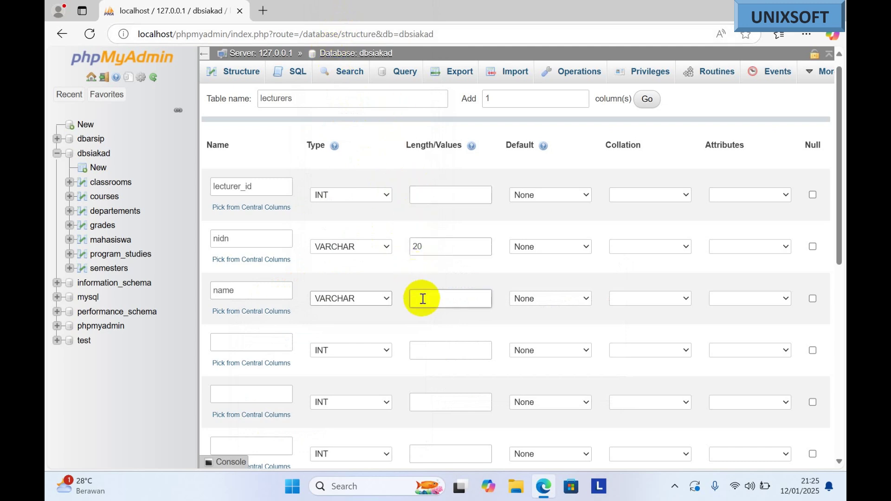
type("1")
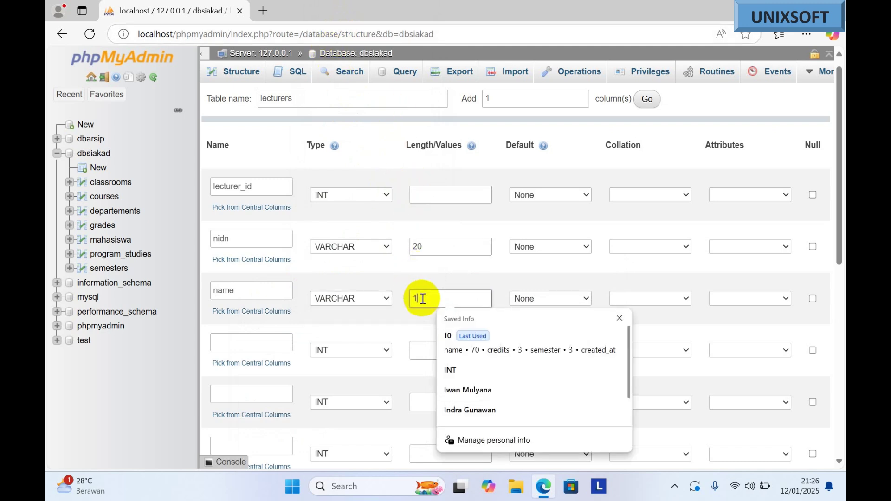
type("00")
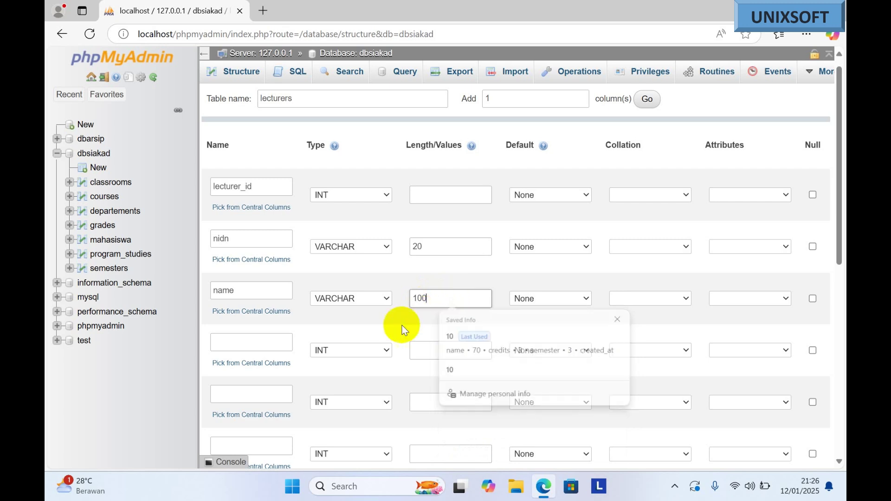
Define the fourth column as gender with type ENUM and the values 'L','P'.
left_click(260, 346)
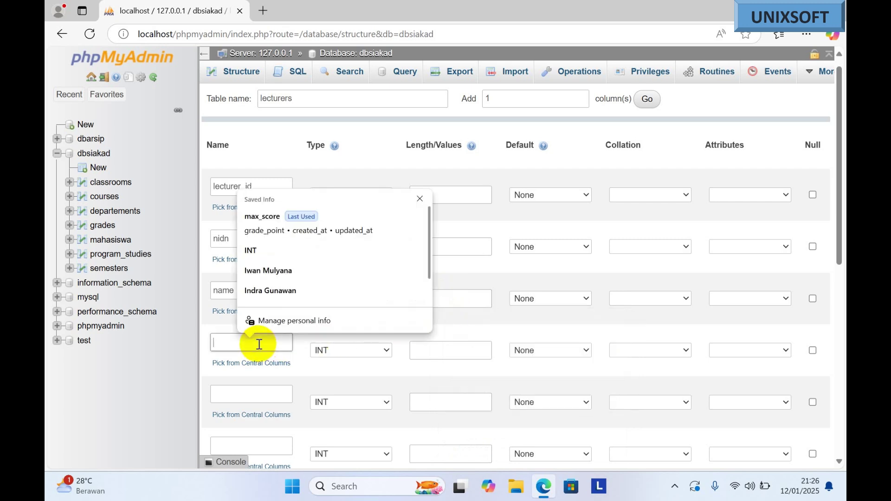
type("gender")
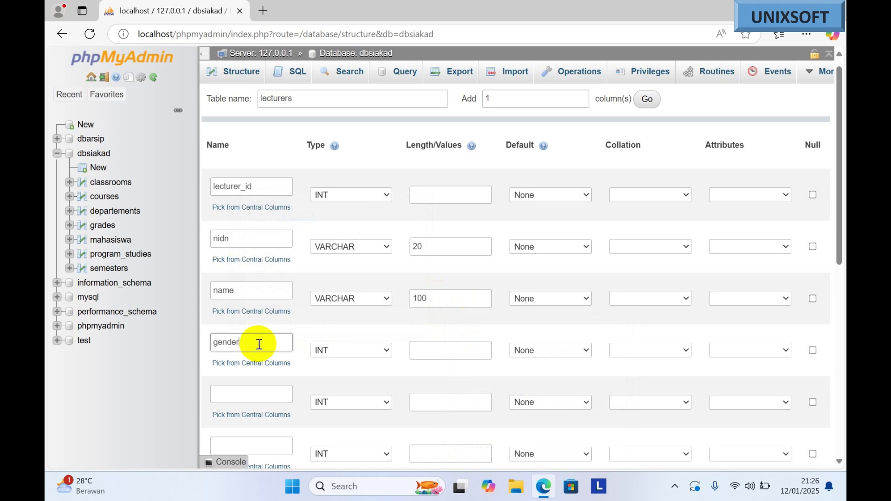
left_click(352, 350)
scroll(362, 294, "down", 1)
scroll(367, 218, "down", 3)
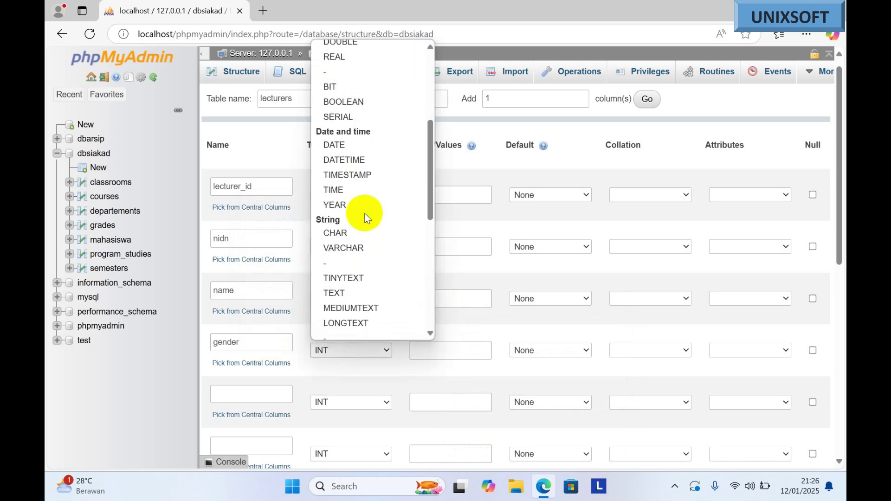
scroll(367, 218, "down", 3)
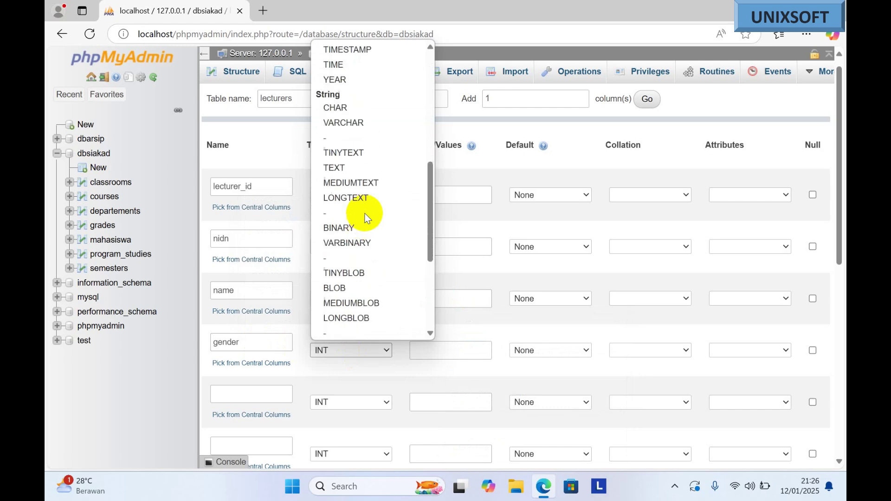
scroll(367, 218, "down", 1)
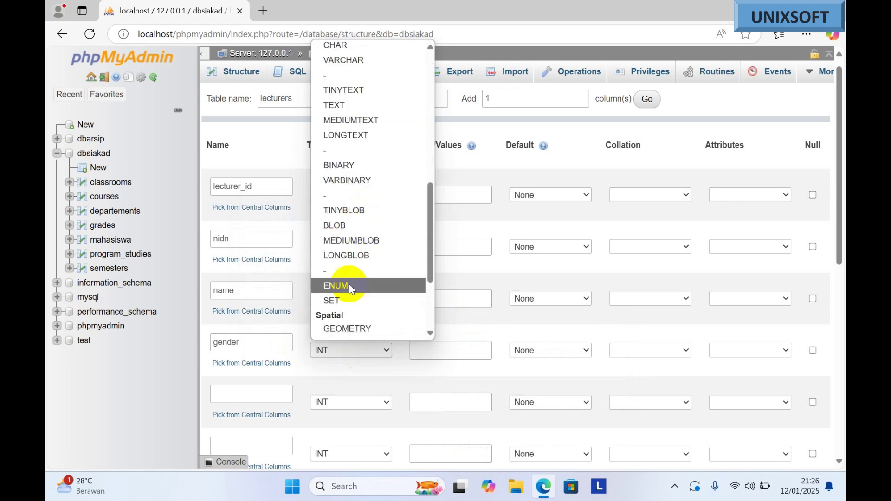
left_click(394, 284)
left_click(430, 344)
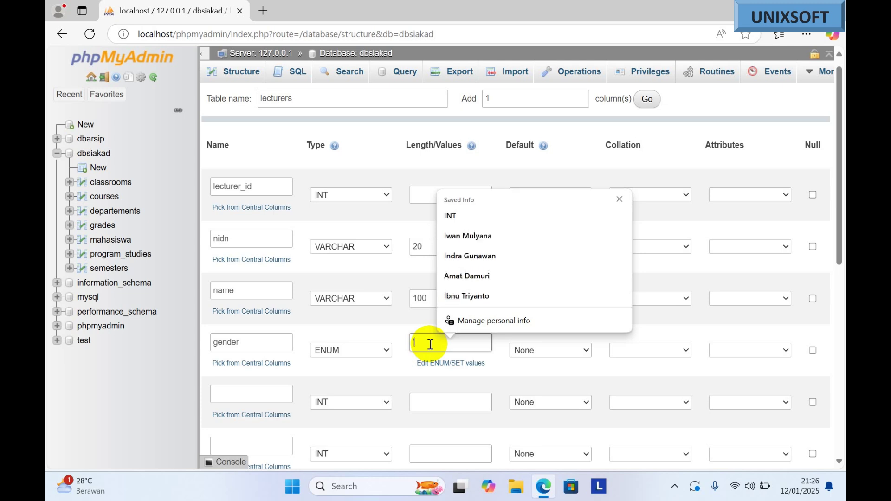
type("'L")
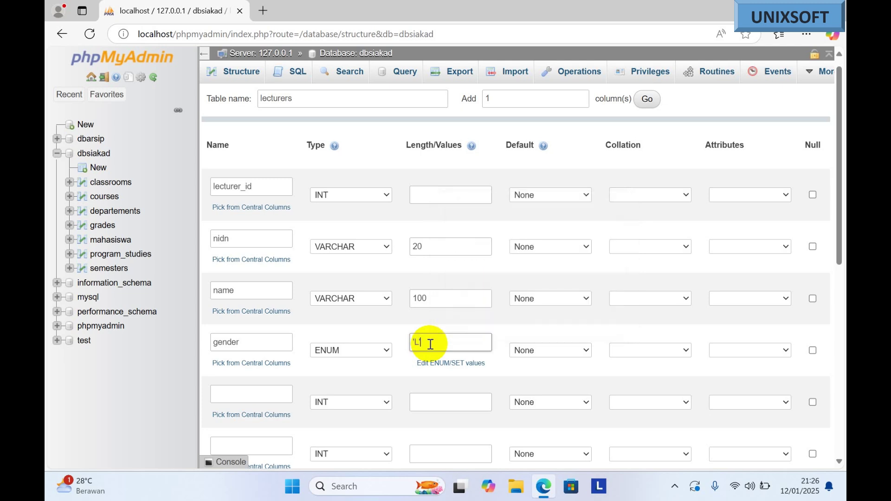
type("','P'")
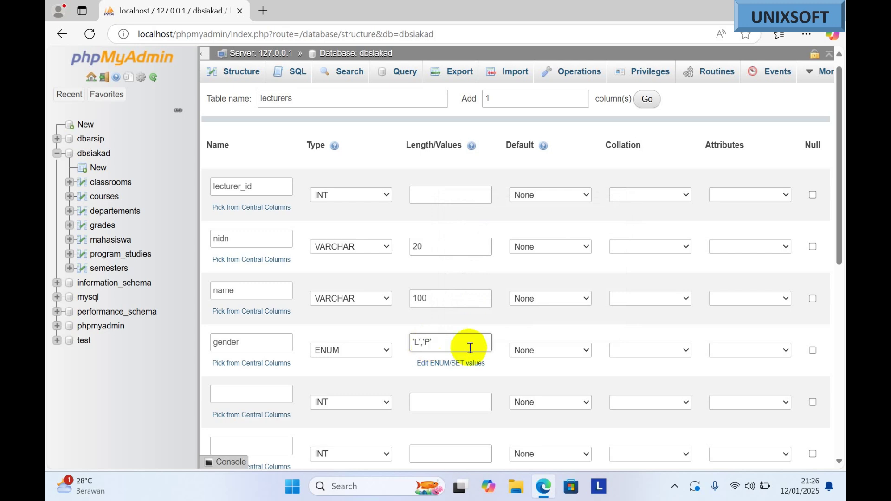
Define the fifth column as email with type VARCHAR and length 70.
scroll(408, 362, "down", 1)
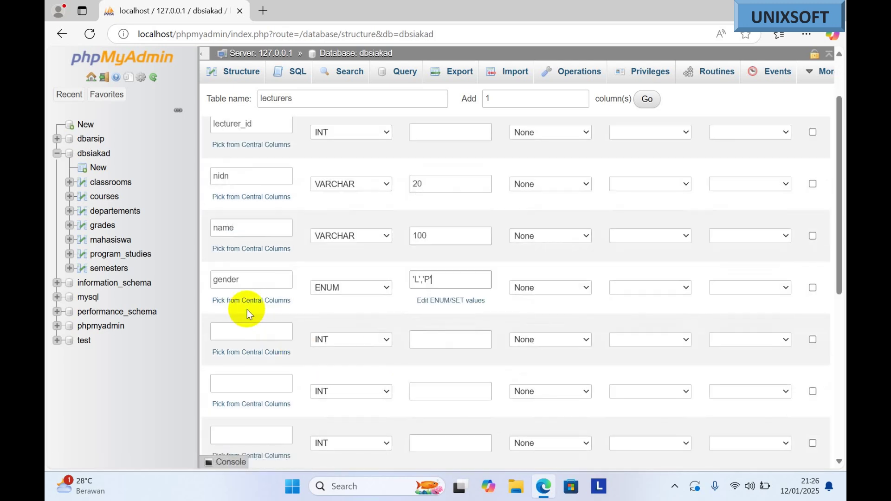
left_click(237, 331)
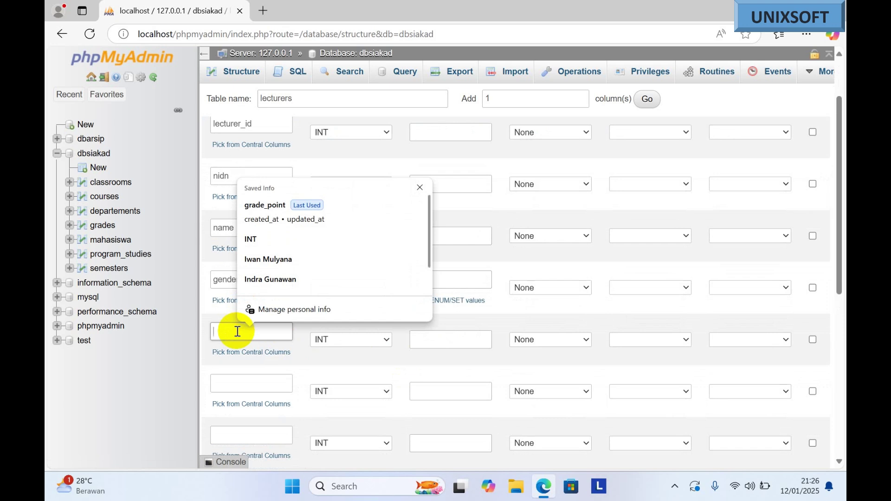
type("email")
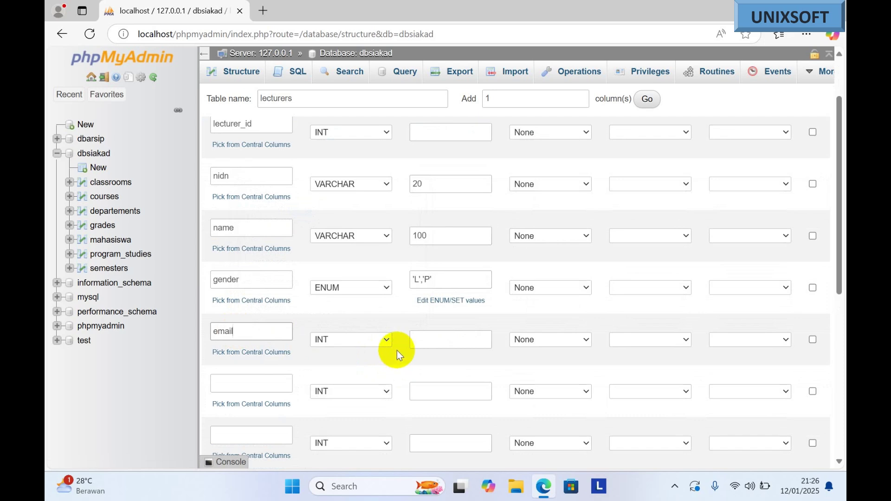
left_click(388, 340)
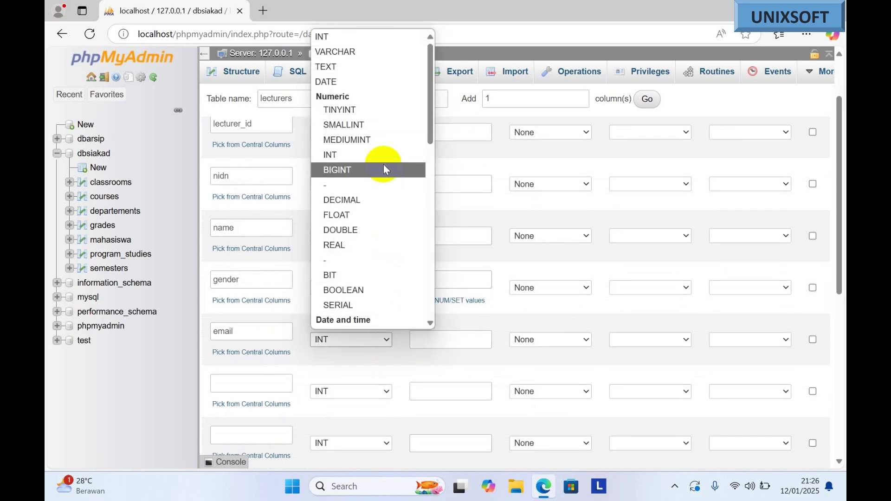
left_click(409, 52)
left_click(453, 340)
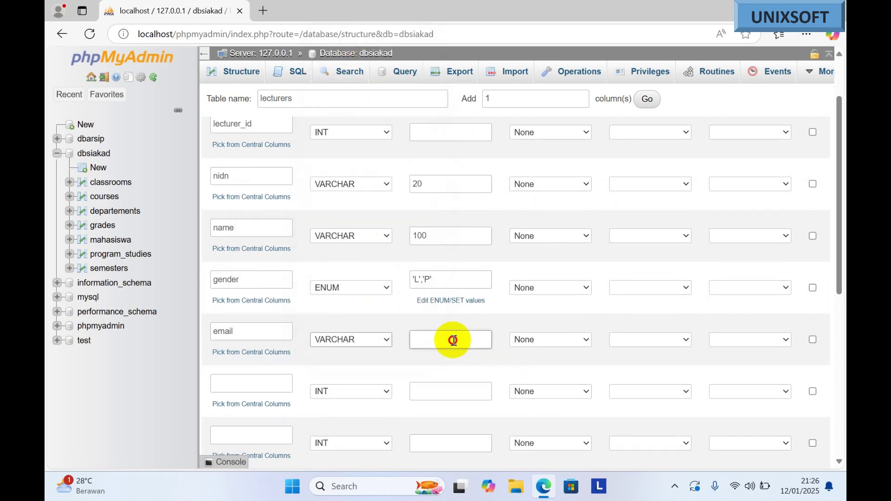
type("70")
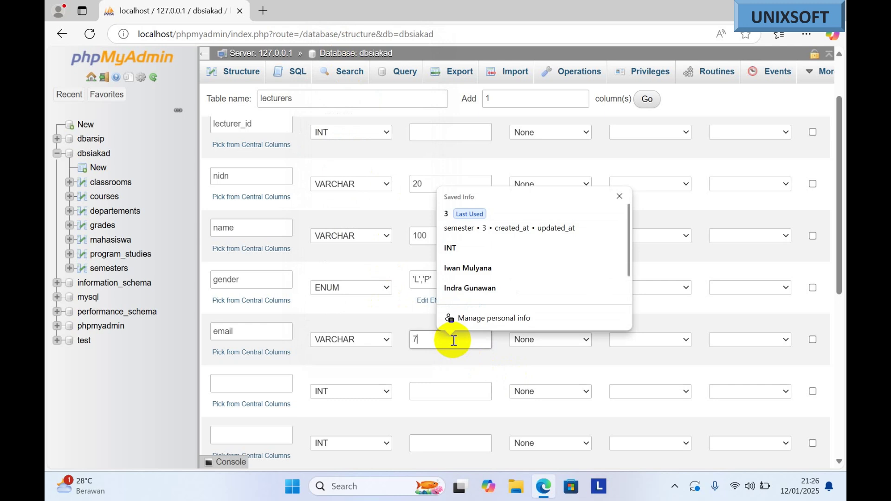
Define the sixth column as phone with type VARCHAR and length 20.
left_click(259, 382)
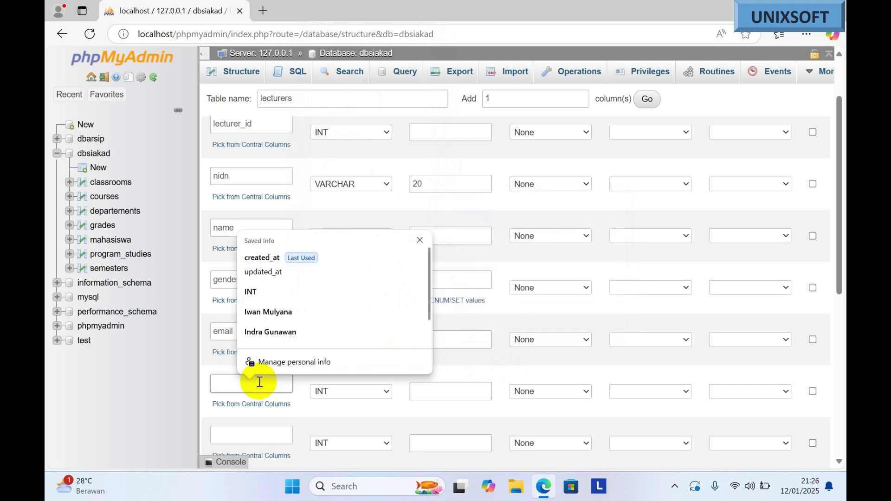
type("phone")
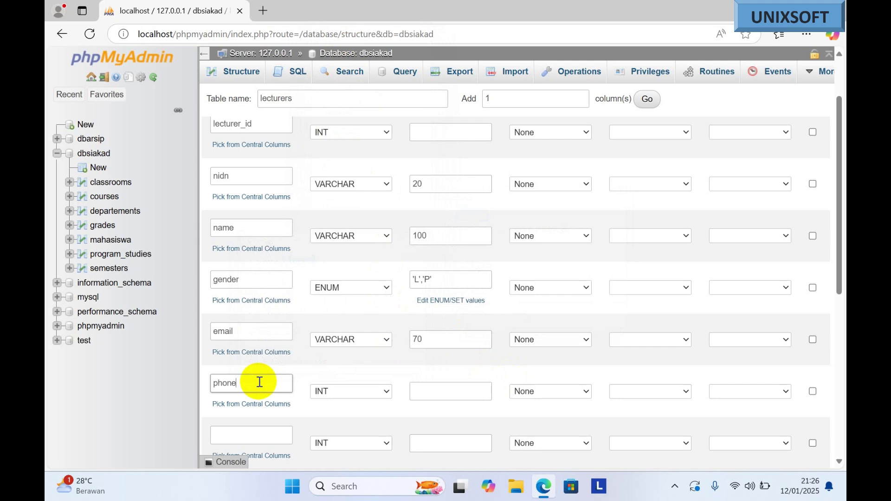
left_click(337, 397)
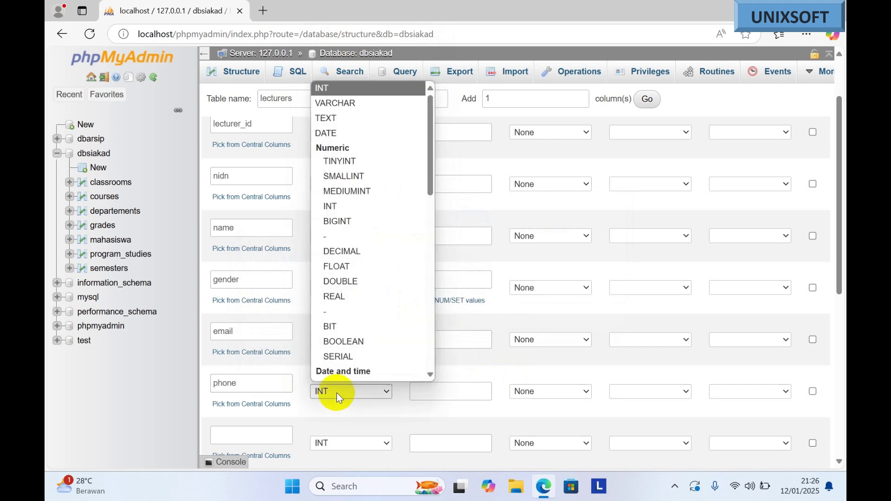
left_click(352, 102)
left_click(433, 394)
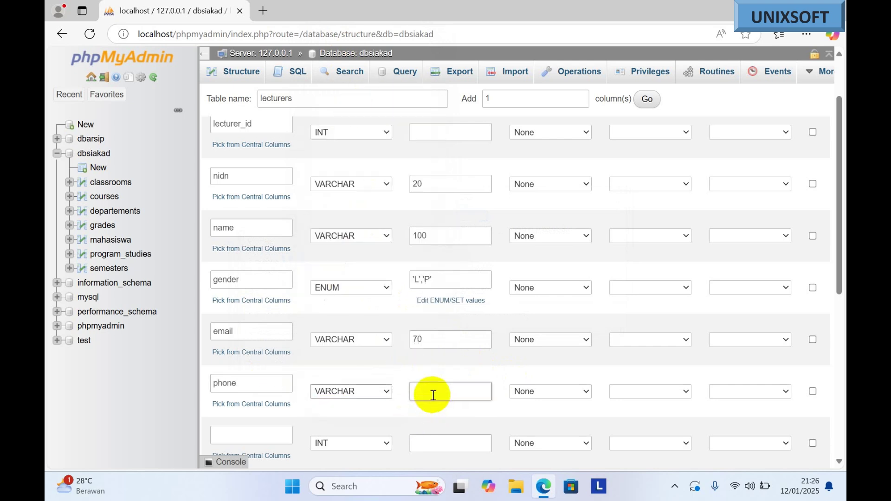
left_click(433, 395)
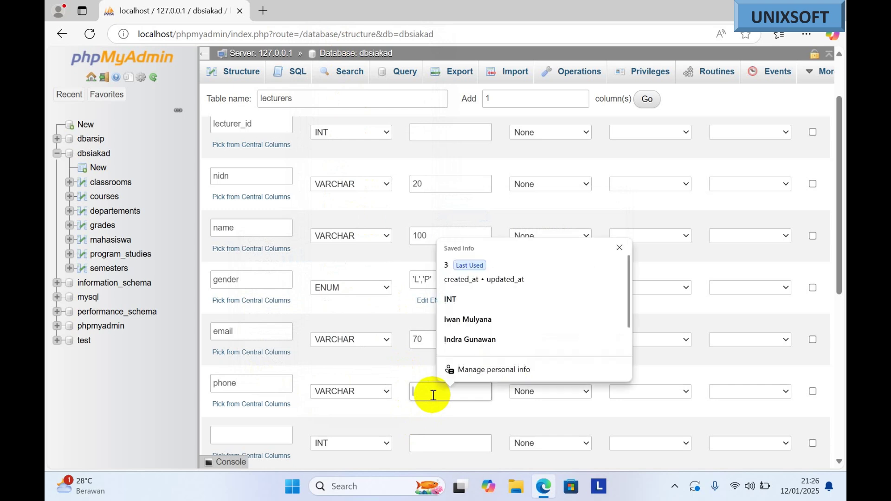
type("20")
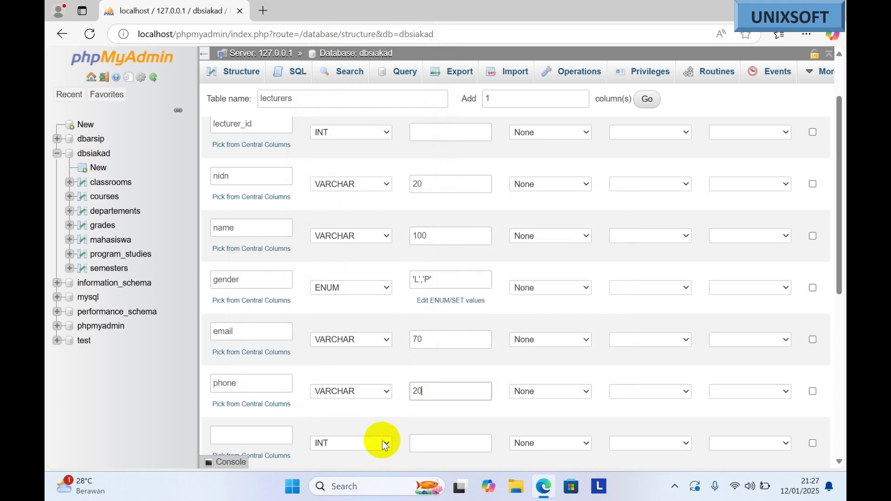
Define the seventh column as departement_id, keeping type INT, with a user-defined default value of 0.
left_click(264, 436)
type("d")
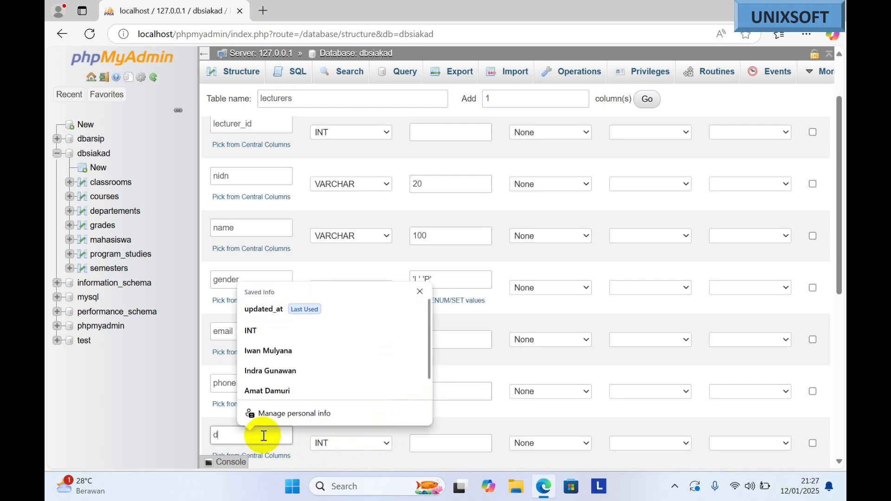
type("epartemen")
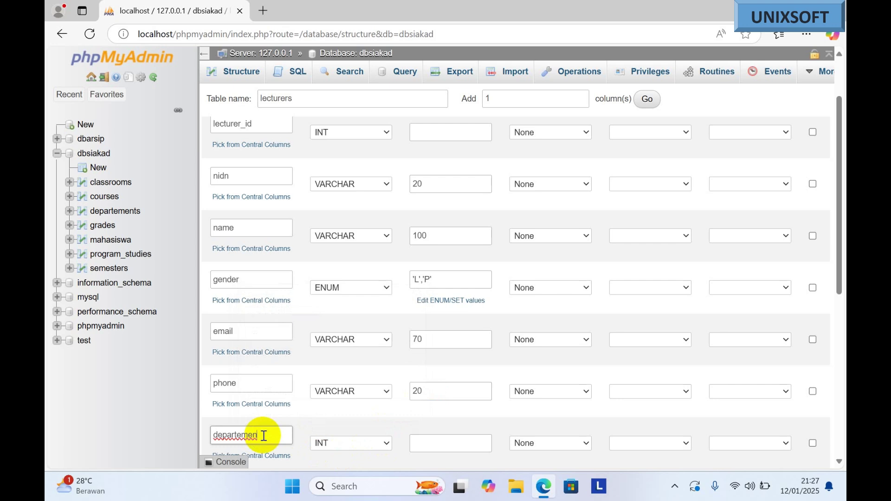
type("t_id")
scroll(355, 423, "down", 1)
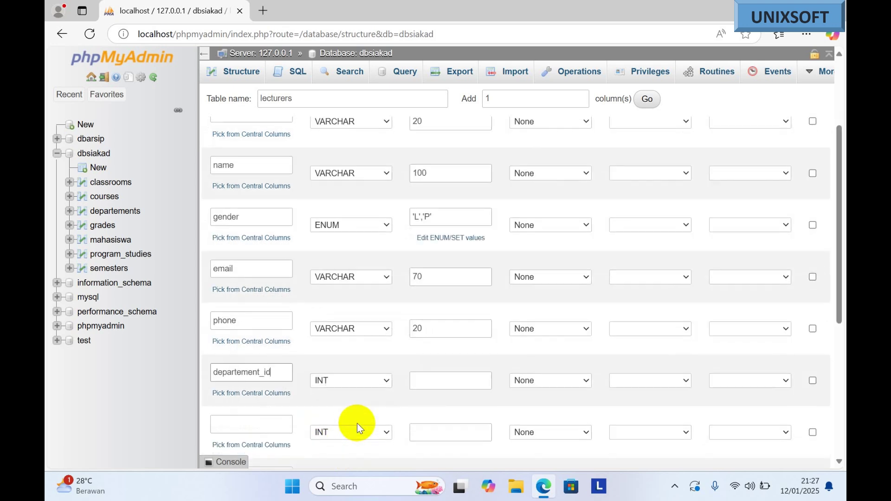
left_click(383, 381)
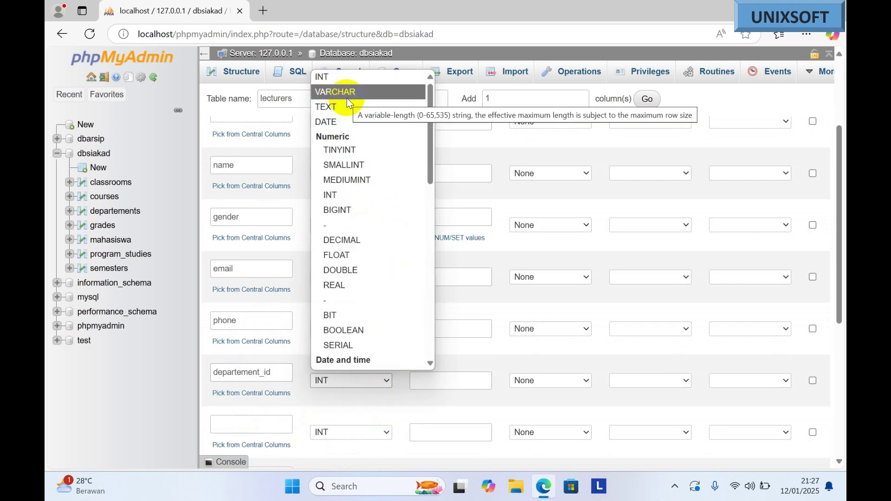
left_click(358, 394)
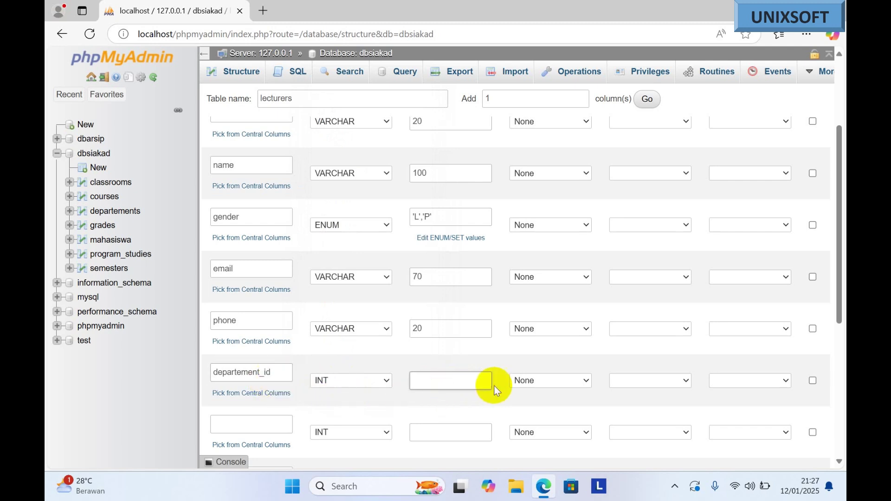
left_click(531, 381)
left_click(533, 408)
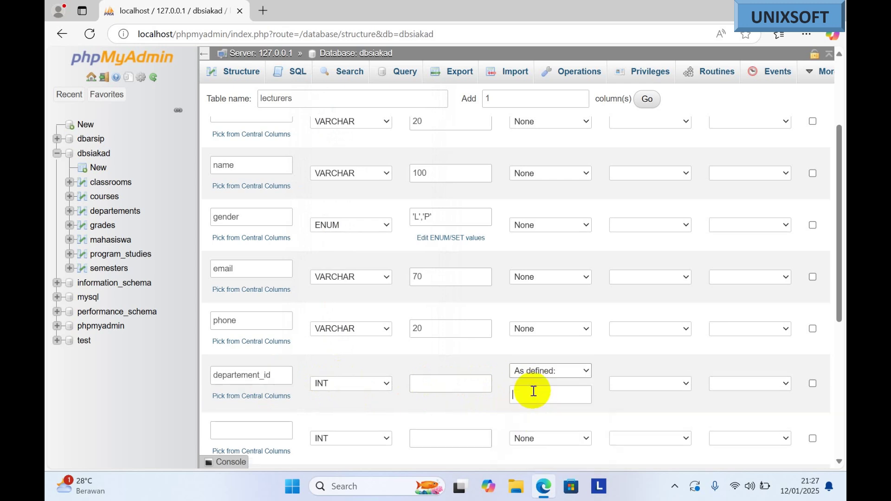
type("0")
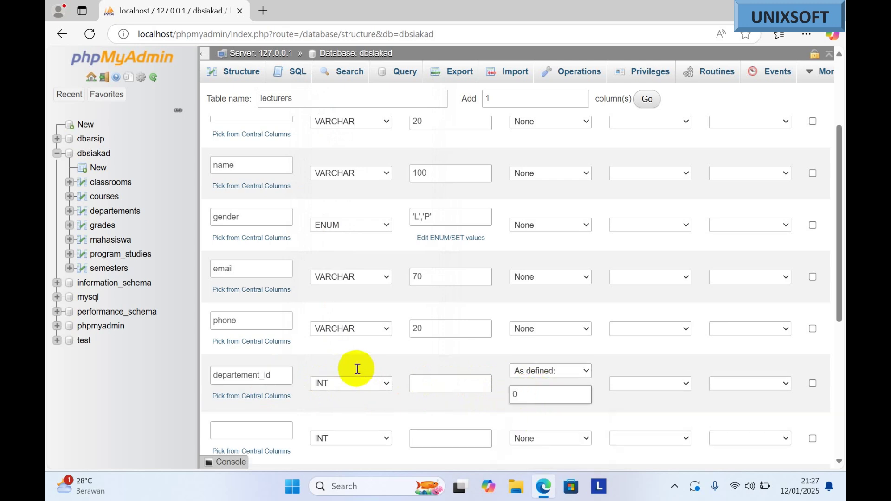
Define the eighth column as created_at with type TIMESTAMP and CURRENT_TIMESTAMP as its default.
scroll(353, 361, "down", 1)
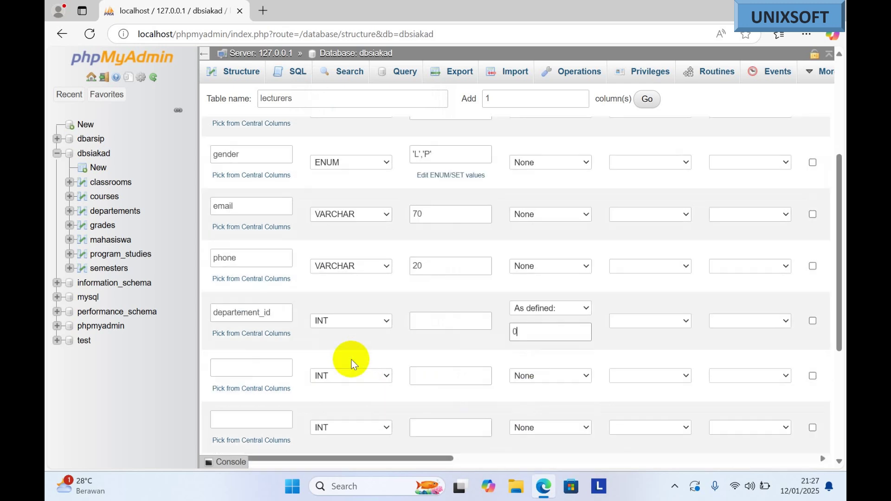
left_click(285, 369)
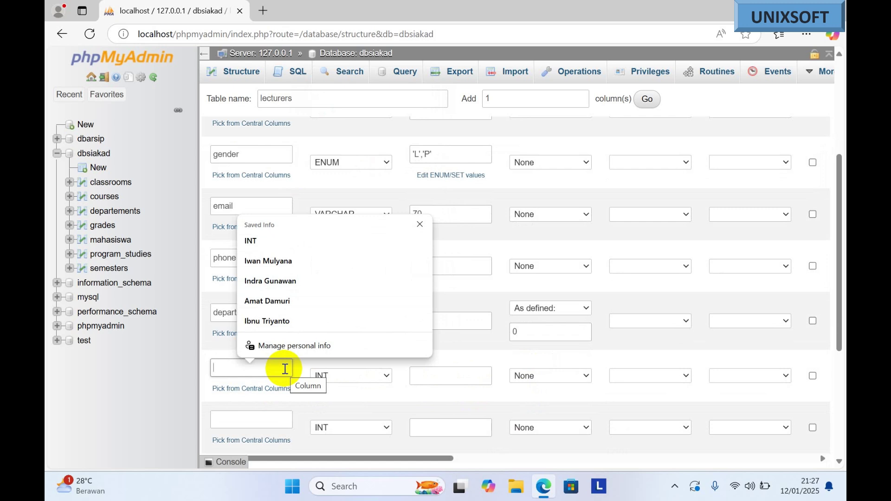
type("cr")
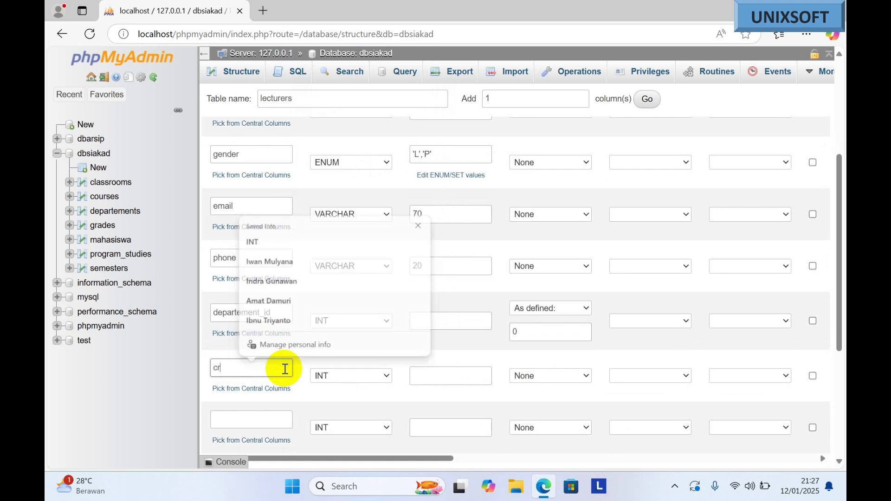
type("e")
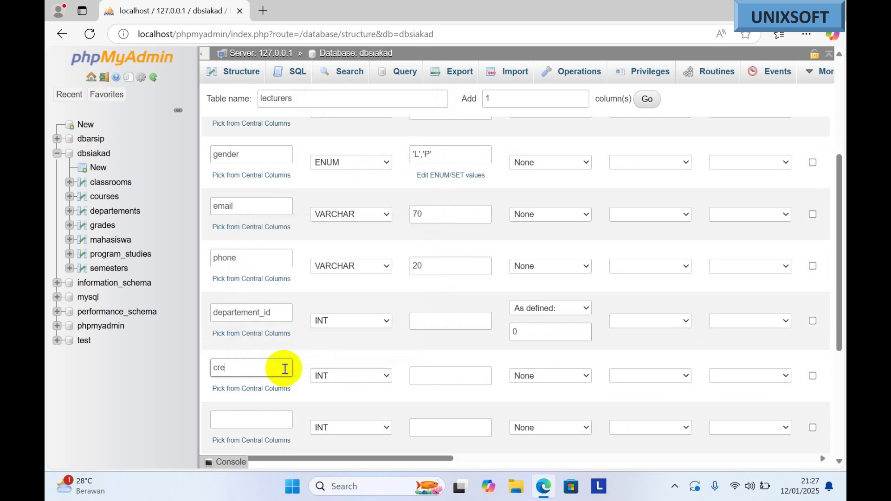
type("ated")
type("_at")
left_click(358, 376)
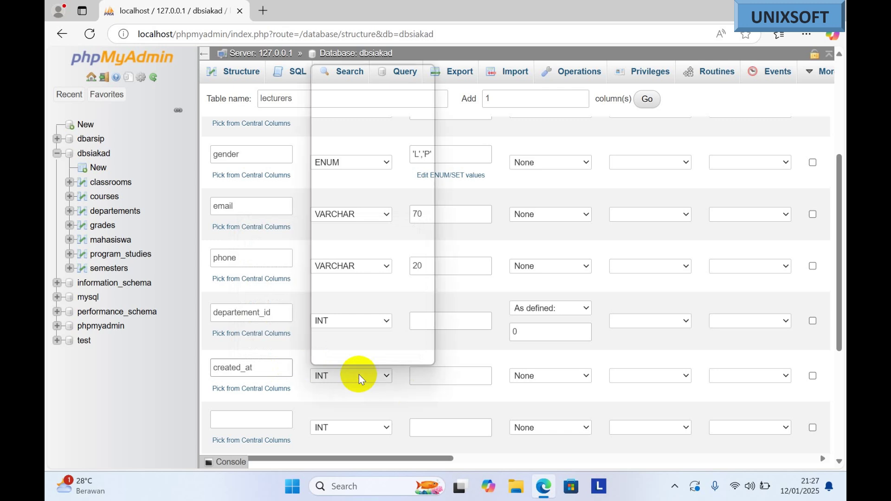
scroll(368, 270, "down", 4)
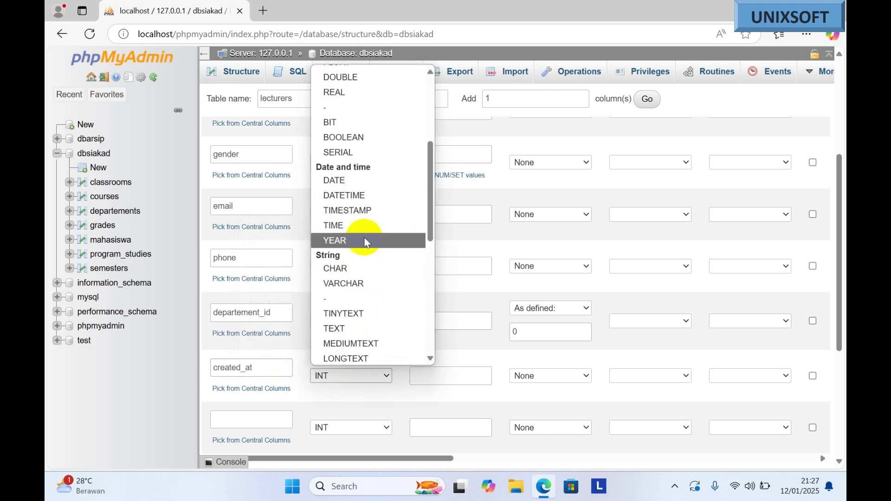
left_click(364, 210)
left_click(520, 375)
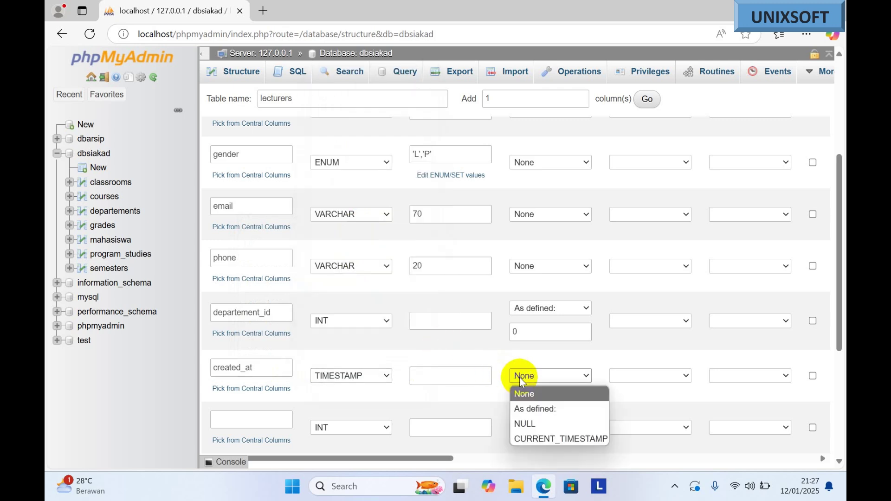
left_click(530, 438)
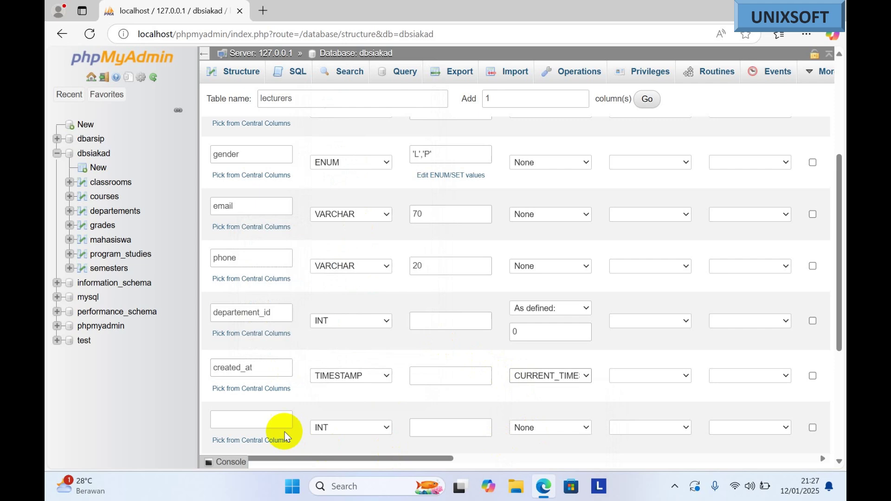
Define the ninth column as updated_at with type TIMESTAMP and CURRENT_TIMESTAMP as its default.
left_click(260, 421)
type("u")
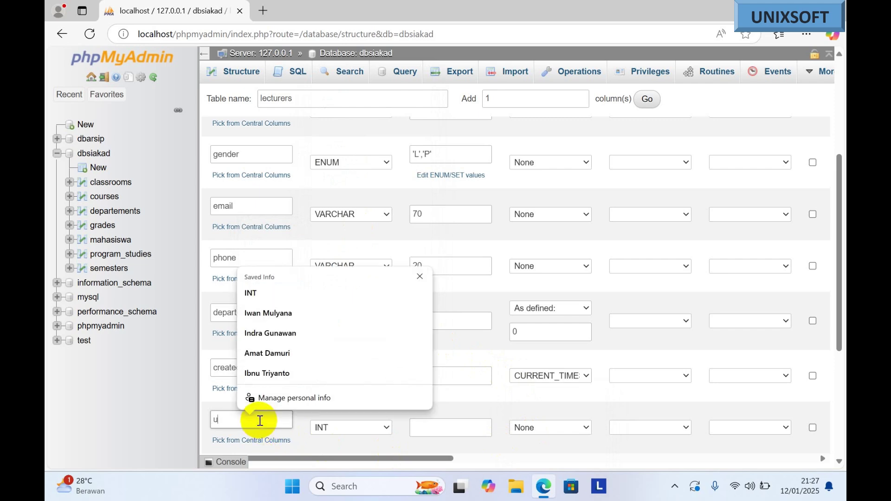
type("pdated")
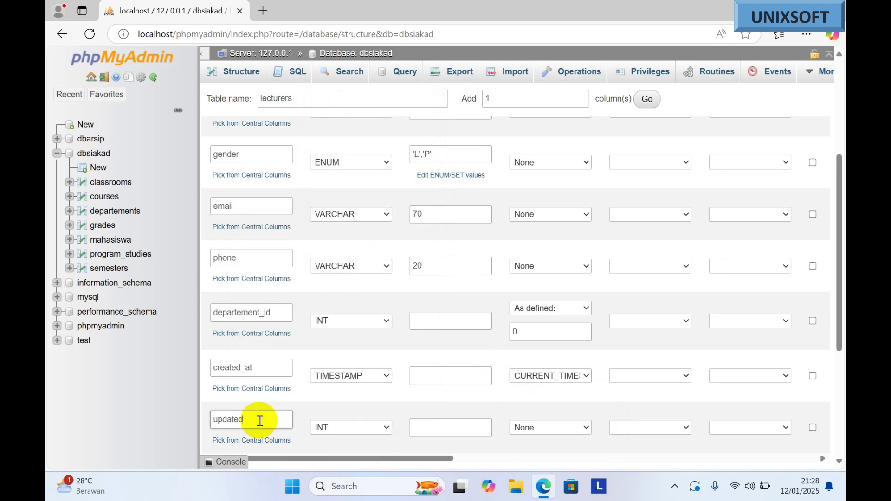
type("_at")
left_click(381, 428)
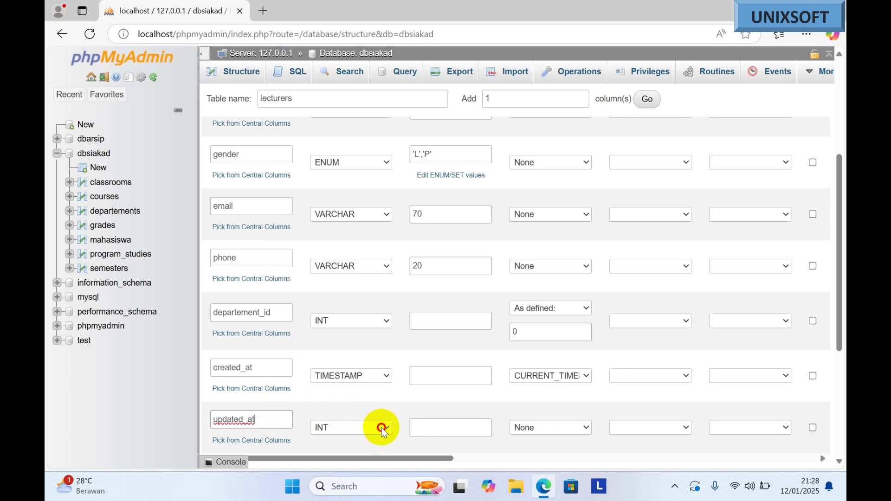
scroll(389, 327, "down", 3)
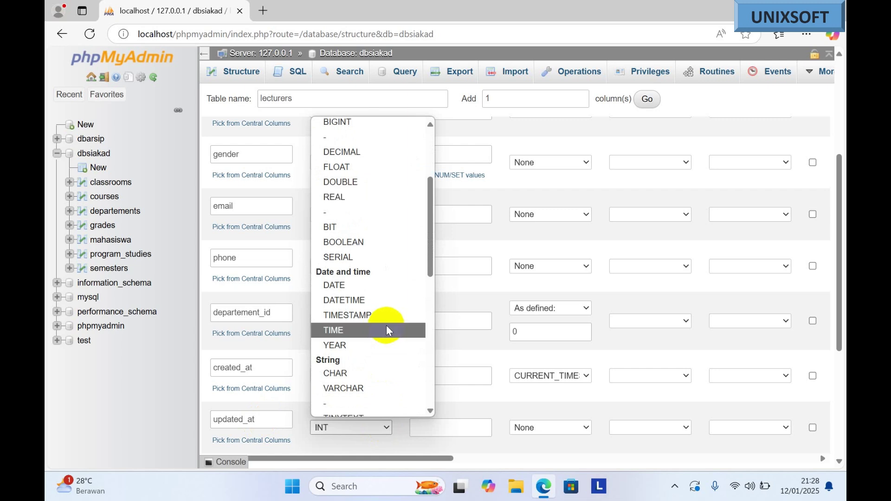
left_click(375, 316)
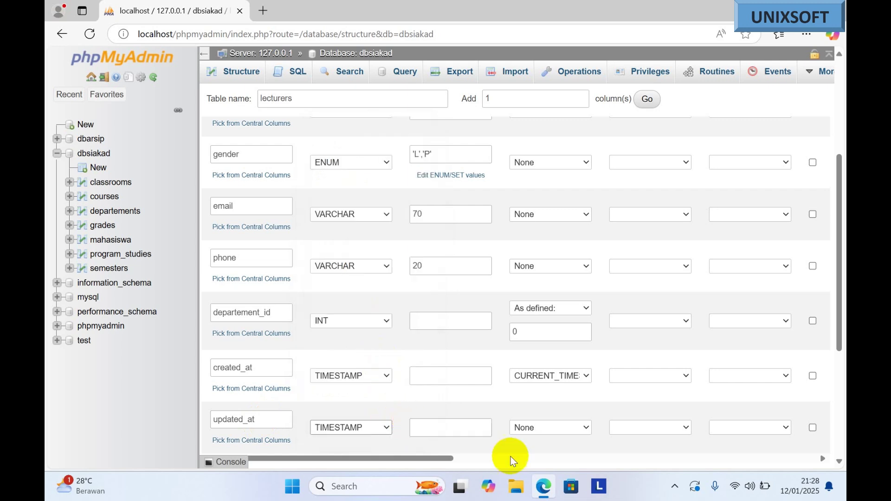
left_click(539, 429)
left_click(546, 413)
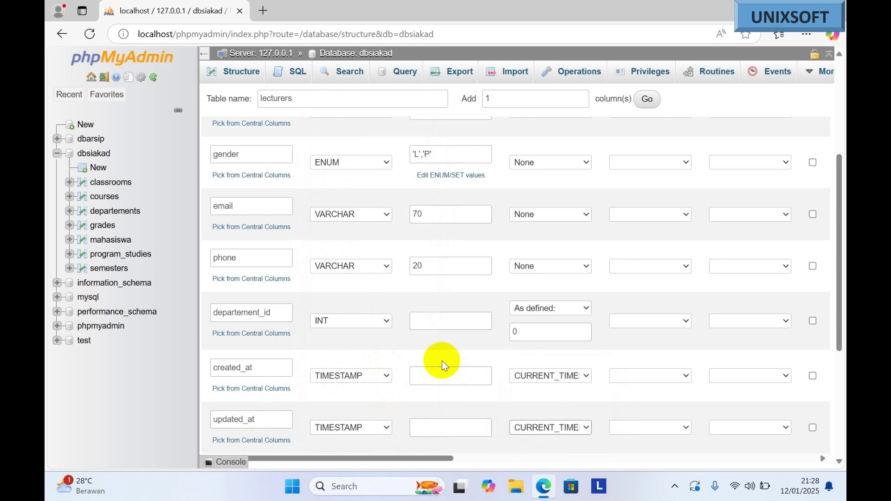
Review the column definitions and save the new lecturers table in the dbsiakad database.
scroll(411, 341, "down", 3)
scroll(449, 314, "up", 1)
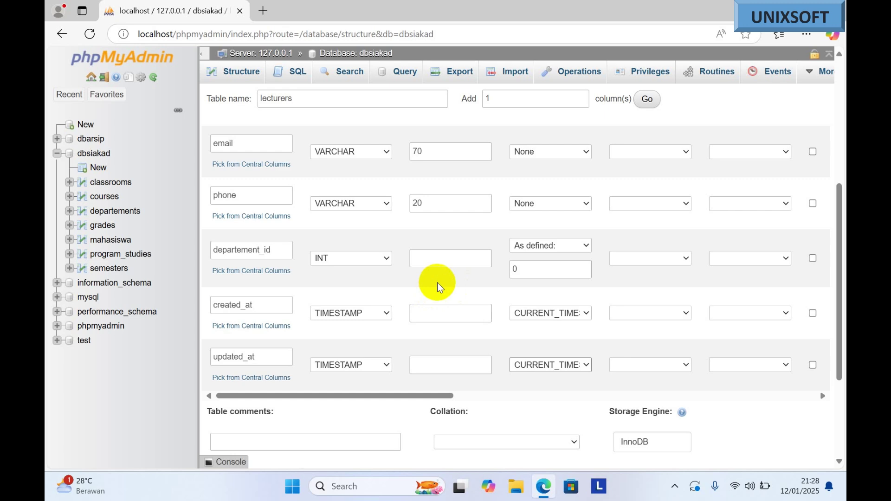
scroll(437, 282, "down", 3)
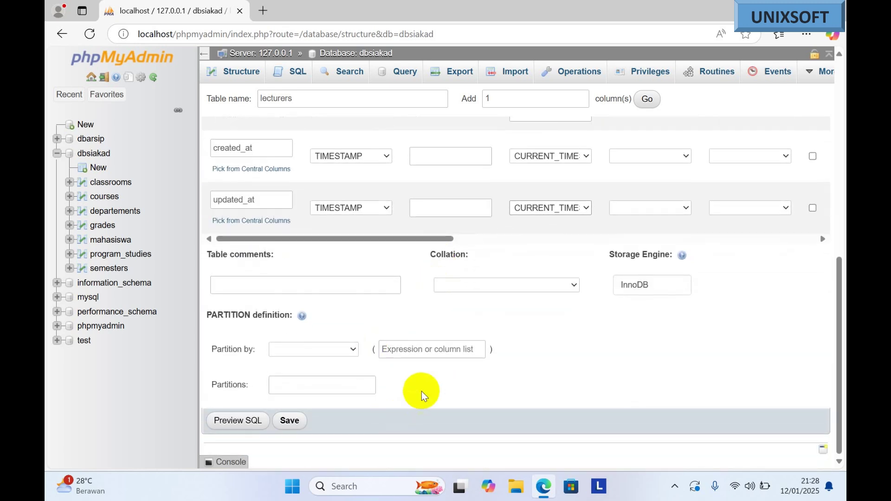
left_click(290, 420)
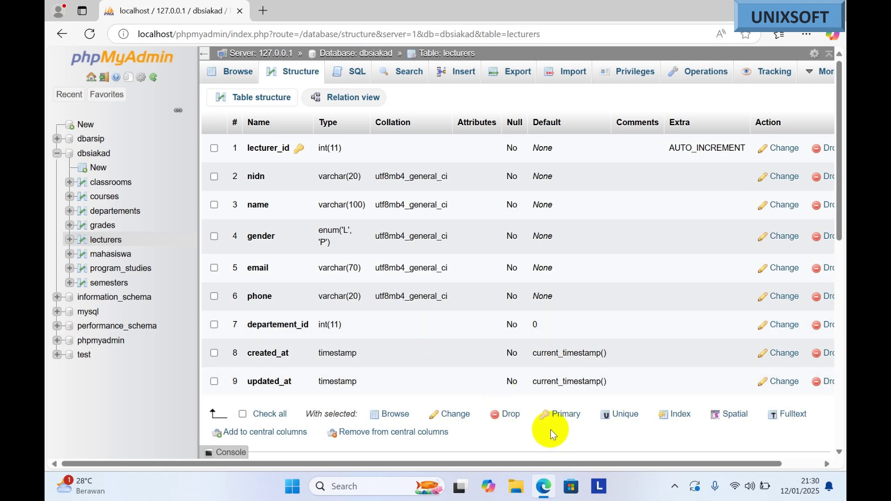
left_click(676, 488)
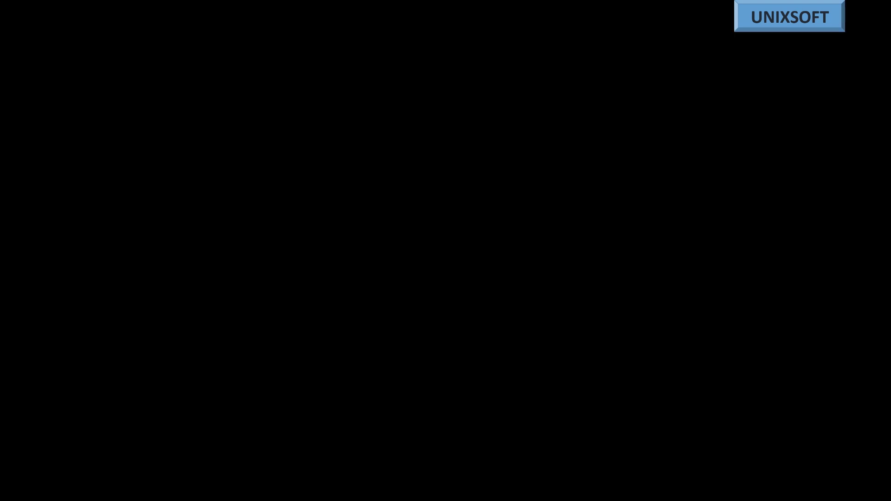